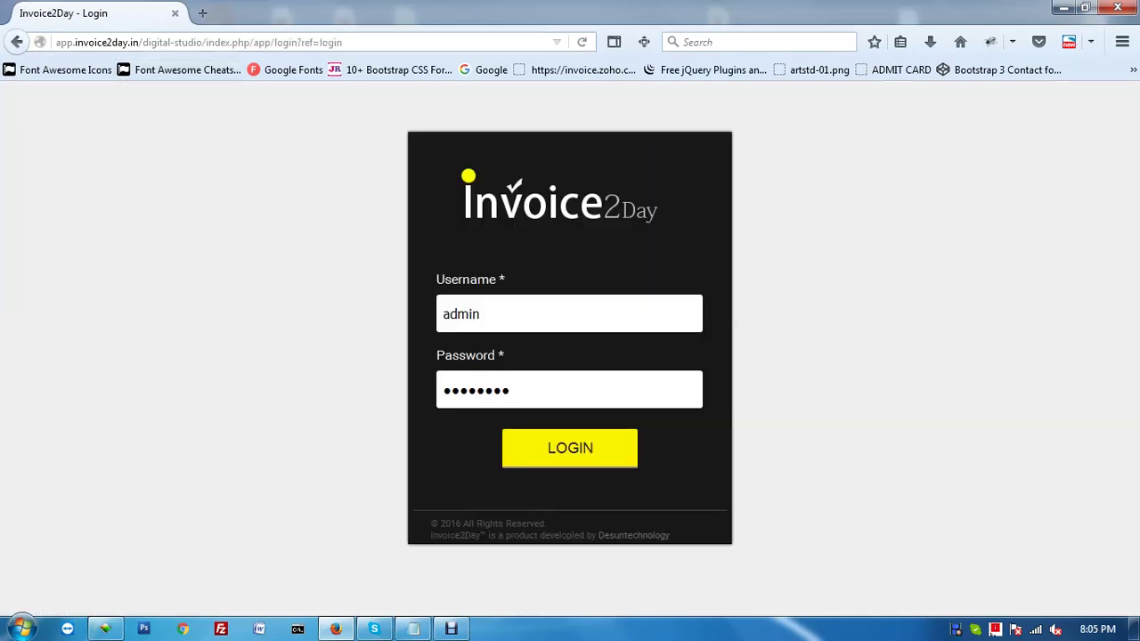
{"action": "left_click_drag", "start_coordinate": [506, 280], "coordinate": [437, 279]}
{"action": "left_click", "coordinate": [435, 281]}
{"action": "left_click_drag", "start_coordinate": [475, 314], "coordinate": [444, 279]}
{"action": "left_click", "coordinate": [439, 281]}
{"action": "left_click_drag", "start_coordinate": [483, 315], "coordinate": [442, 314]}
{"action": "left_click", "coordinate": [442, 314]}
Step: Clear the password field and fill it with the account password copied from the sample credentials text in the username field
{"action": "left_click_drag", "start_coordinate": [514, 390], "coordinate": [451, 390]}
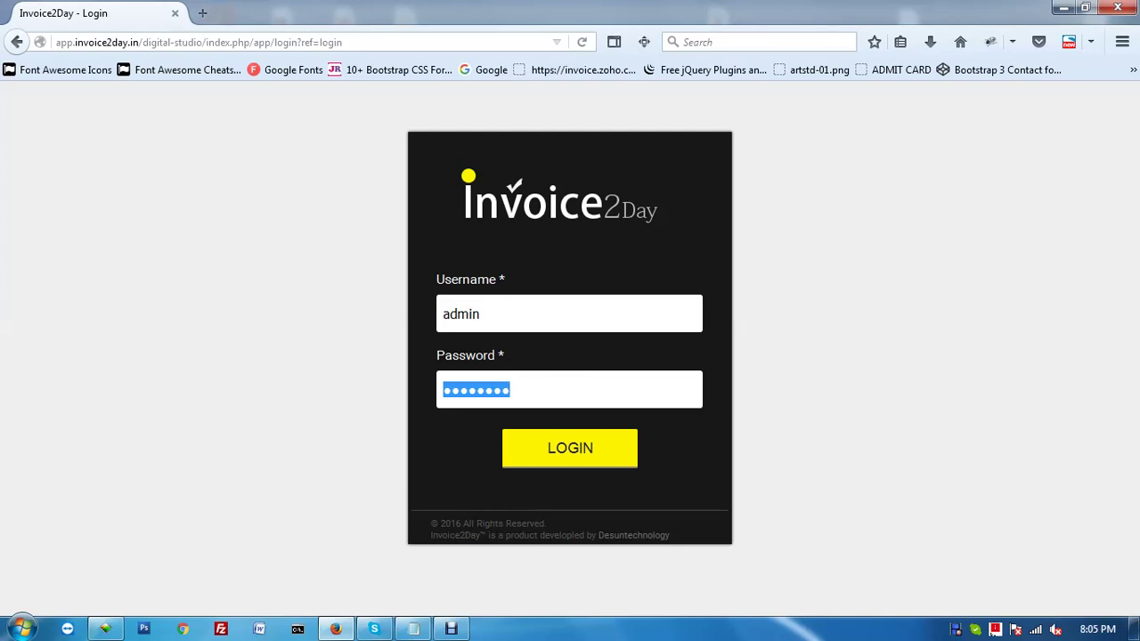
{"action": "key", "text": "BackSpace"}
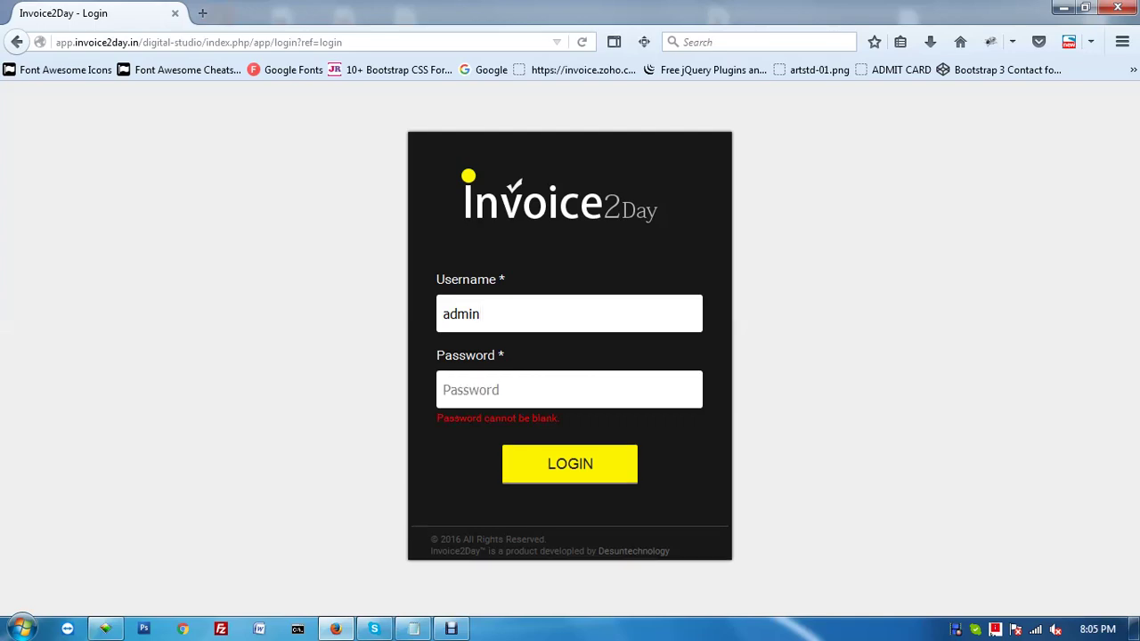
{"action": "key", "text": "BackSpace"}
{"action": "key", "text": "BackSpace"}
{"action": "key", "text": "BackSpace"}
{"action": "key", "text": "BackSpace"}
{"action": "key", "text": "BackSpace"}
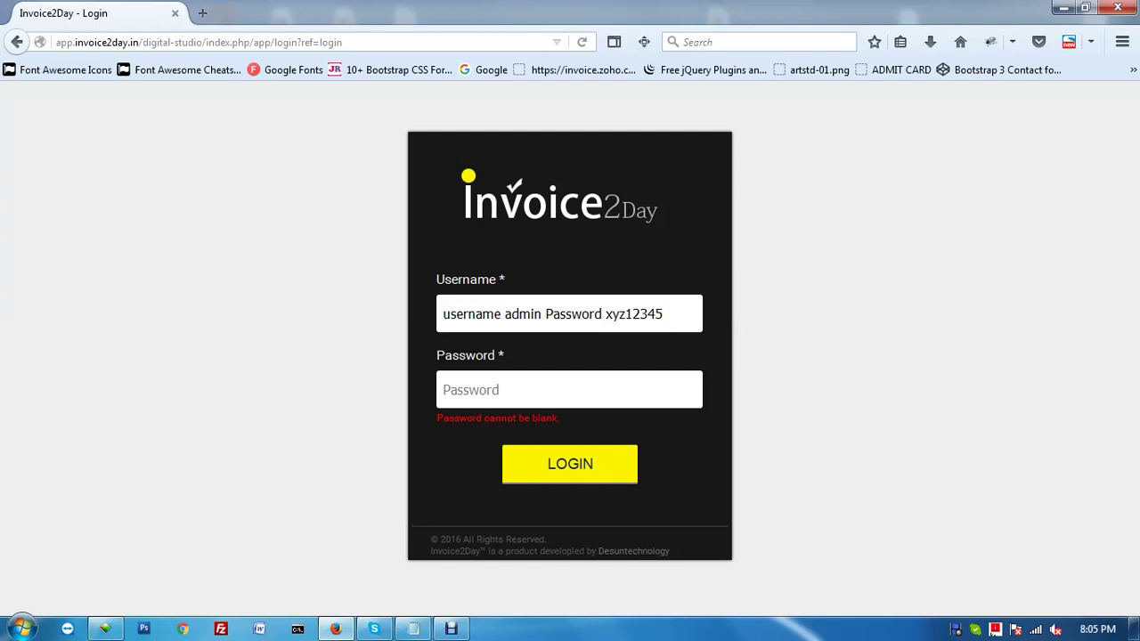
{"action": "left_click_drag", "start_coordinate": [606, 314], "coordinate": [663, 315]}
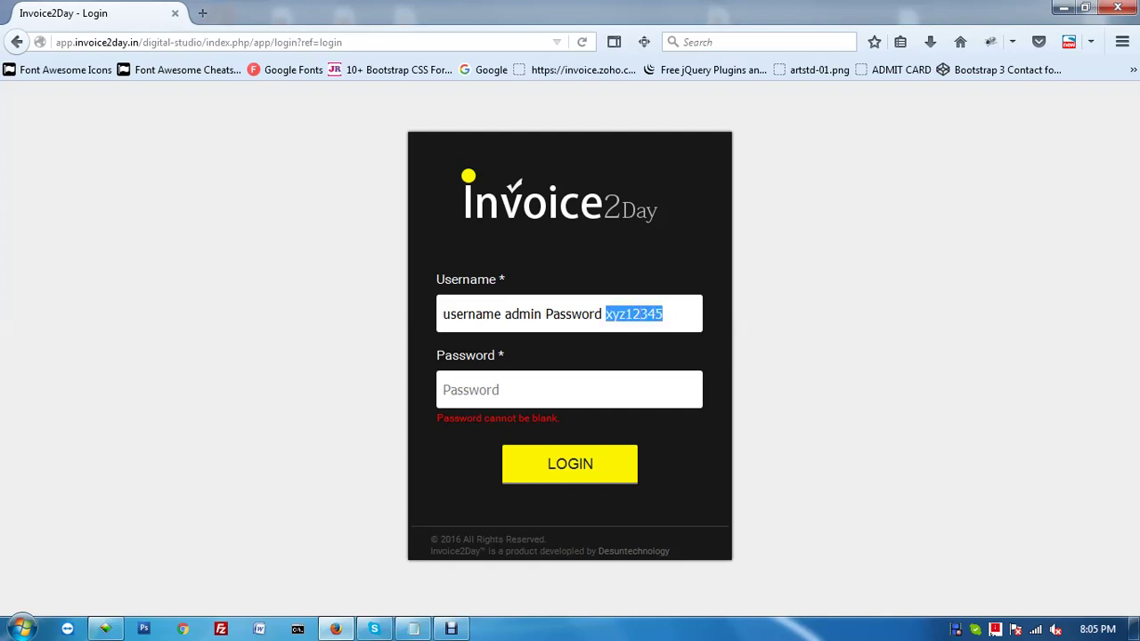
{"action": "left_click", "coordinate": [443, 390]}
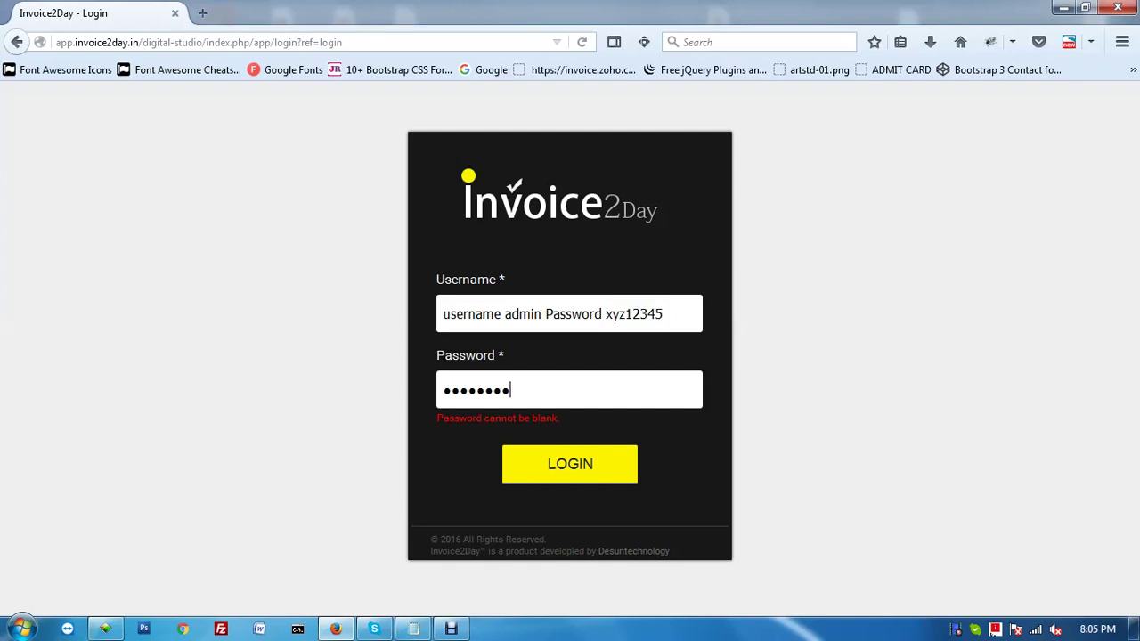
Step: Trim the sample credentials text so that the username is only admin, and log in
{"action": "double_click", "coordinate": [473, 315]}
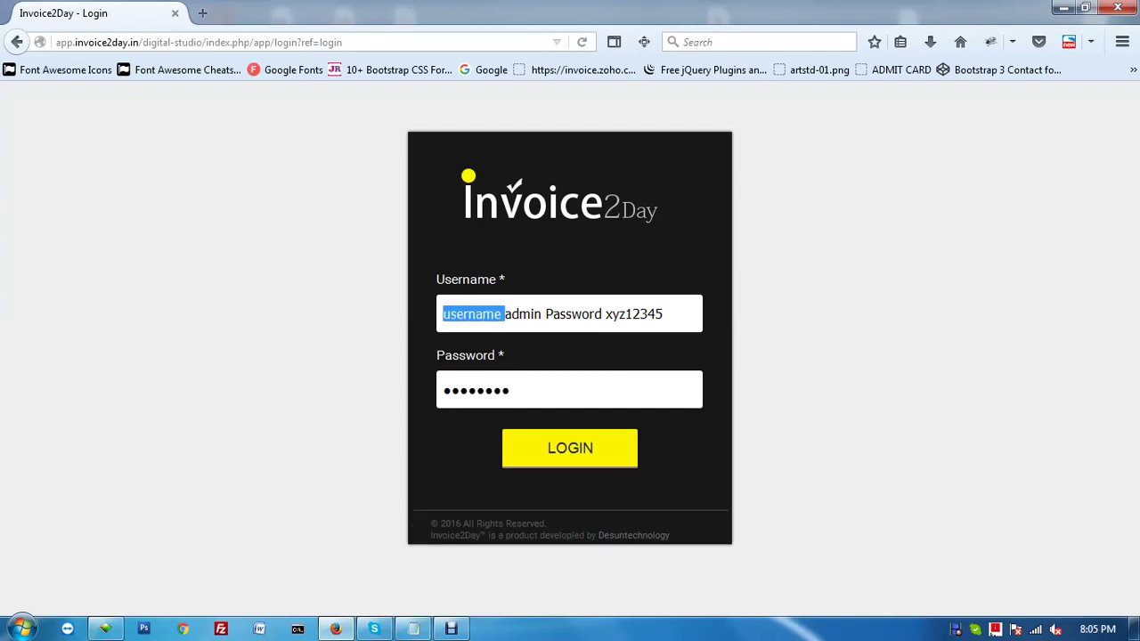
{"action": "key", "text": "BackSpace"}
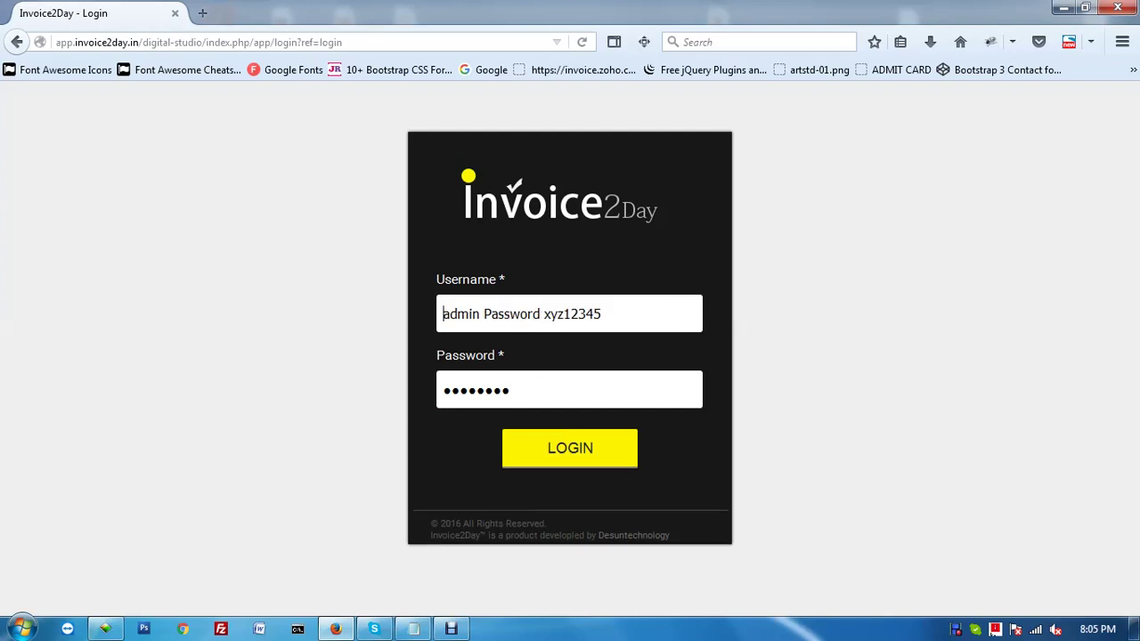
{"action": "left_click_drag", "start_coordinate": [480, 313], "coordinate": [602, 314]}
{"action": "key", "text": "BackSpace"}
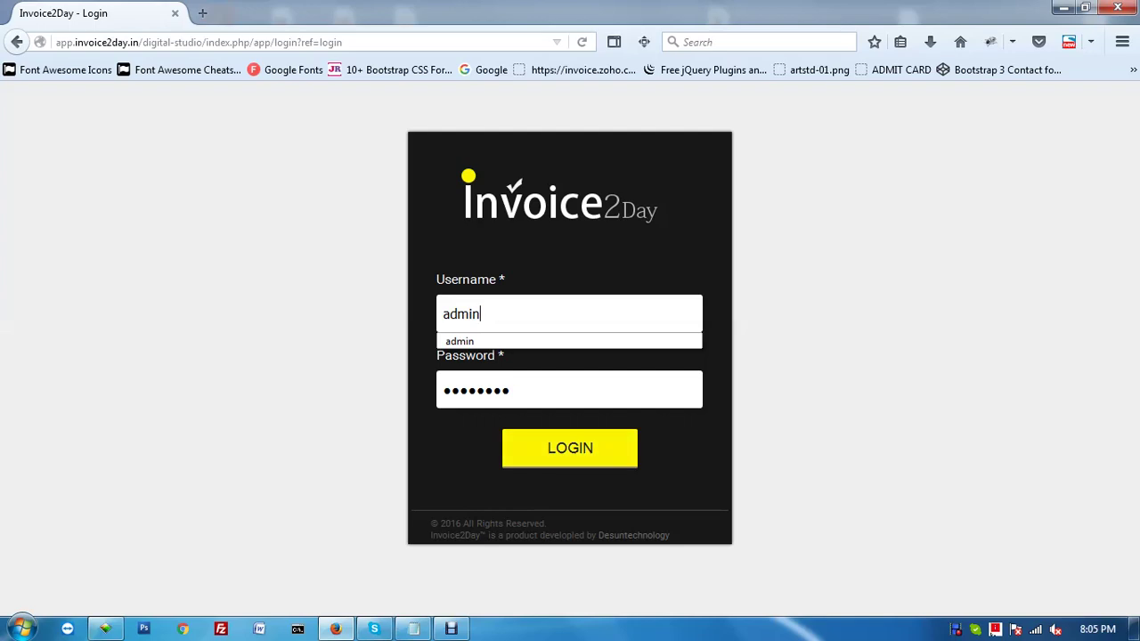
{"action": "left_click", "coordinate": [472, 341]}
{"action": "key", "text": "Return"}
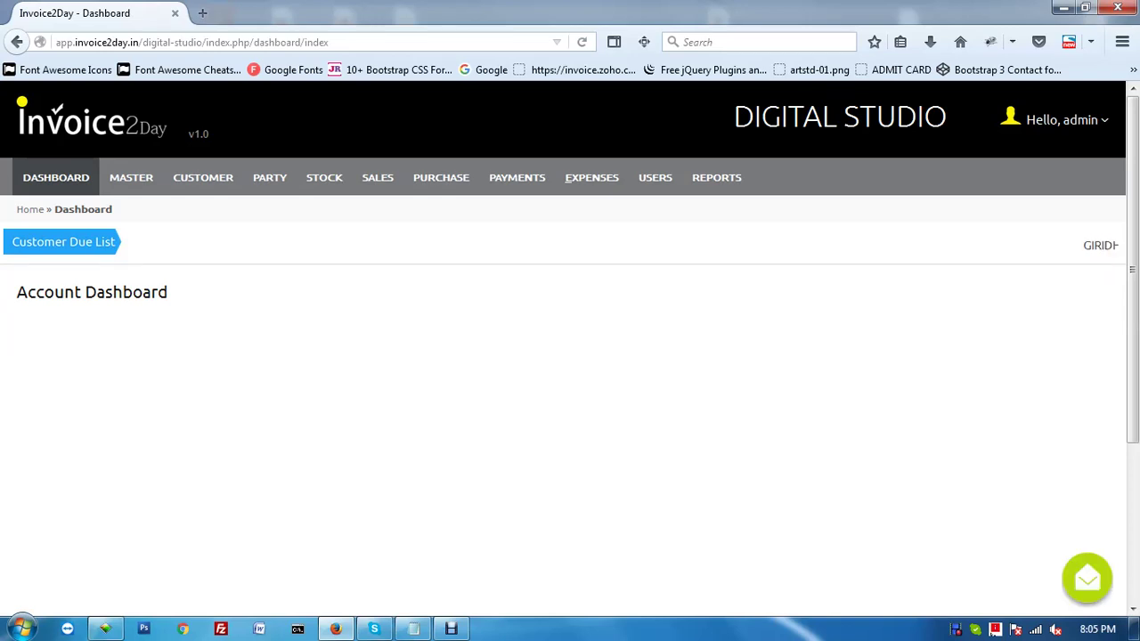
Step: Look over the account dashboard down to its footer, and view and close the offline support message form
{"action": "scroll", "coordinate": [570, 356], "scroll_direction": "down", "scroll_amount": 4}
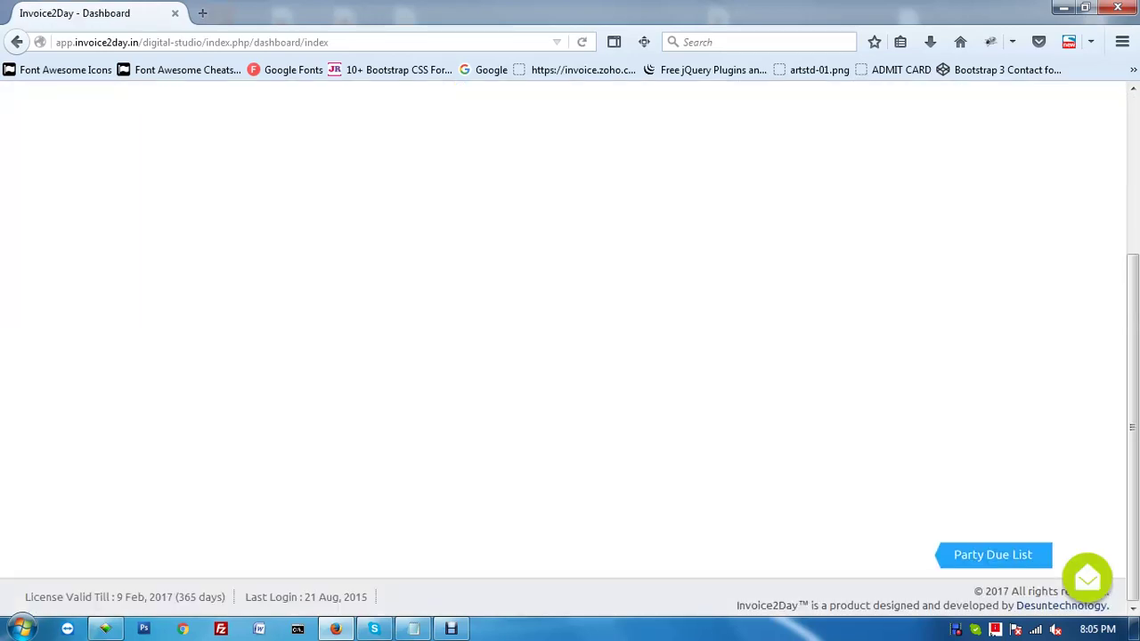
{"action": "scroll", "coordinate": [570, 357], "scroll_direction": "up", "scroll_amount": 4}
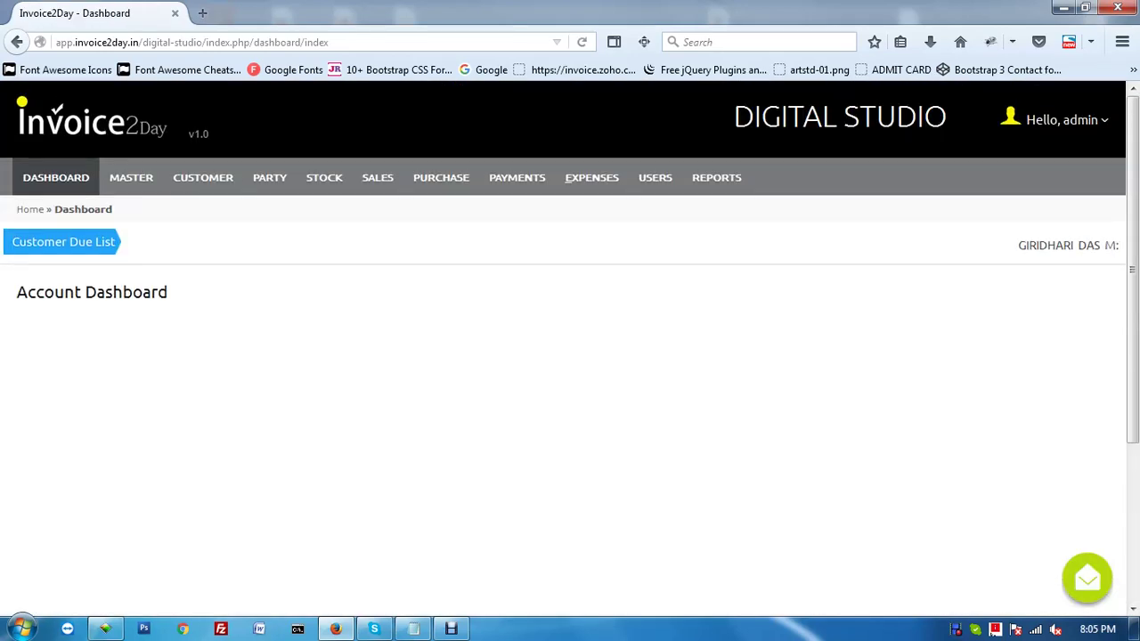
{"action": "left_click", "coordinate": [1087, 579]}
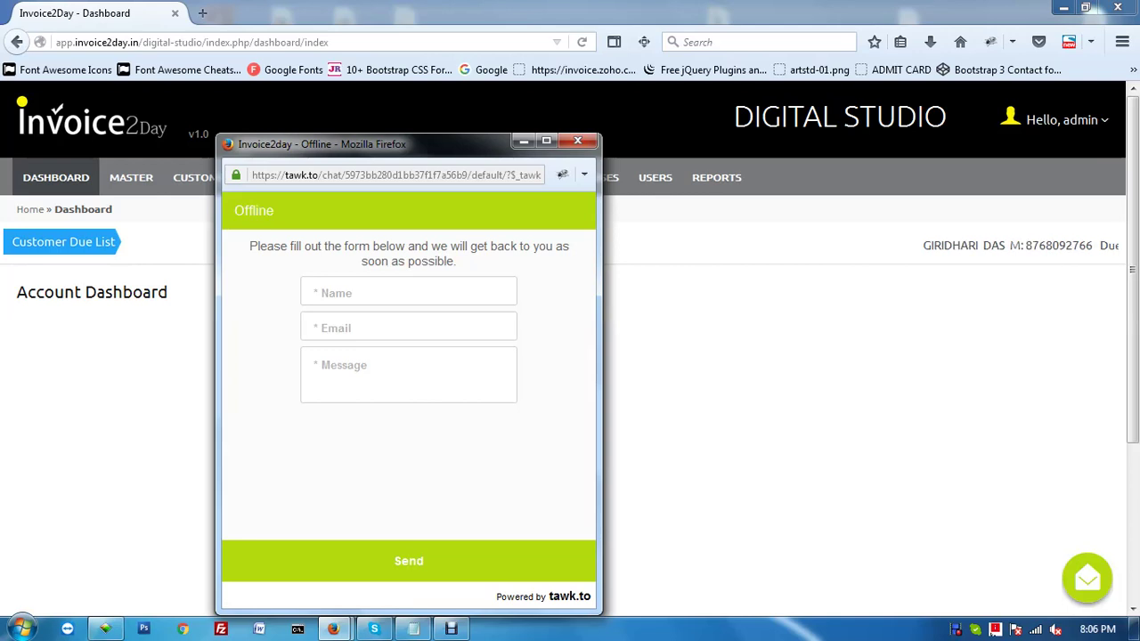
{"action": "left_click", "coordinate": [577, 140]}
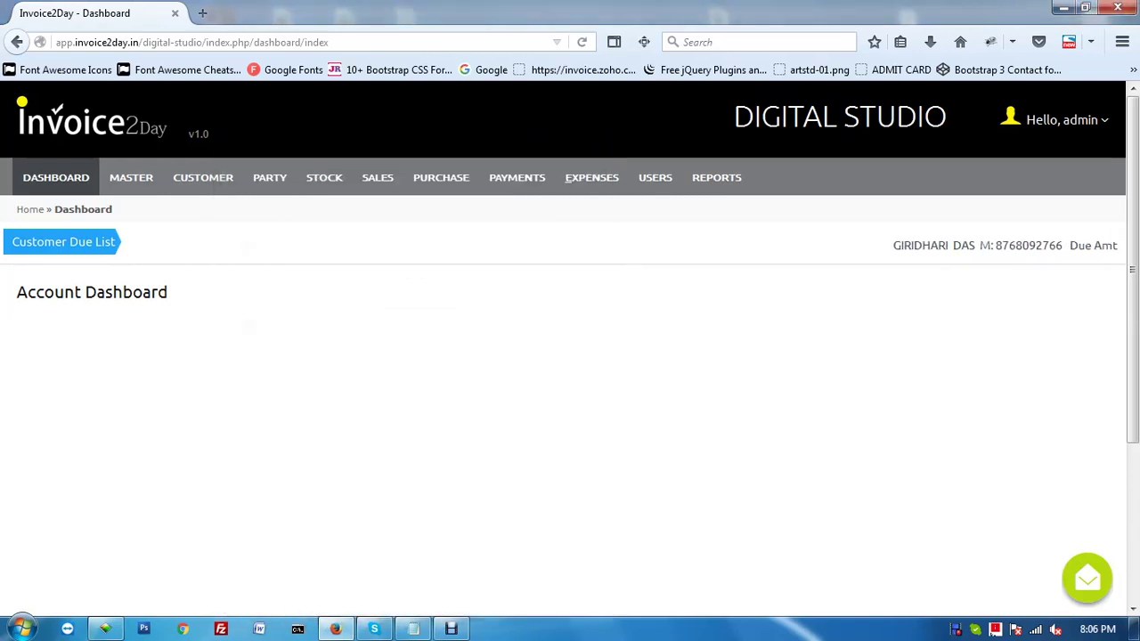
Step: Look through the master data categories and open the Tax Group list
{"action": "mouse_move", "coordinate": [131, 178]}
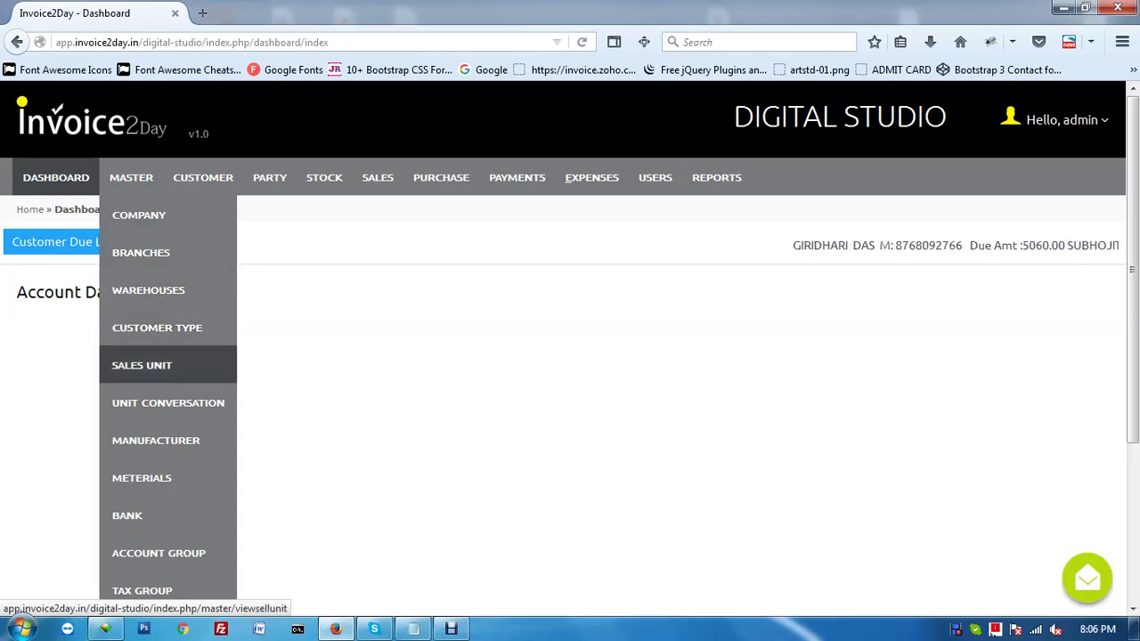
{"action": "scroll", "coordinate": [168, 381], "scroll_direction": "down", "scroll_amount": 2}
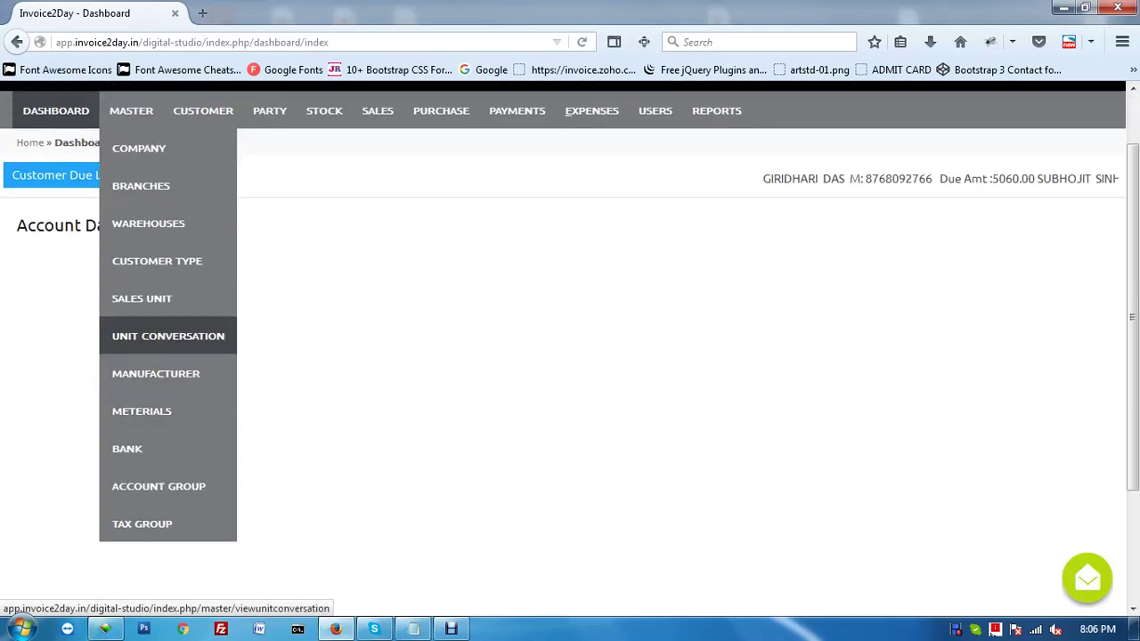
{"action": "scroll", "coordinate": [168, 381], "scroll_direction": "up", "scroll_amount": 2}
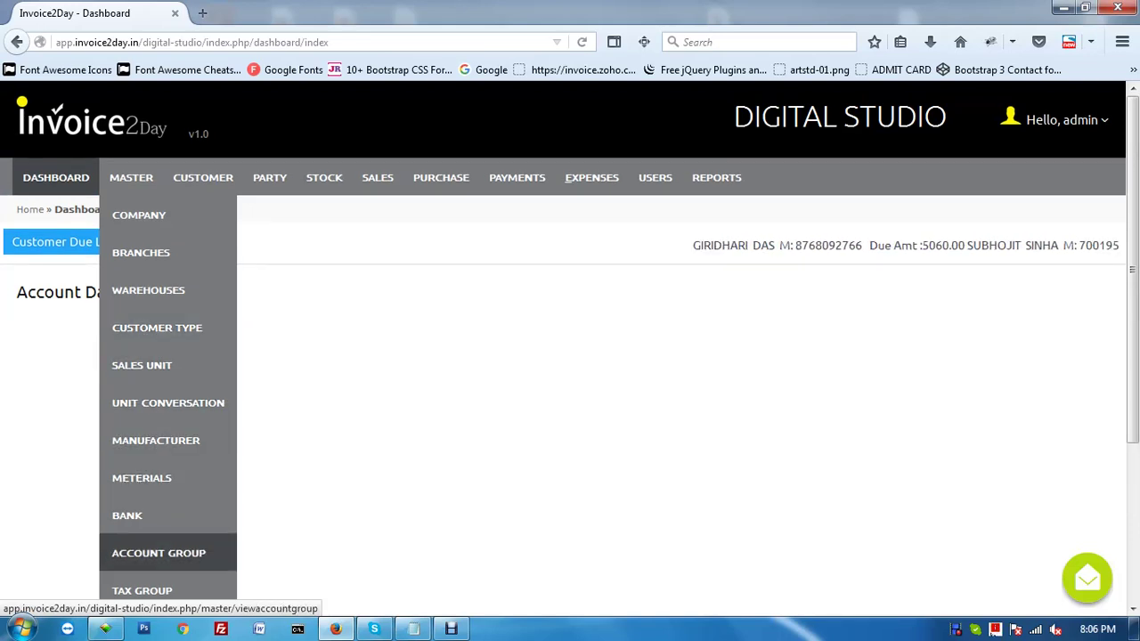
{"action": "scroll", "coordinate": [156, 440], "scroll_direction": "down", "scroll_amount": 2}
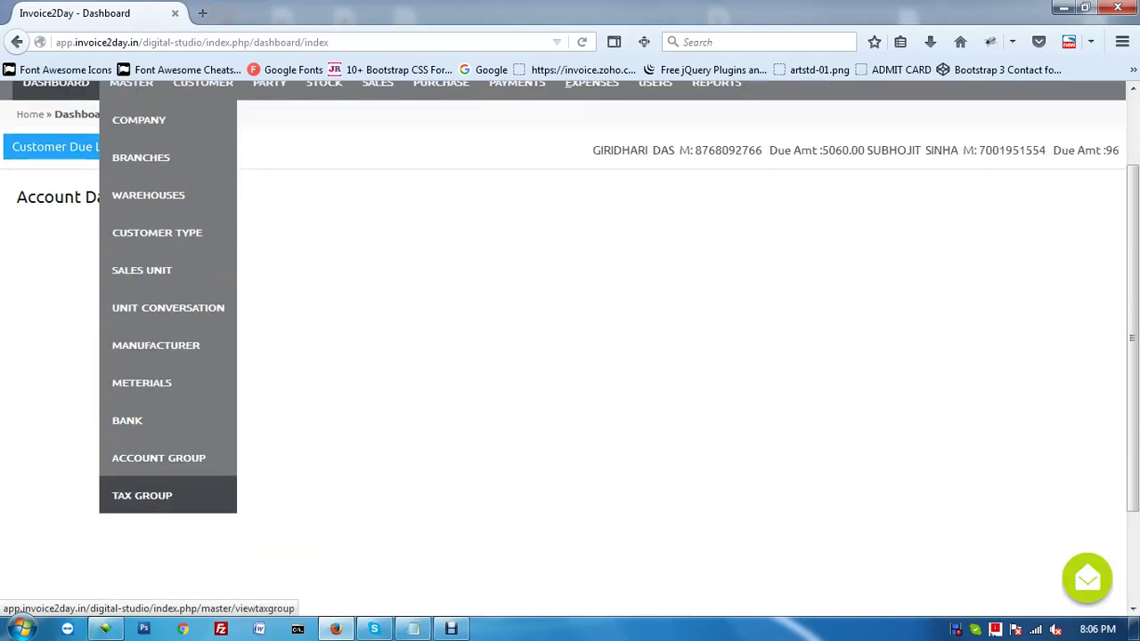
{"action": "left_click", "coordinate": [141, 495]}
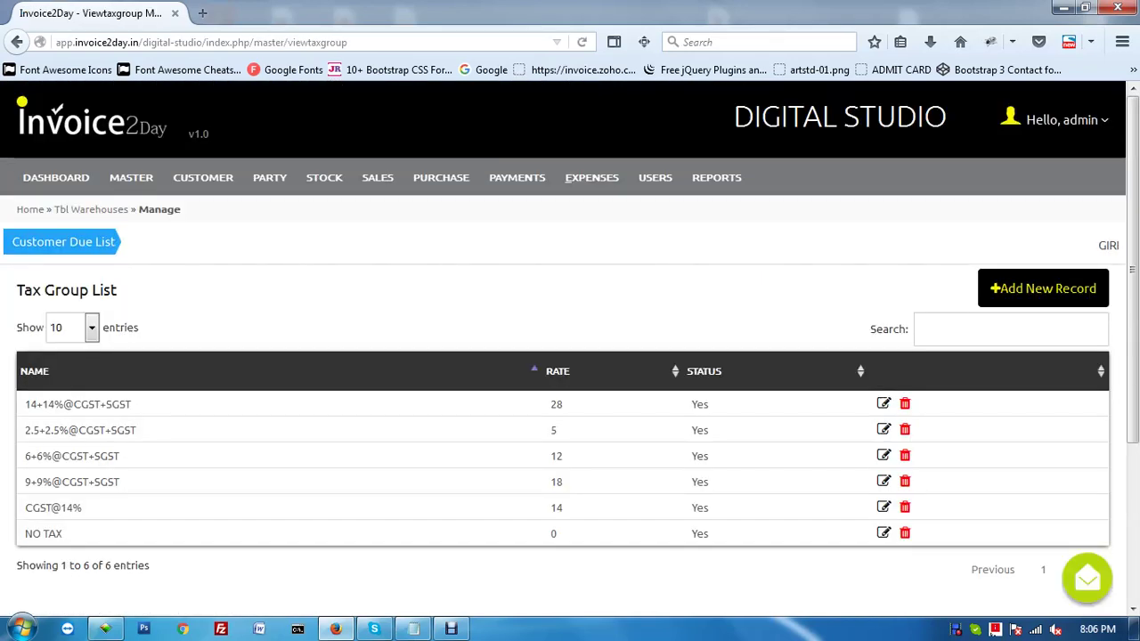
Step: Examine the names of the GST tax groups and the NO TAX entry in the Tax Group list
{"action": "left_click_drag", "start_coordinate": [131, 404], "coordinate": [25, 405]}
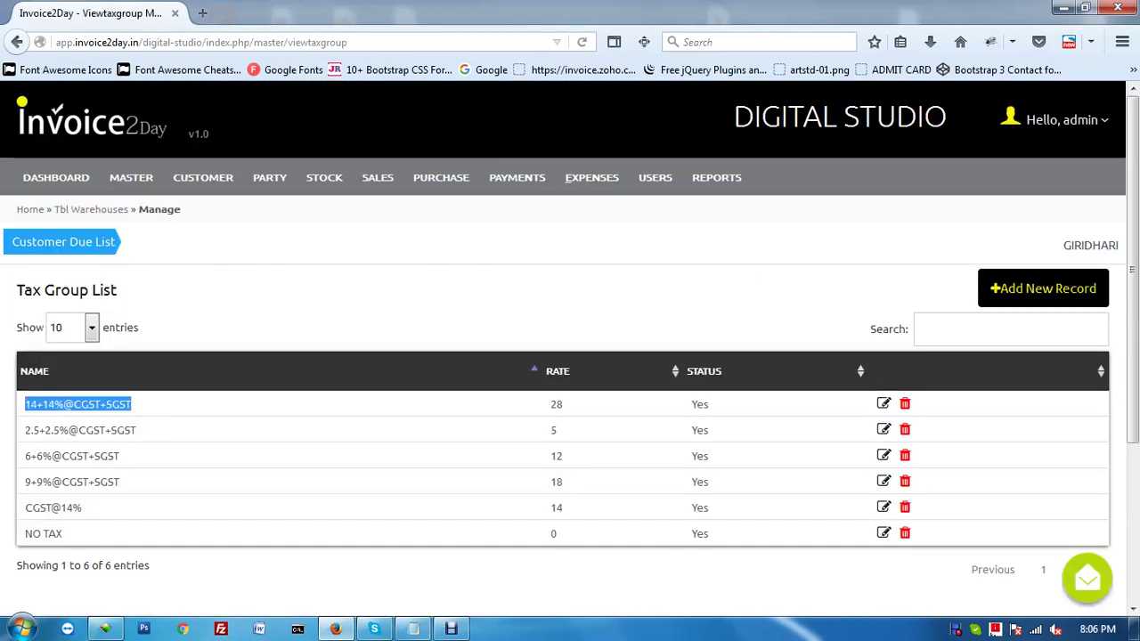
{"action": "left_click_drag", "start_coordinate": [135, 431], "coordinate": [25, 430]}
{"action": "left_click_drag", "start_coordinate": [123, 456], "coordinate": [25, 456]}
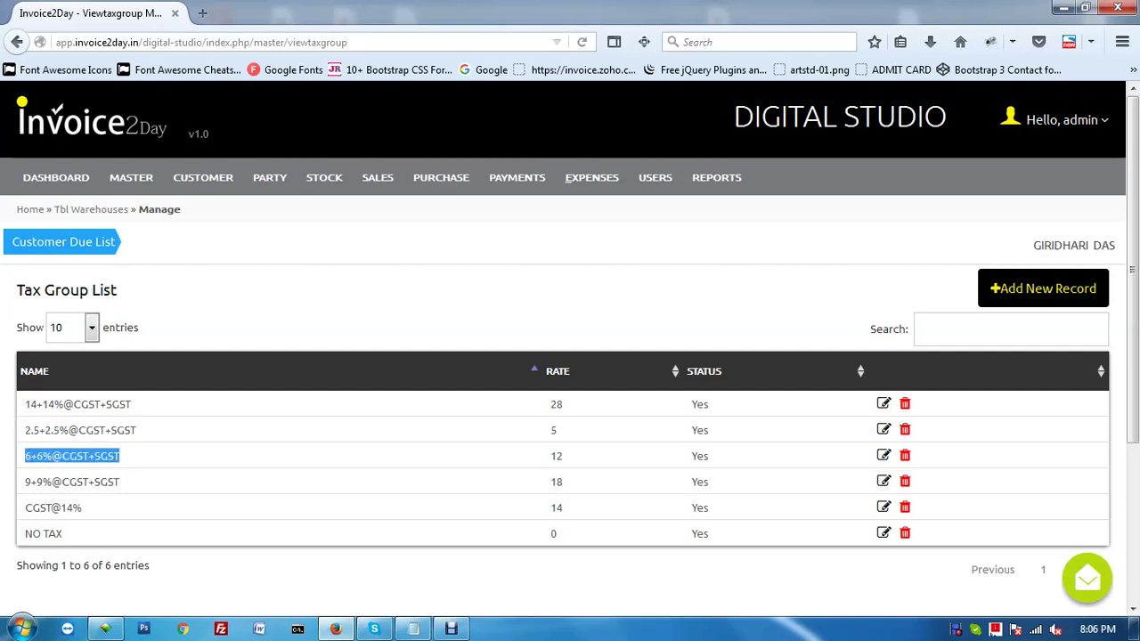
{"action": "left_click_drag", "start_coordinate": [120, 482], "coordinate": [25, 482]}
{"action": "left_click", "coordinate": [98, 508]}
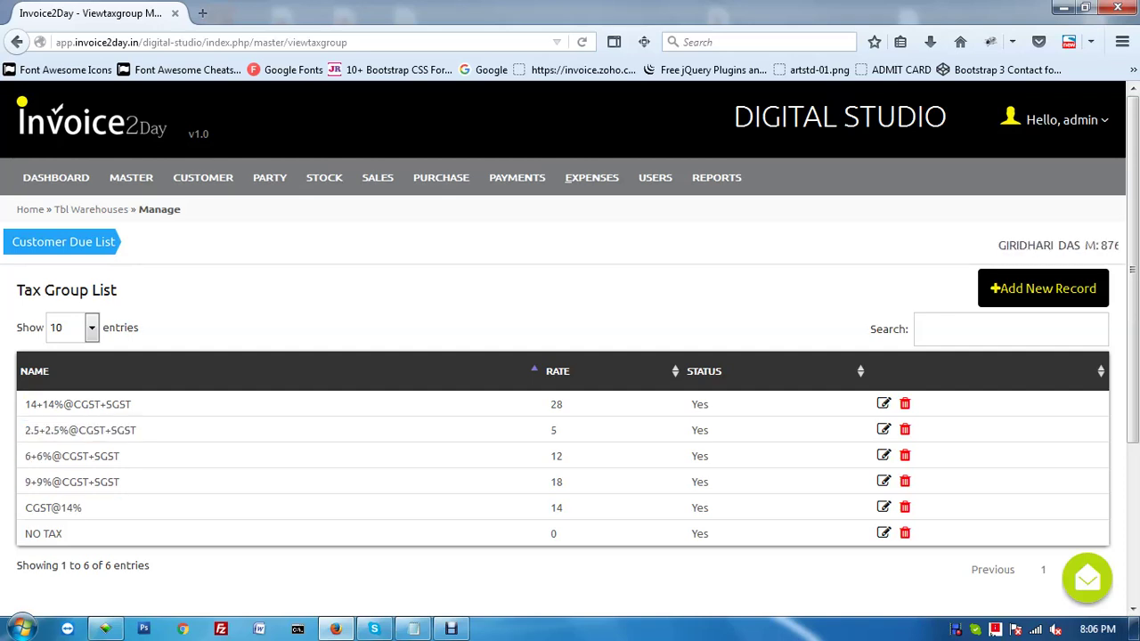
{"action": "left_click_drag", "start_coordinate": [85, 508], "coordinate": [25, 533]}
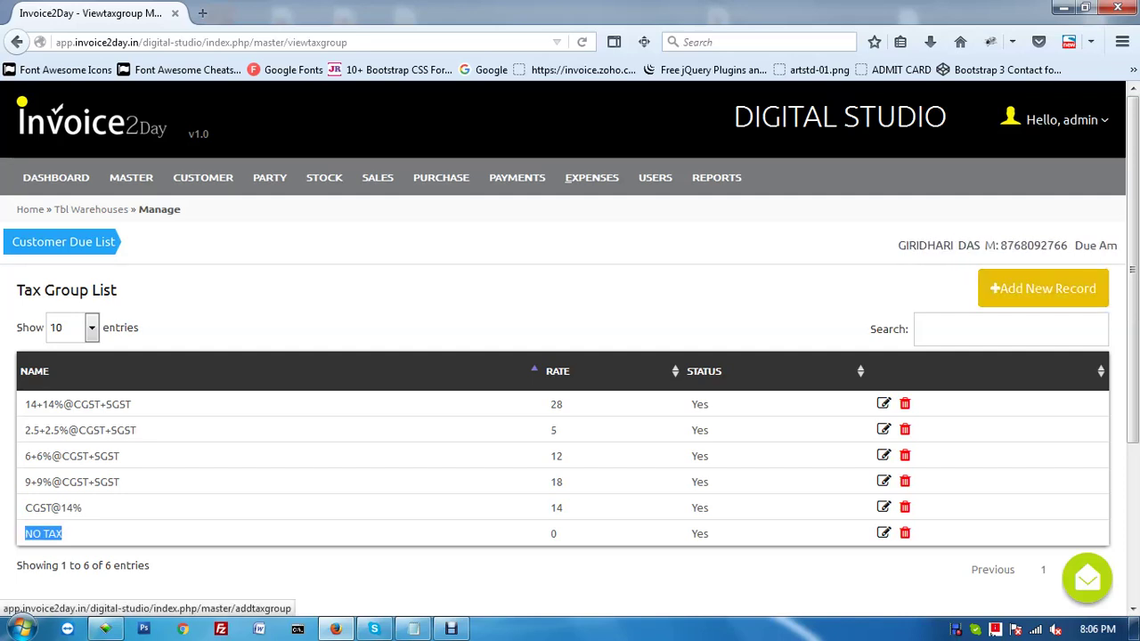
Step: Open the new tax group form, inspect its Name, Rate and Is Active fields, and return to the list without creating a record
{"action": "left_click", "coordinate": [1043, 289]}
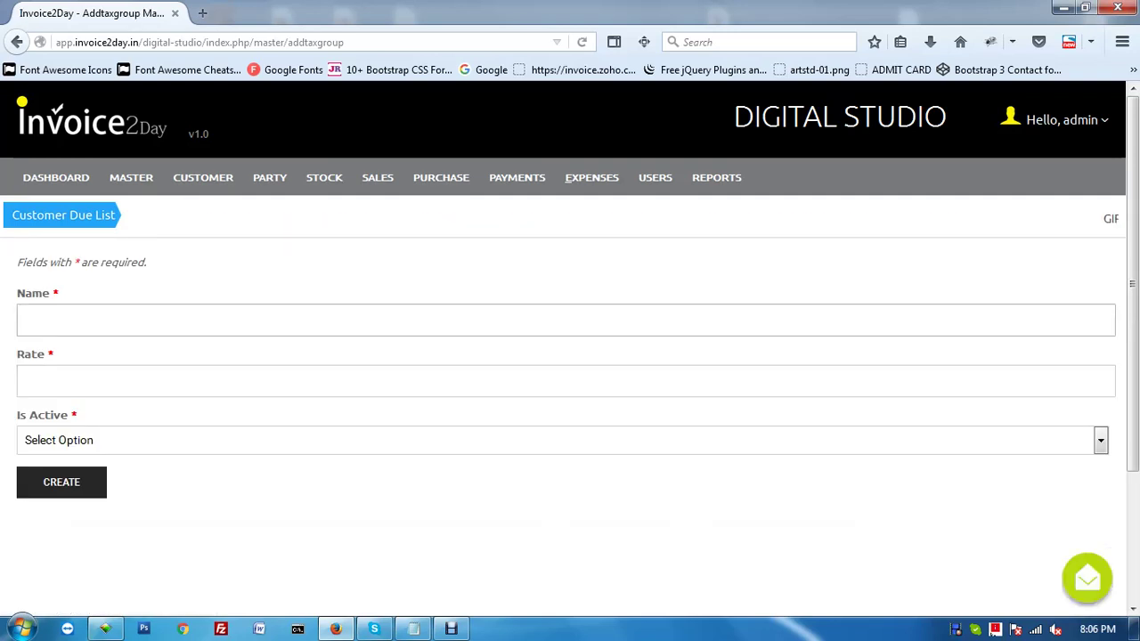
{"action": "left_click", "coordinate": [565, 321]}
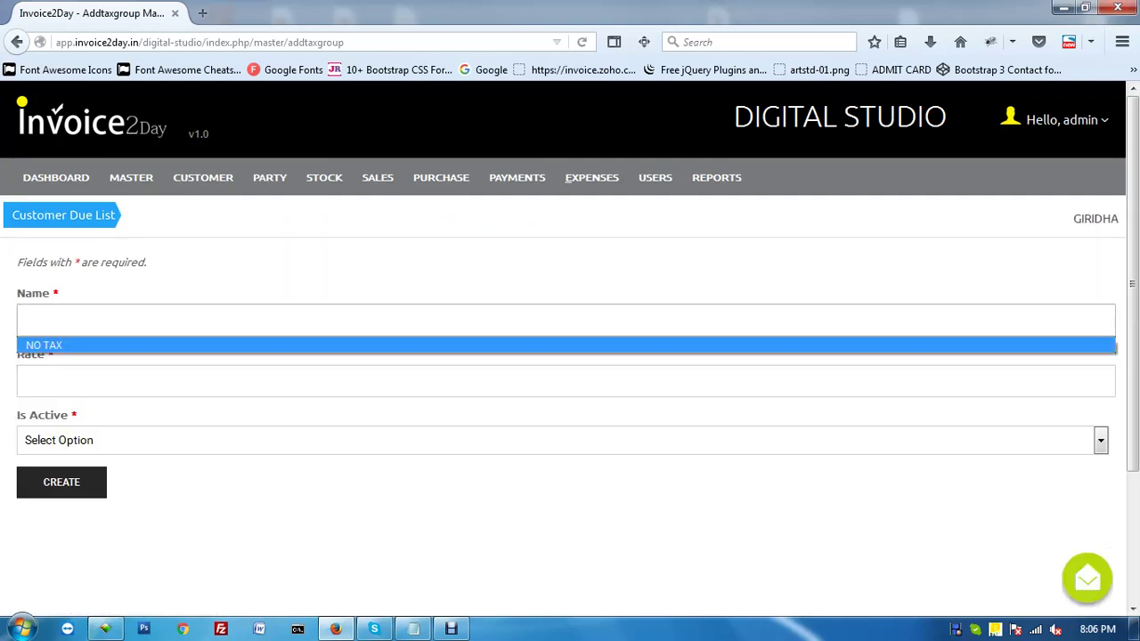
{"action": "left_click", "coordinate": [566, 381]}
{"action": "left_click", "coordinate": [566, 381]}
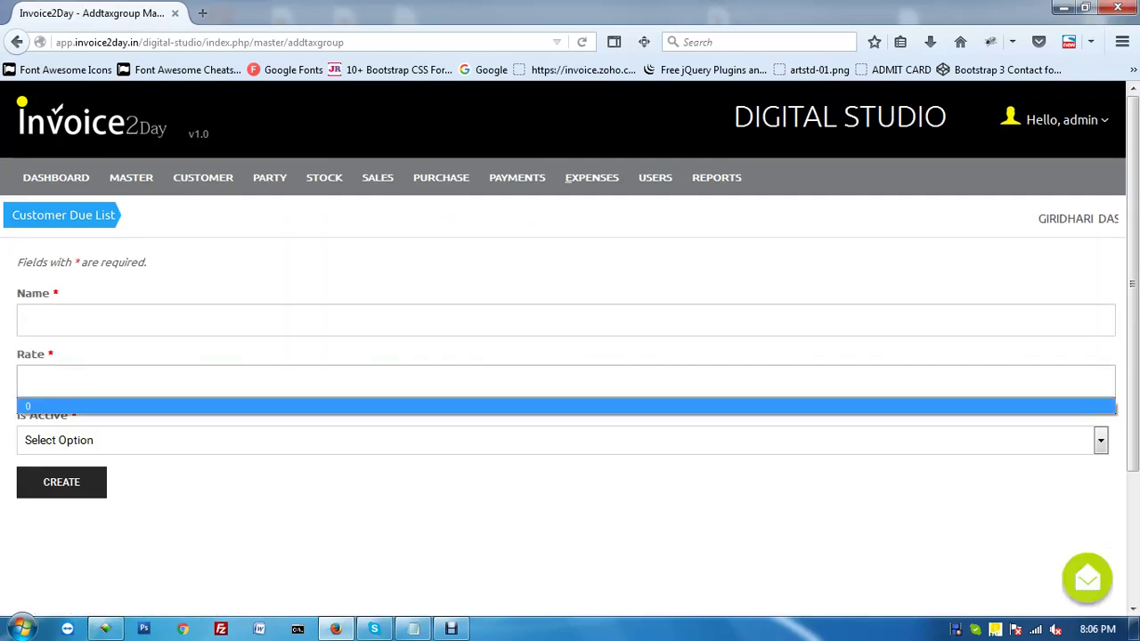
{"action": "left_click", "coordinate": [565, 441]}
{"action": "key", "text": "Down"}
{"action": "key", "text": "Down"}
{"action": "key", "text": "Up"}
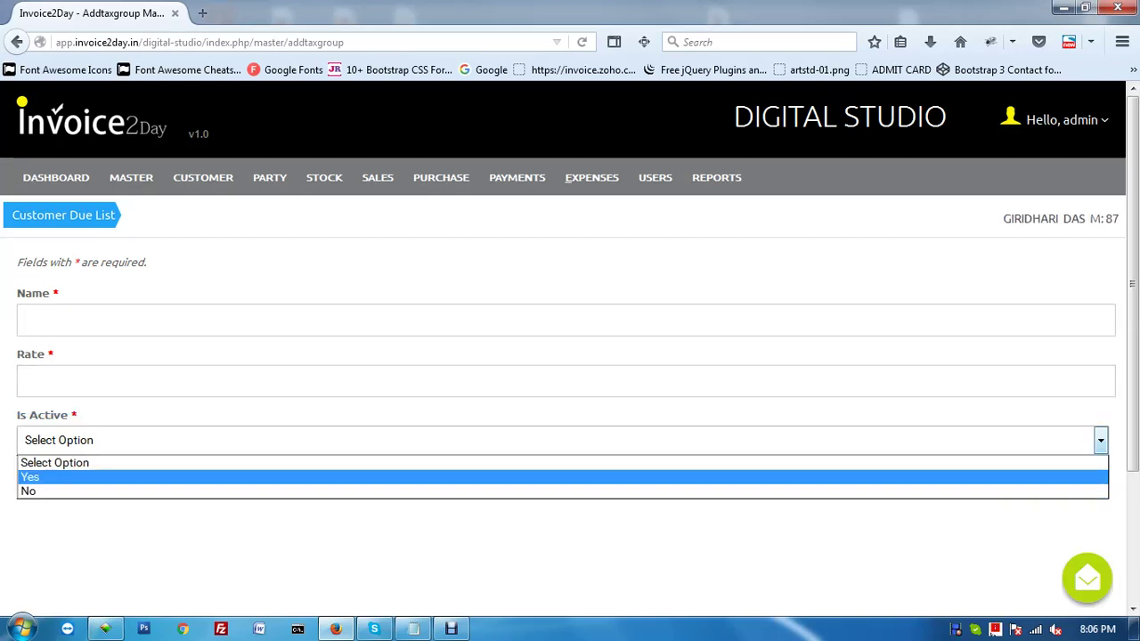
{"action": "key", "text": "Down"}
{"action": "key", "text": "Up"}
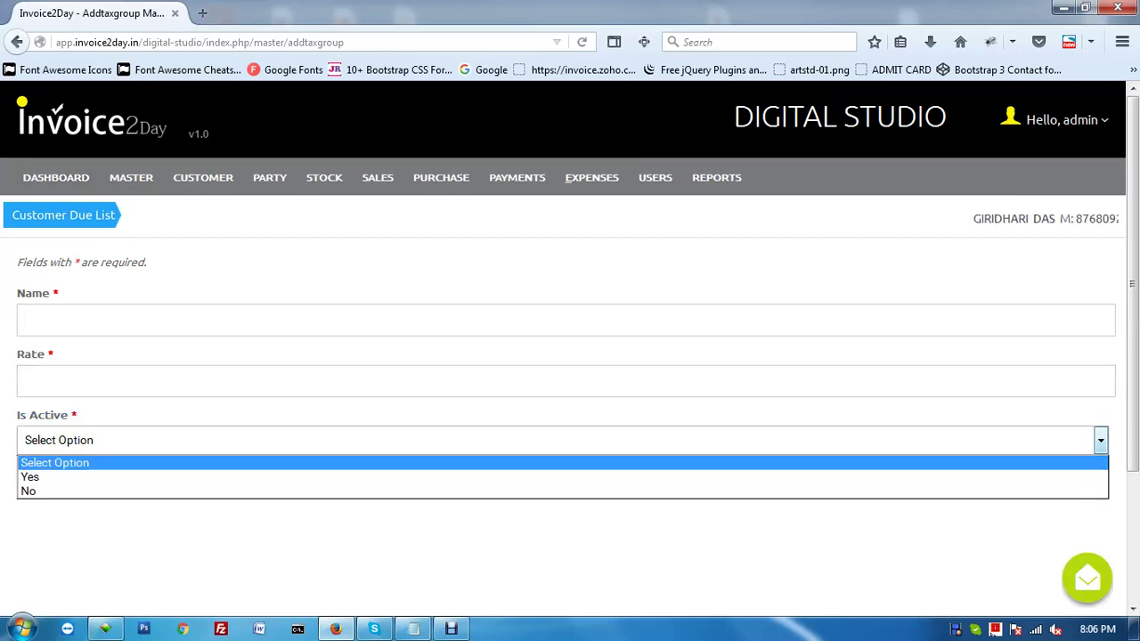
{"action": "left_click", "coordinate": [16, 42]}
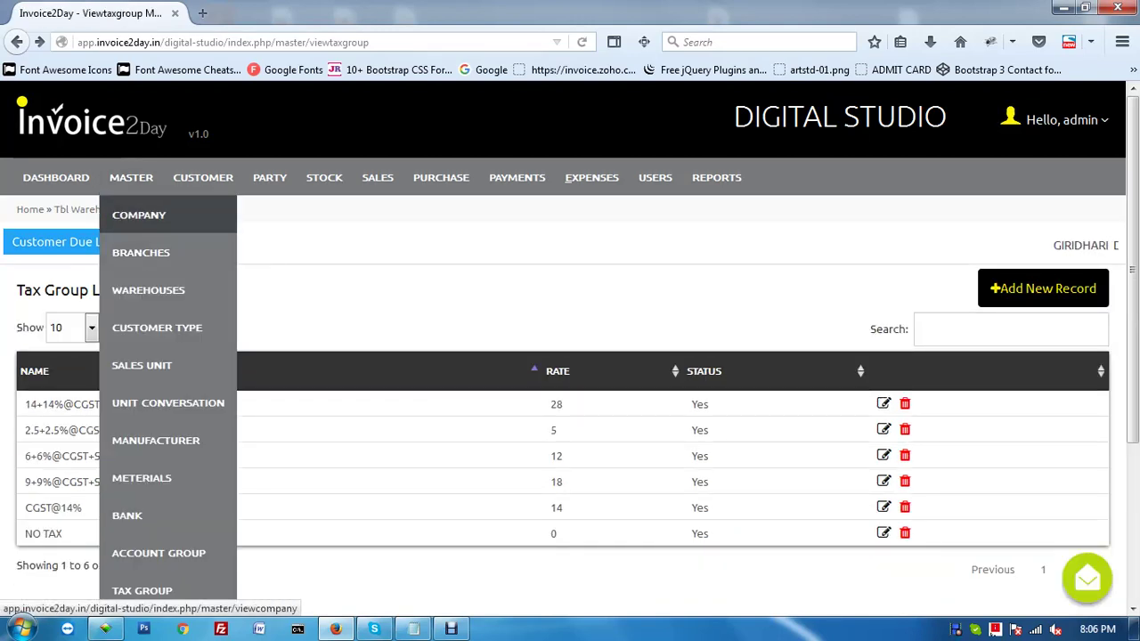
Step: Open the Company list and compare the company name in the record with the name in the page header
{"action": "left_click", "coordinate": [139, 215]}
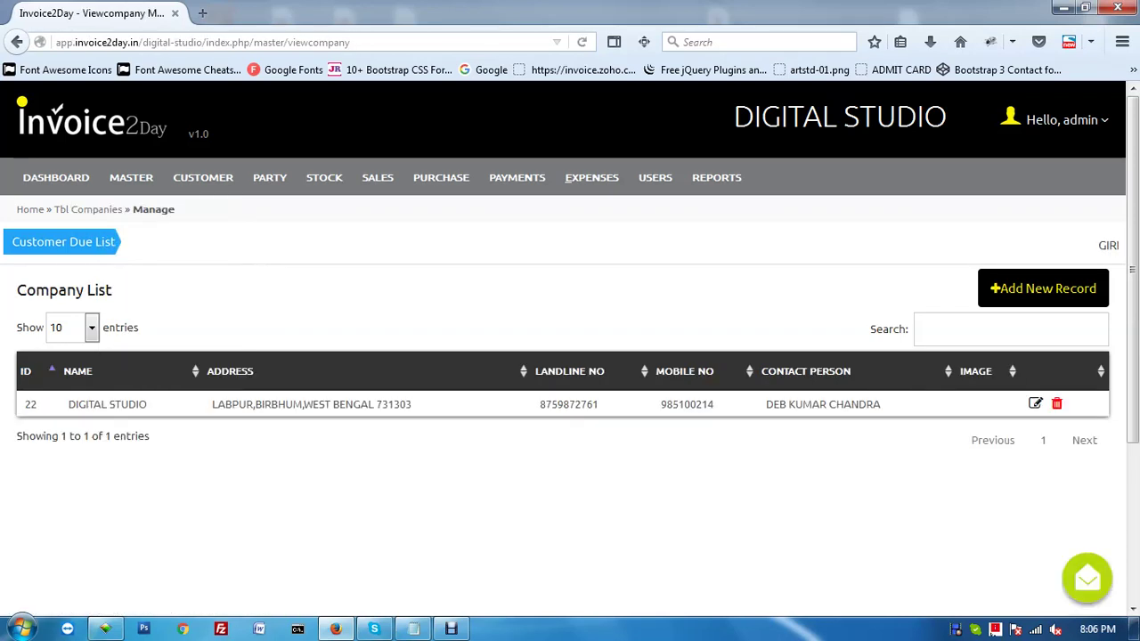
{"action": "left_click_drag", "start_coordinate": [69, 404], "coordinate": [121, 404]}
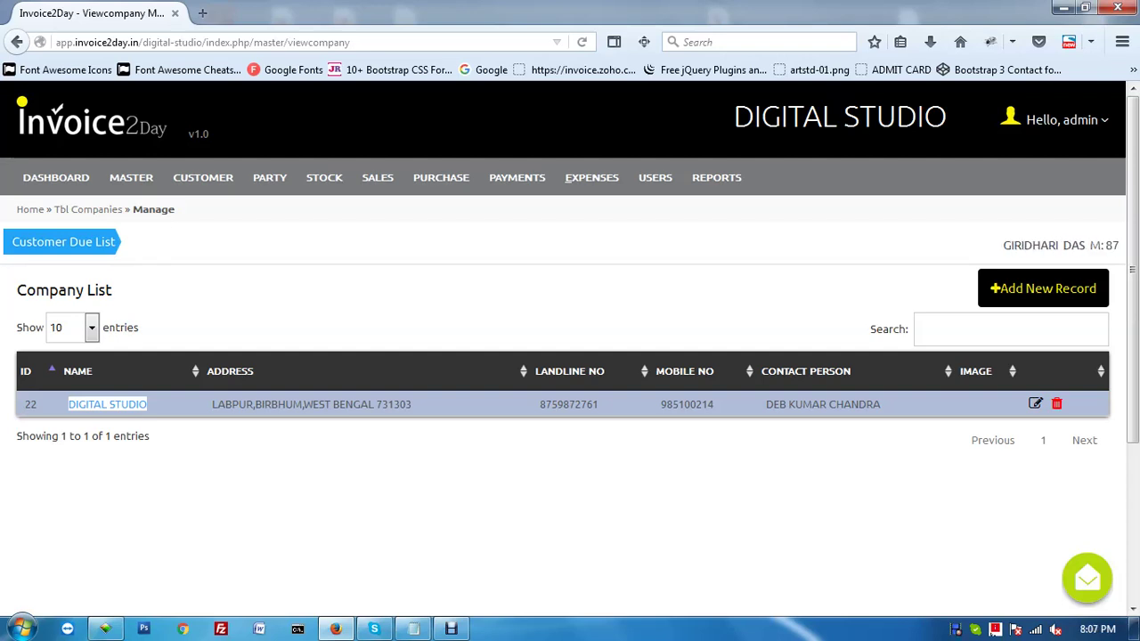
{"action": "left_click", "coordinate": [925, 117]}
{"action": "left_click_drag", "start_coordinate": [732, 117], "coordinate": [924, 116]}
{"action": "left_click", "coordinate": [924, 117]}
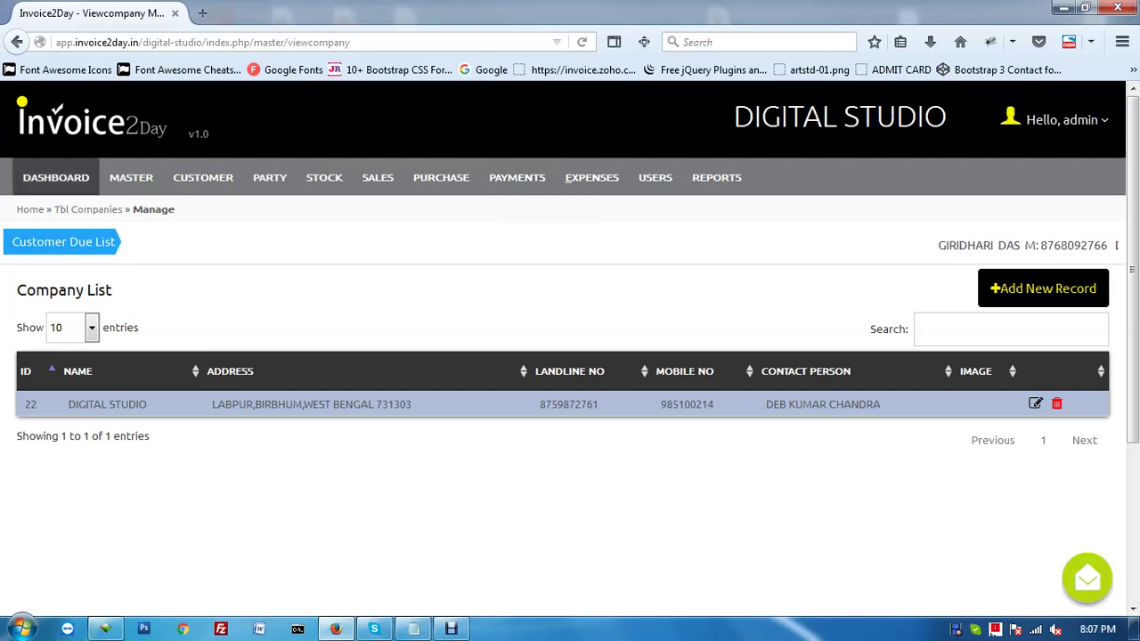
Step: Open the Sales Unit list, inspect the new sales unit form's Unit Name and Code fields, and return to the list without creating a record
{"action": "mouse_move", "coordinate": [131, 178]}
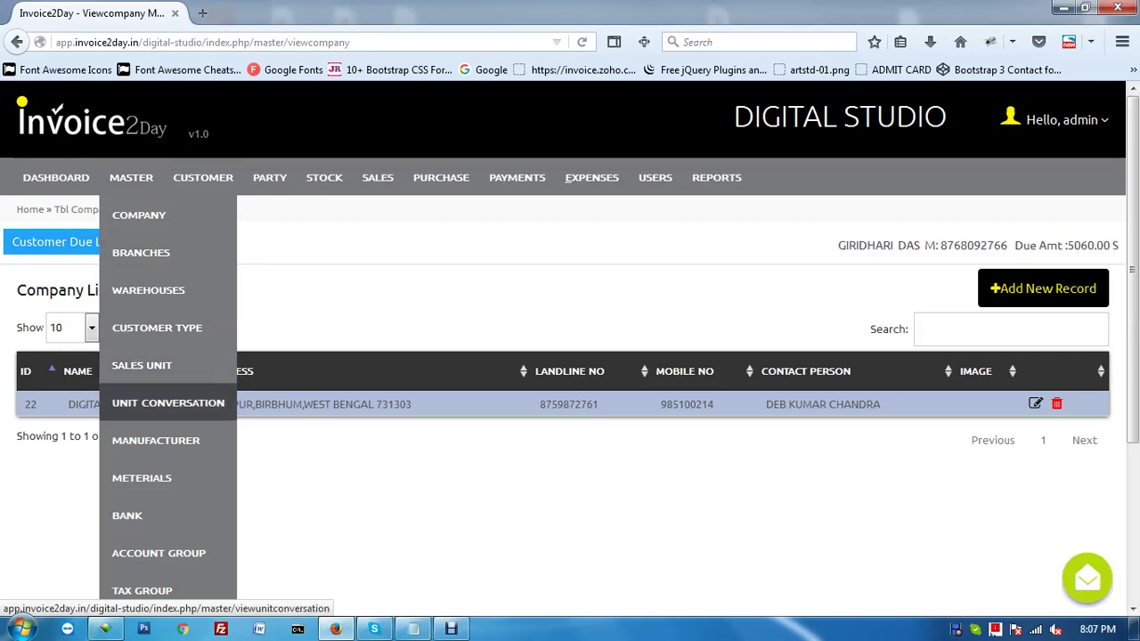
{"action": "left_click", "coordinate": [142, 365]}
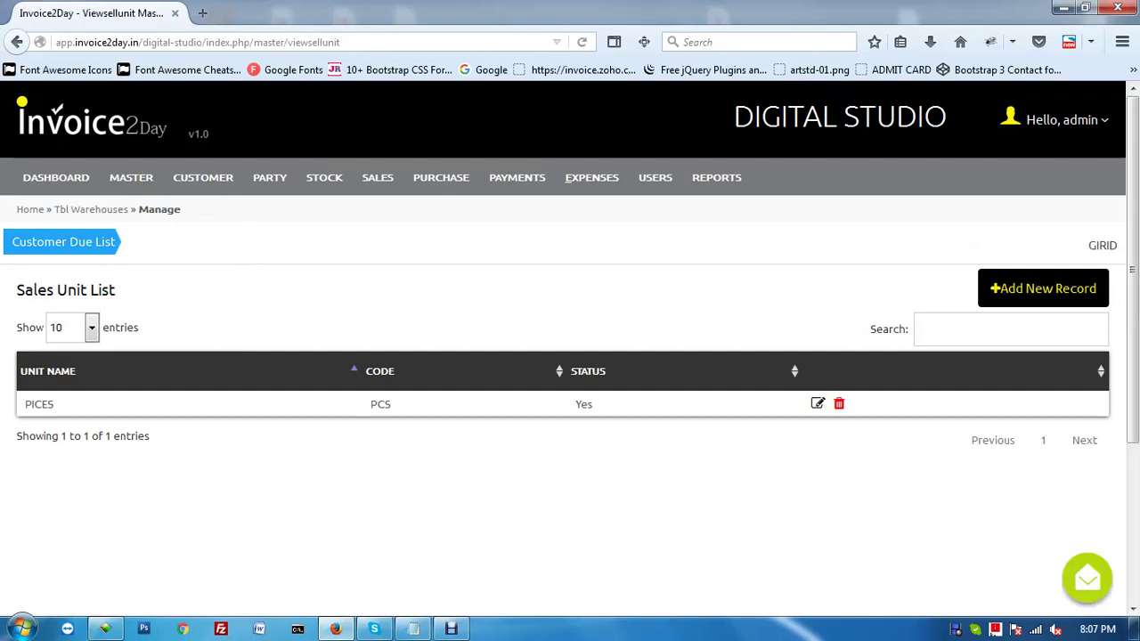
{"action": "left_click", "coordinate": [75, 406]}
{"action": "left_click", "coordinate": [1043, 289]}
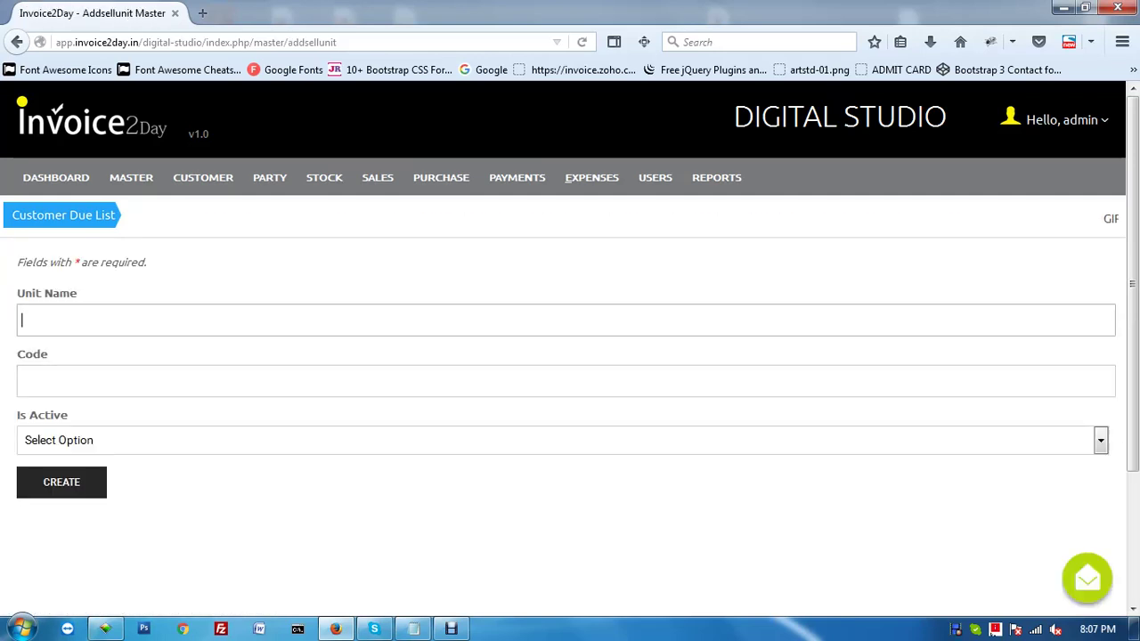
{"action": "left_click", "coordinate": [53, 381]}
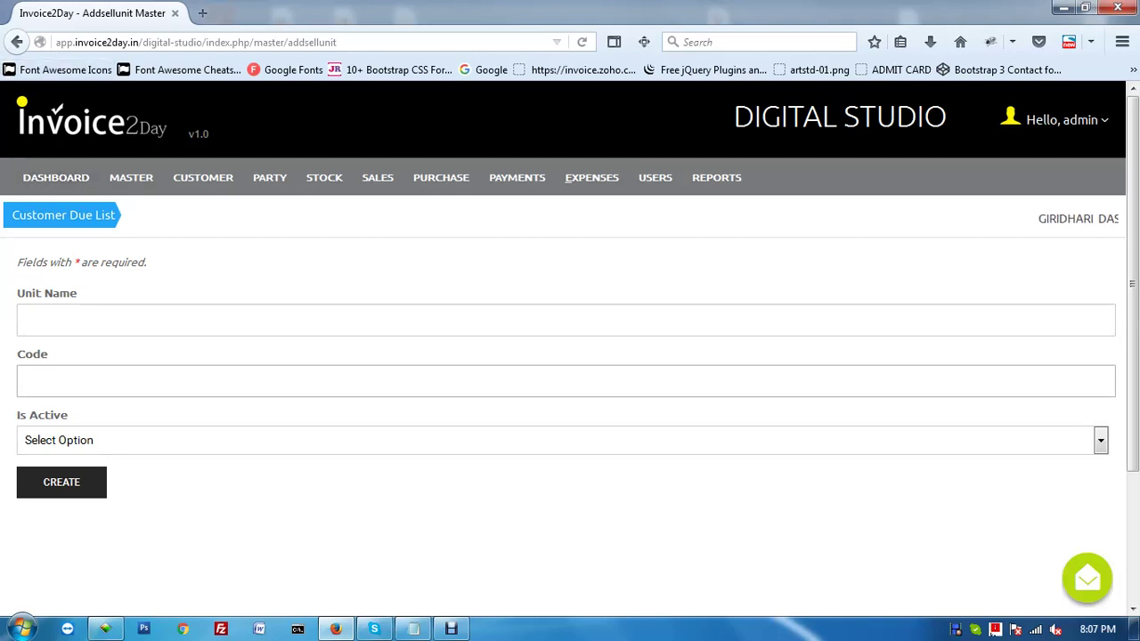
{"action": "left_click", "coordinate": [16, 41]}
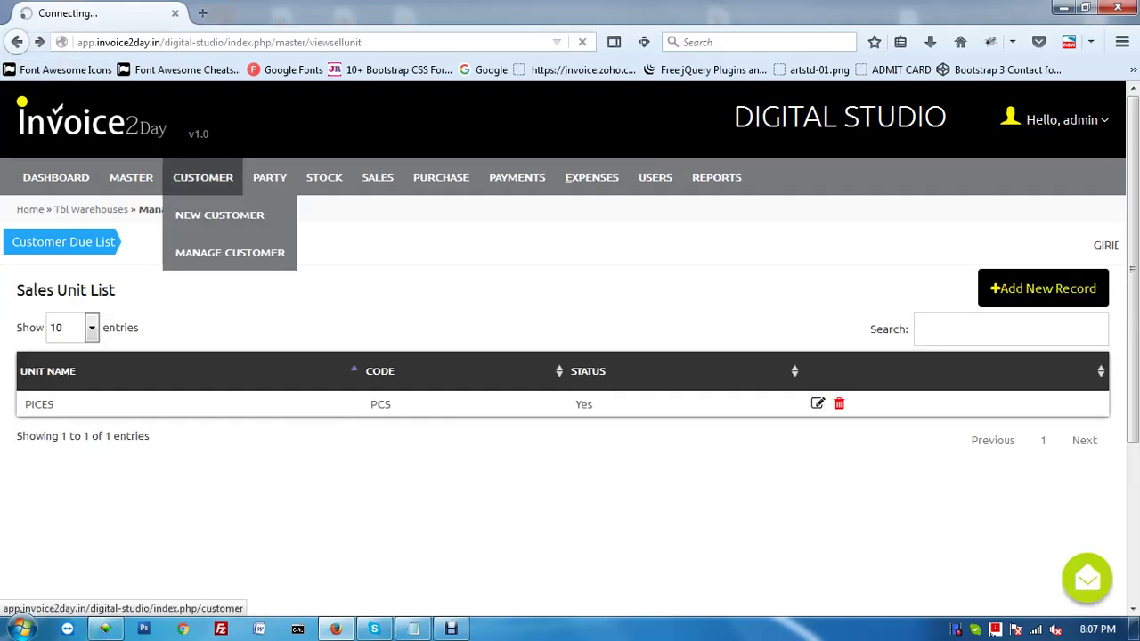
Step: Open the form for a new stock item and set its name to CREAM200ML PACK-12
{"action": "mouse_move", "coordinate": [440, 178]}
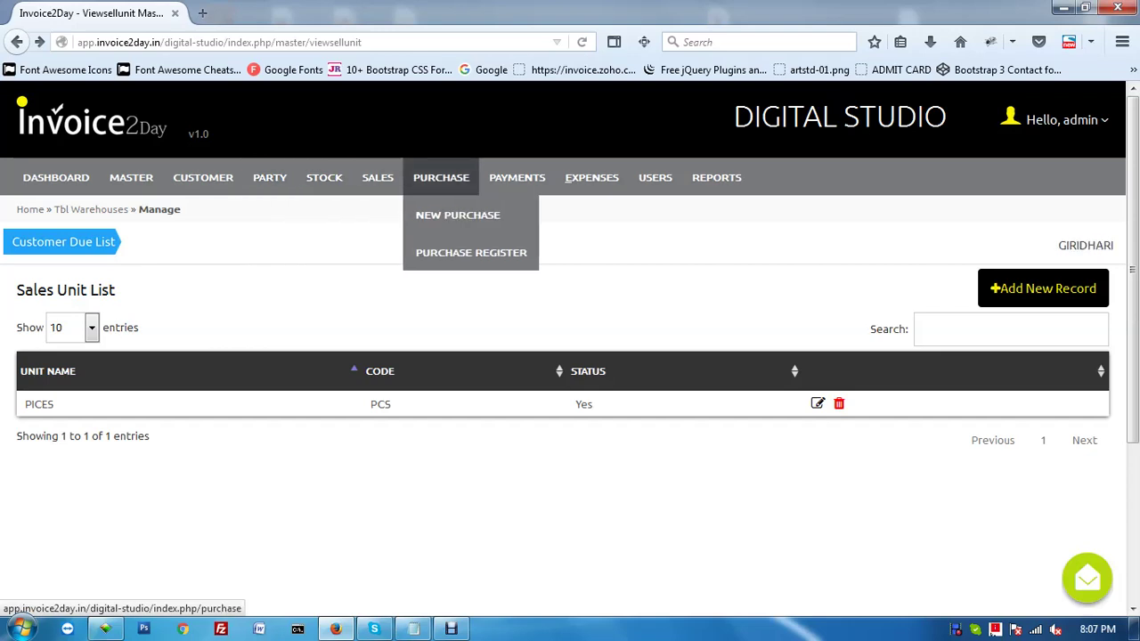
{"action": "mouse_move", "coordinate": [324, 177]}
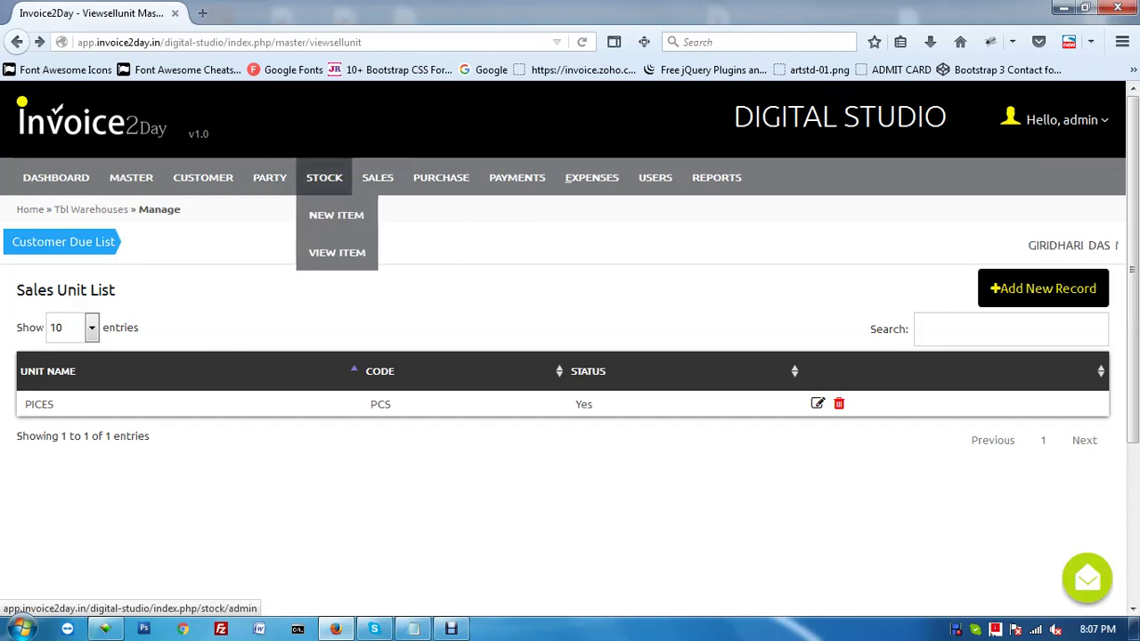
{"action": "left_click", "coordinate": [336, 215]}
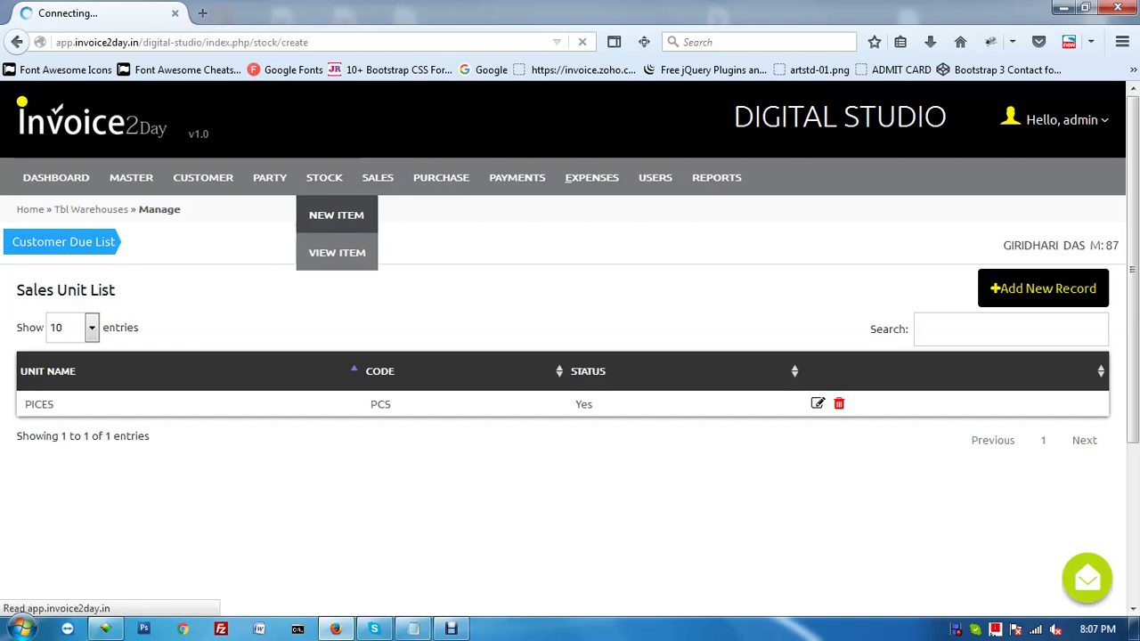
{"action": "double_click", "coordinate": [336, 385]}
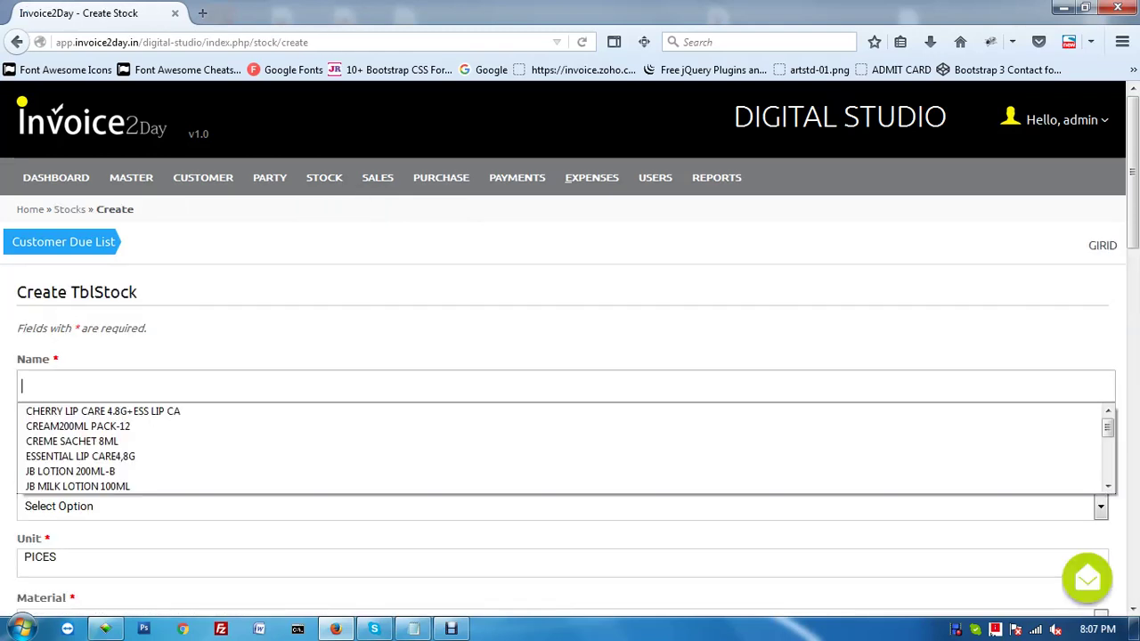
{"action": "key", "text": "Down"}
{"action": "key", "text": "Down"}
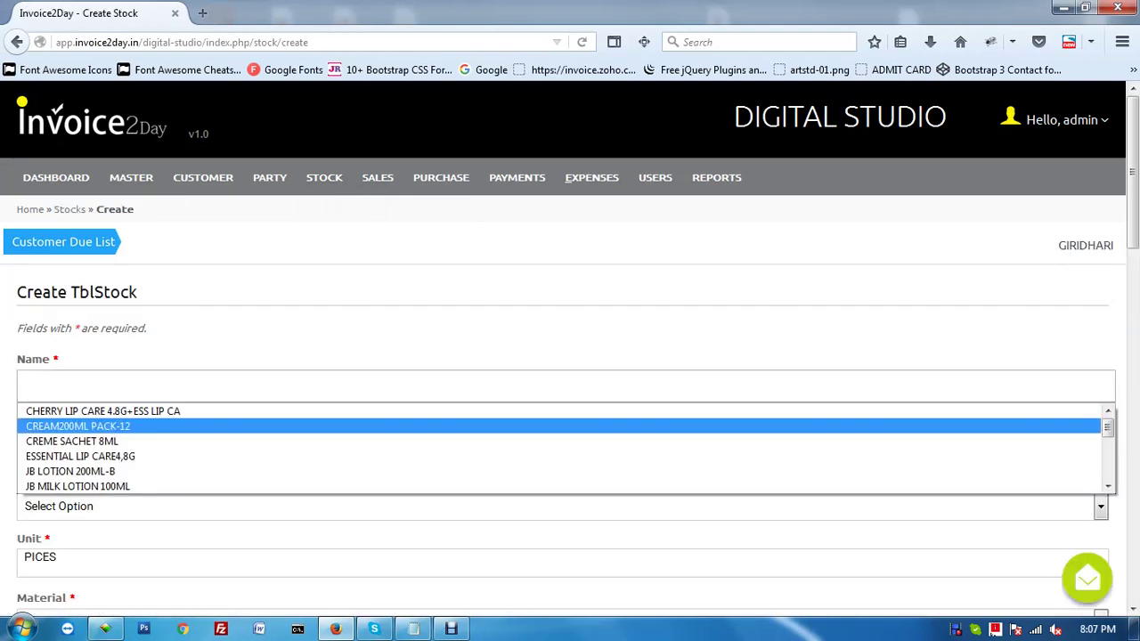
{"action": "key", "text": "Return"}
Step: Set the stock item's Sku / HSN Code to 33049990
{"action": "scroll", "coordinate": [570, 356], "scroll_direction": "down", "scroll_amount": 2}
{"action": "key", "text": "Tab"}
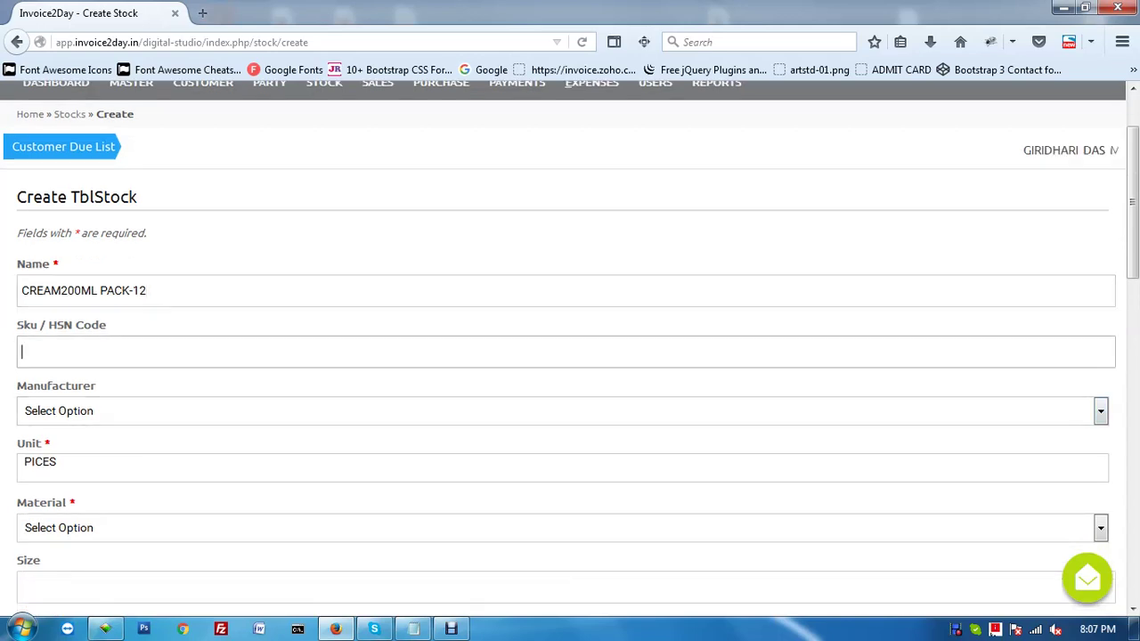
{"action": "key", "text": "Down"}
{"action": "key", "text": "Down"}
{"action": "key", "text": "Down"}
{"action": "key", "text": "Return"}
Step: Set the stock item's manufacturer to TECH COM
{"action": "scroll", "coordinate": [570, 356], "scroll_direction": "down", "scroll_amount": 4}
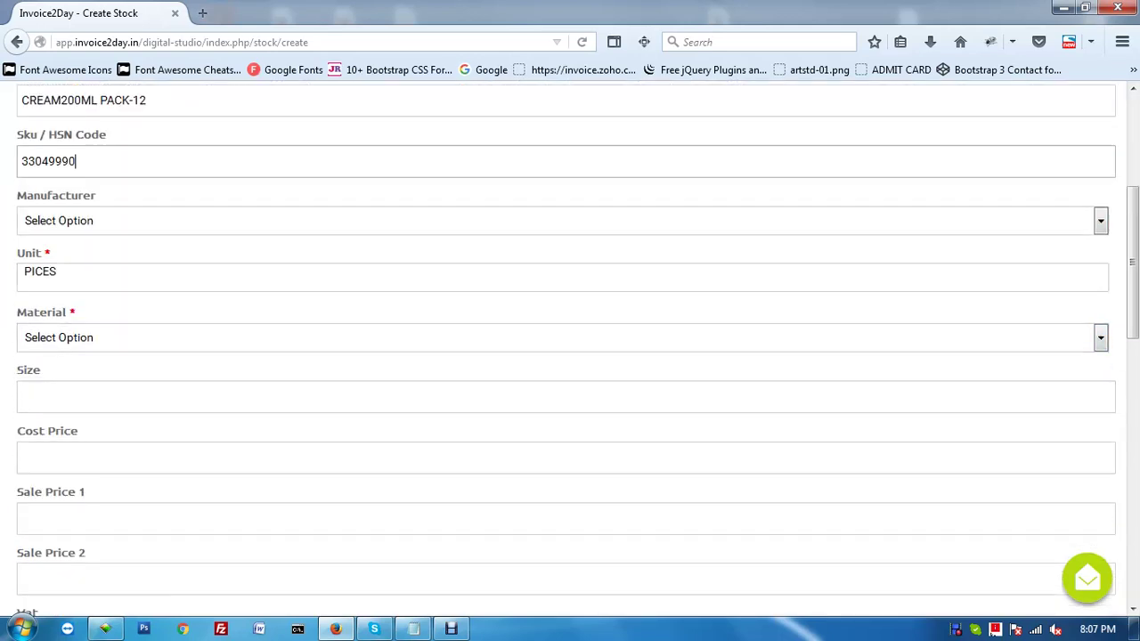
{"action": "key", "text": "Tab"}
{"action": "key", "text": "alt+Down"}
{"action": "key", "text": "Down"}
{"action": "key", "text": "Down"}
{"action": "key", "text": "Down"}
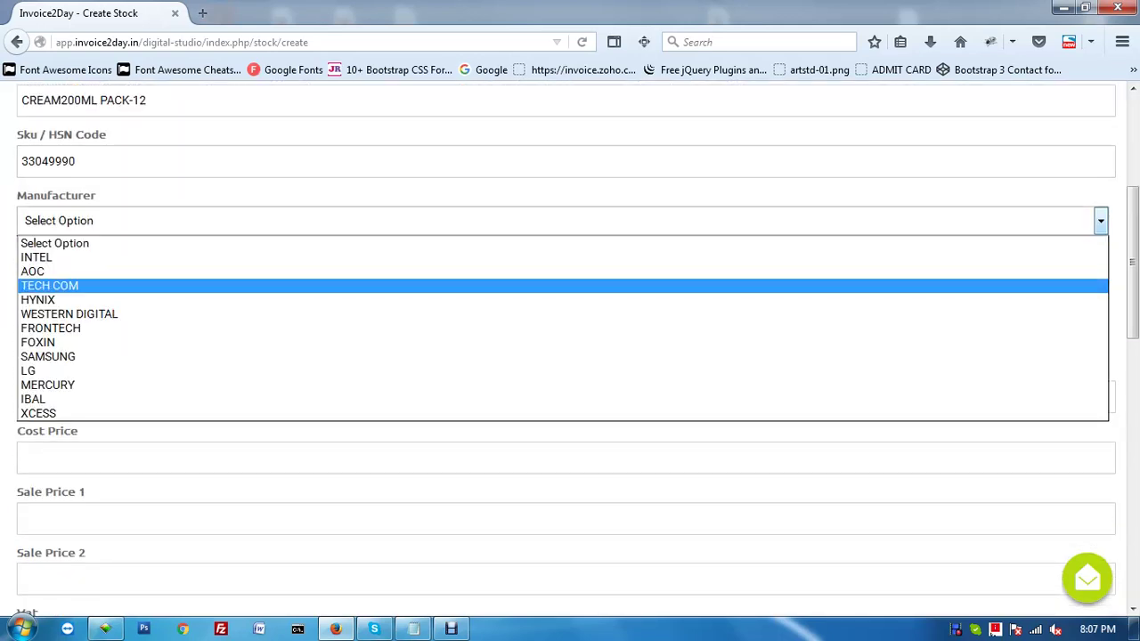
{"action": "key", "text": "Return"}
Step: Select PICES as the stock item's unit and Hardware as its material
{"action": "key", "text": "Tab"}
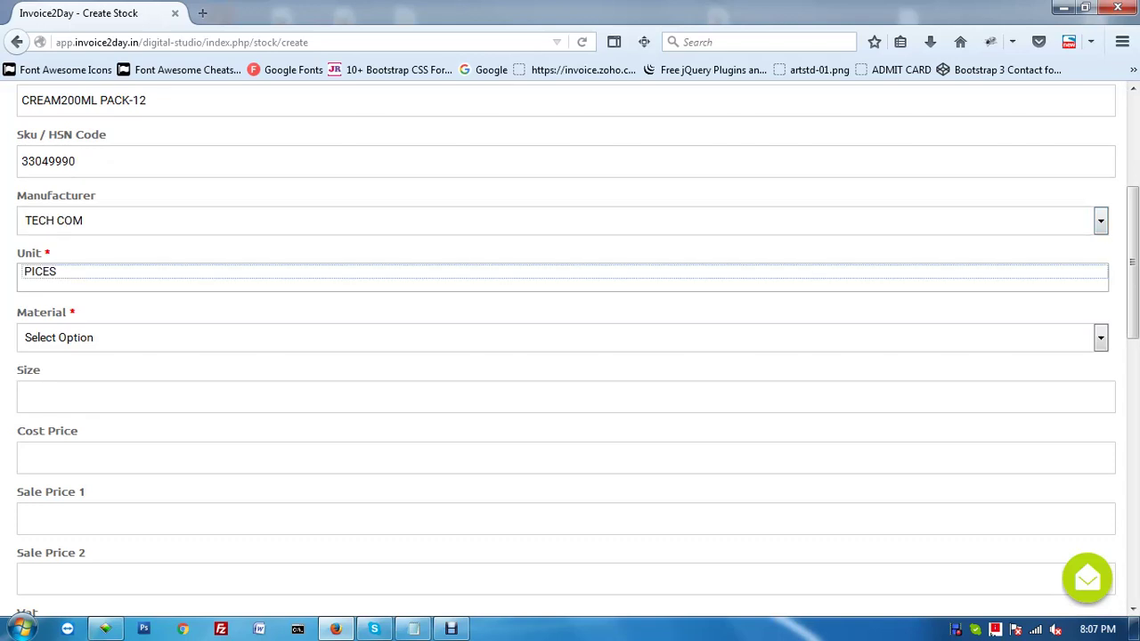
{"action": "key", "text": "Down"}
{"action": "key", "text": "Tab"}
{"action": "key", "text": "alt+Down"}
{"action": "key", "text": "Down"}
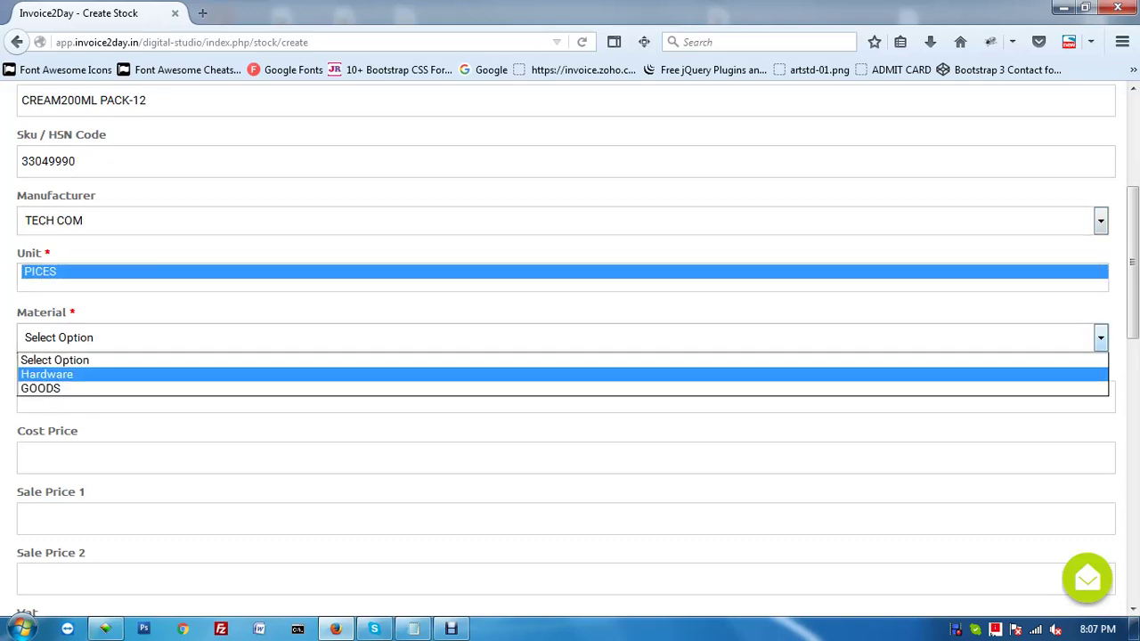
{"action": "key", "text": "Return"}
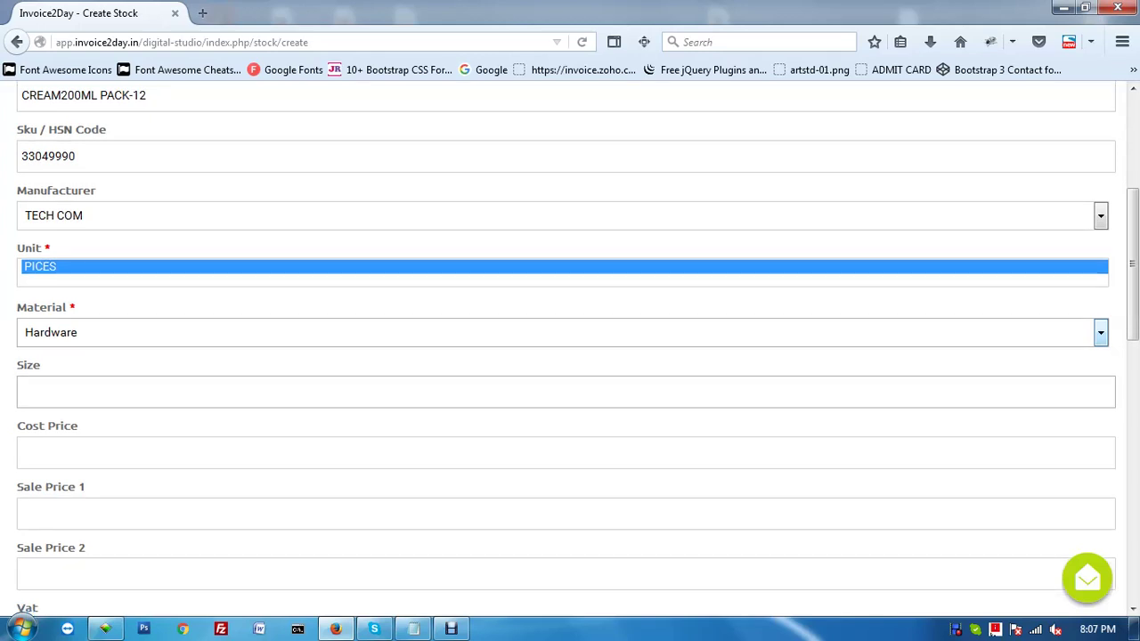
Step: Set the stocking company to DIGITAL STUDIO and create the stock item
{"action": "scroll", "coordinate": [570, 347], "scroll_direction": "down", "scroll_amount": 3}
{"action": "scroll", "coordinate": [570, 347], "scroll_direction": "down", "scroll_amount": 8}
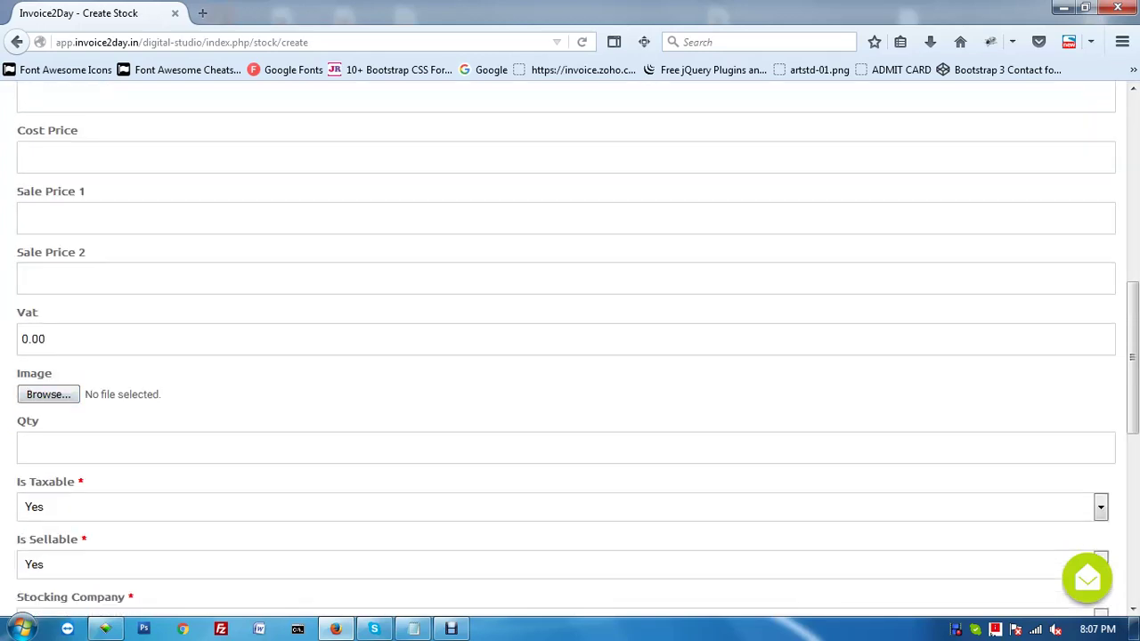
{"action": "key", "text": "Tab"}
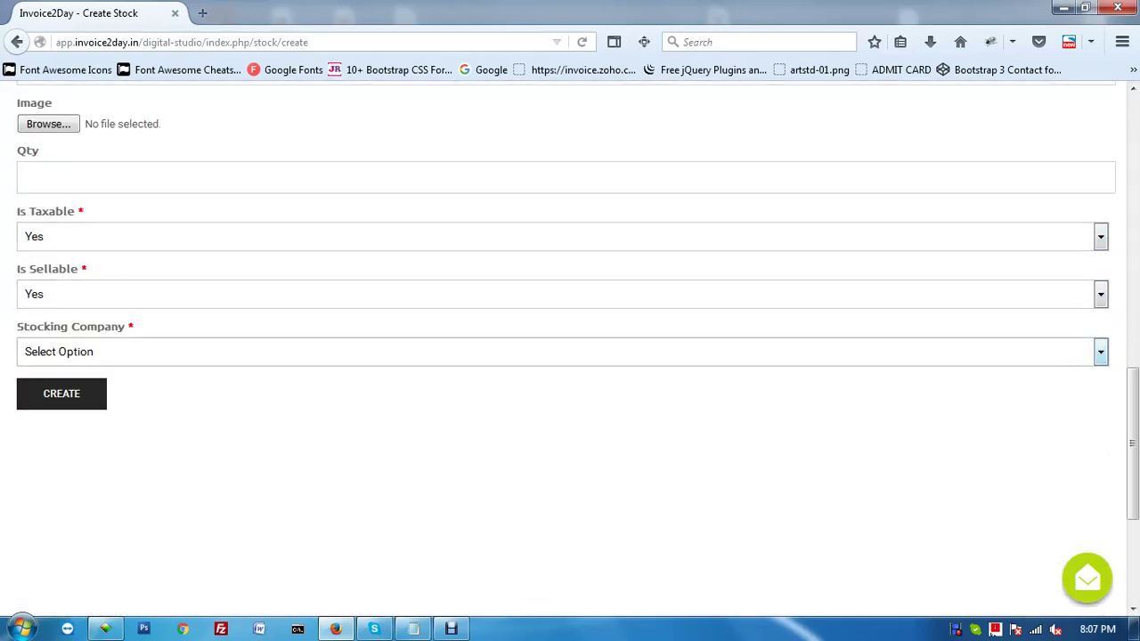
{"action": "key", "text": "alt+Down"}
{"action": "key", "text": "Down"}
{"action": "key", "text": "Return"}
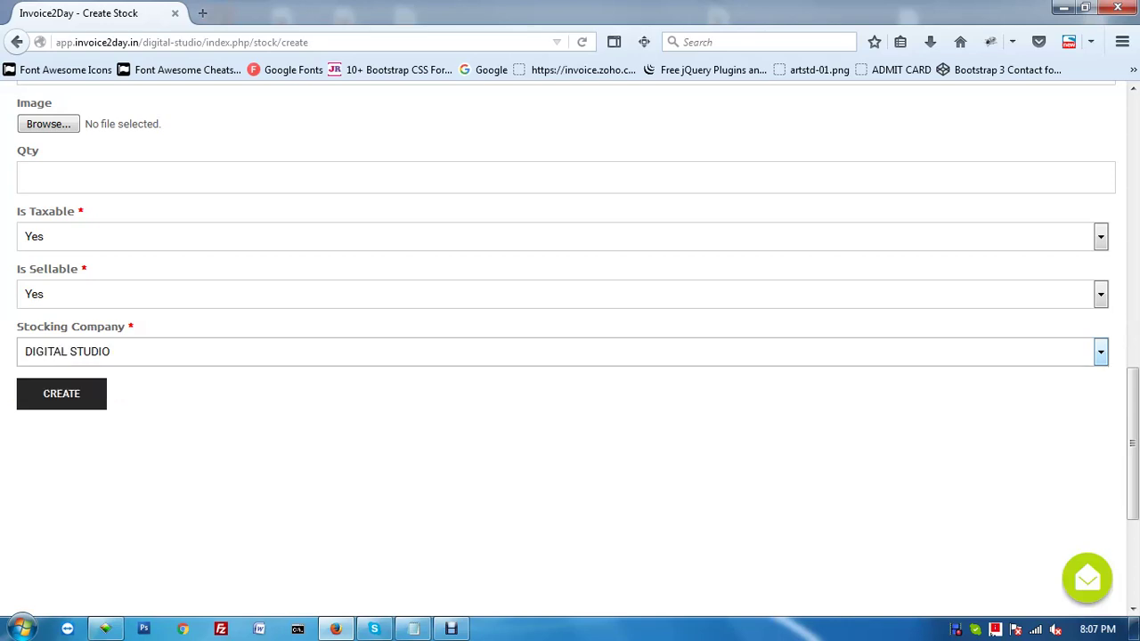
{"action": "key", "text": "Return"}
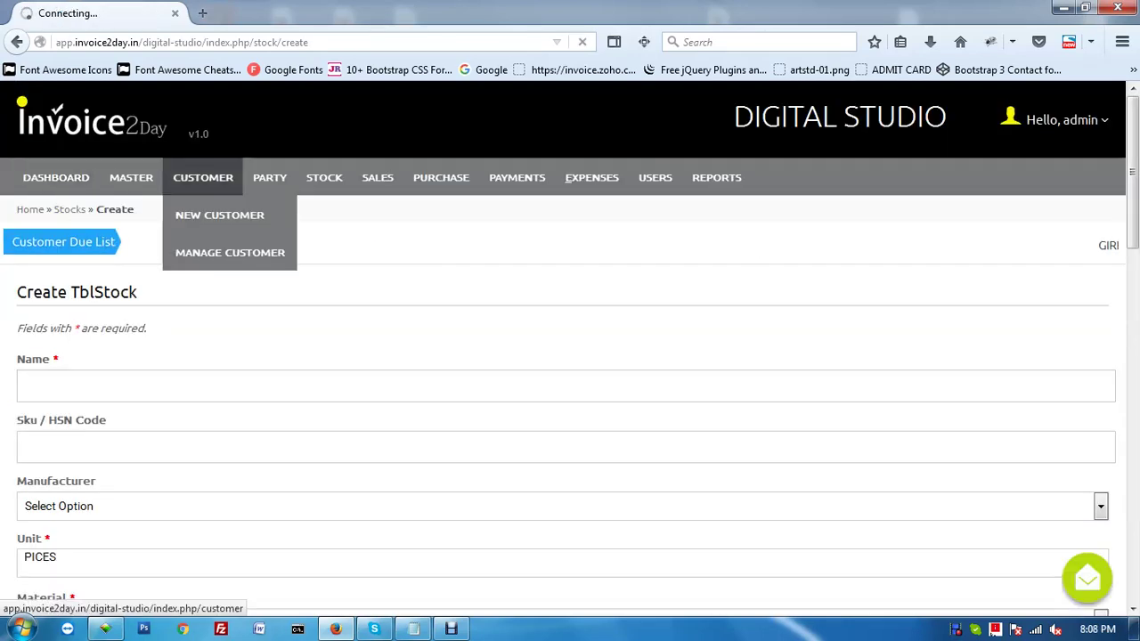
Step: Open the second page of the Stock List and check the name, manufacturer and SKU of the CREAM200ML PACK-12 item
{"action": "mouse_move", "coordinate": [324, 179]}
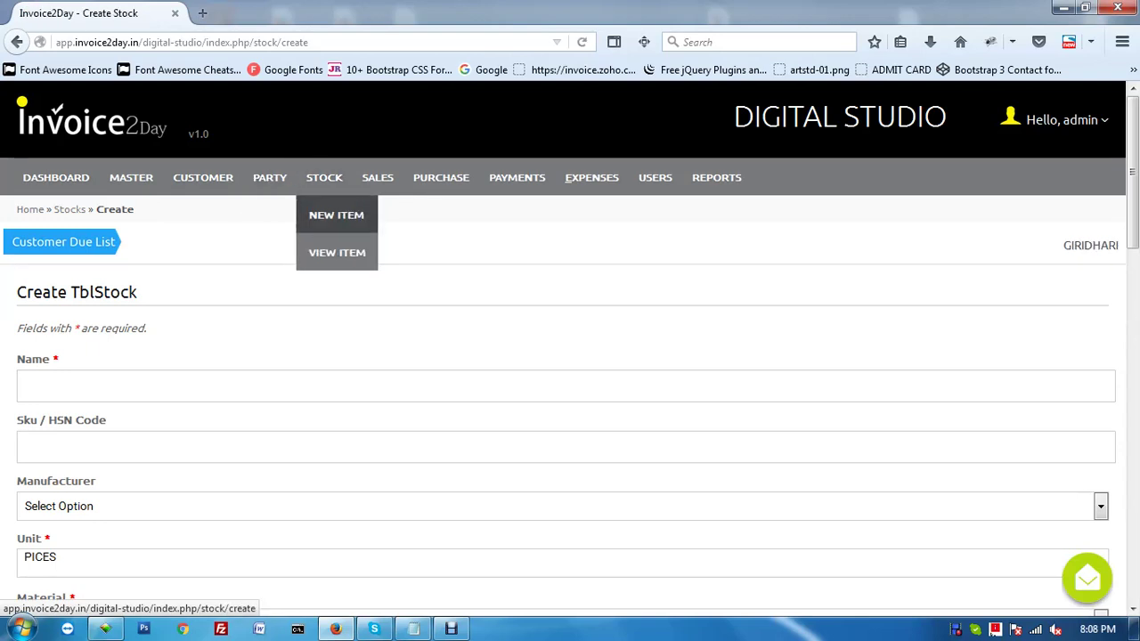
{"action": "left_click", "coordinate": [337, 252]}
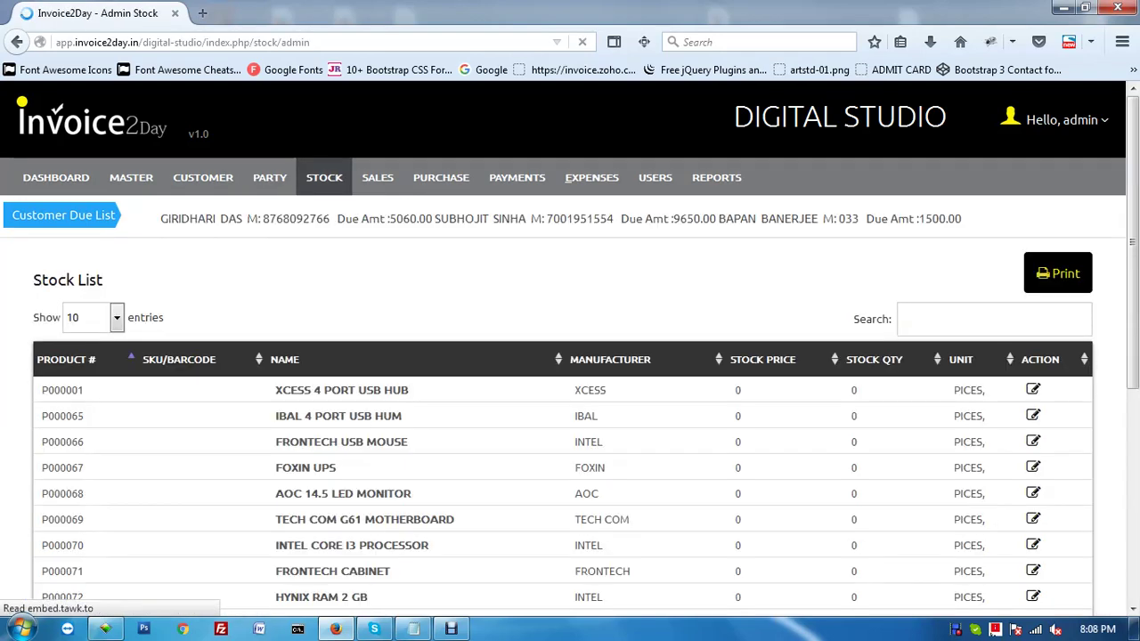
{"action": "scroll", "coordinate": [570, 357], "scroll_direction": "down", "scroll_amount": 3}
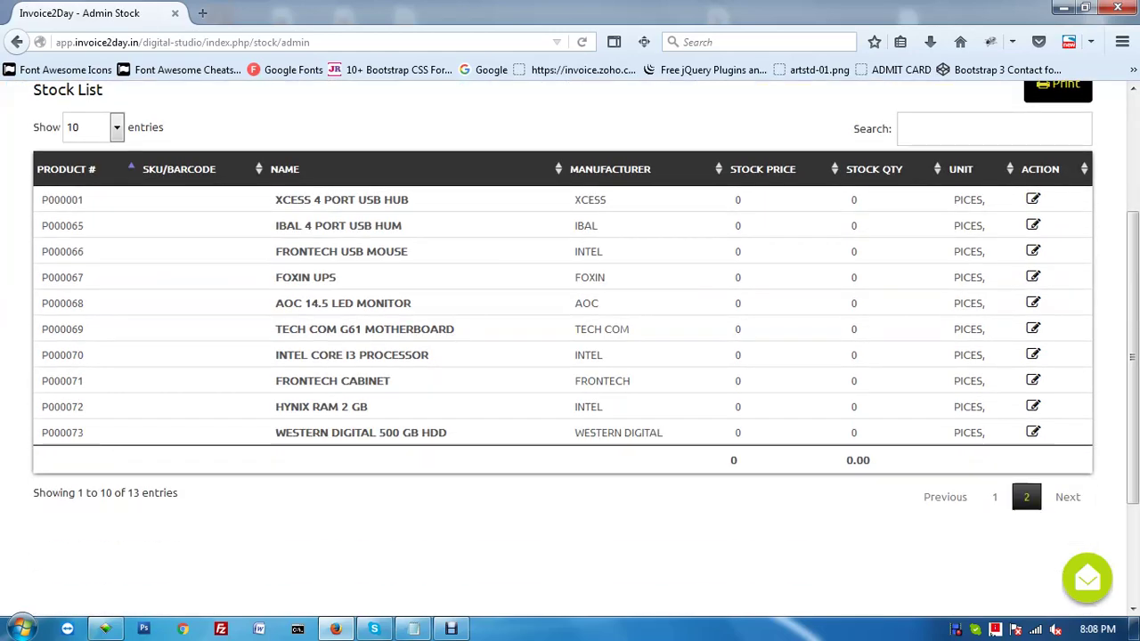
{"action": "left_click", "coordinate": [1026, 497]}
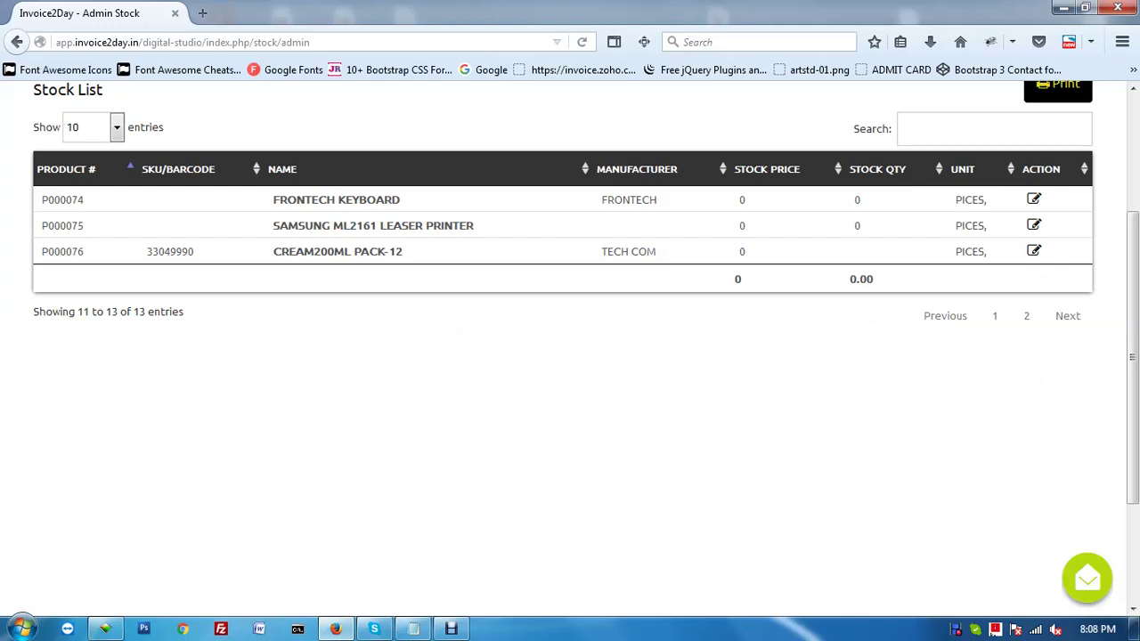
{"action": "left_click_drag", "start_coordinate": [272, 251], "coordinate": [403, 251]}
{"action": "triple_click", "coordinate": [629, 252]}
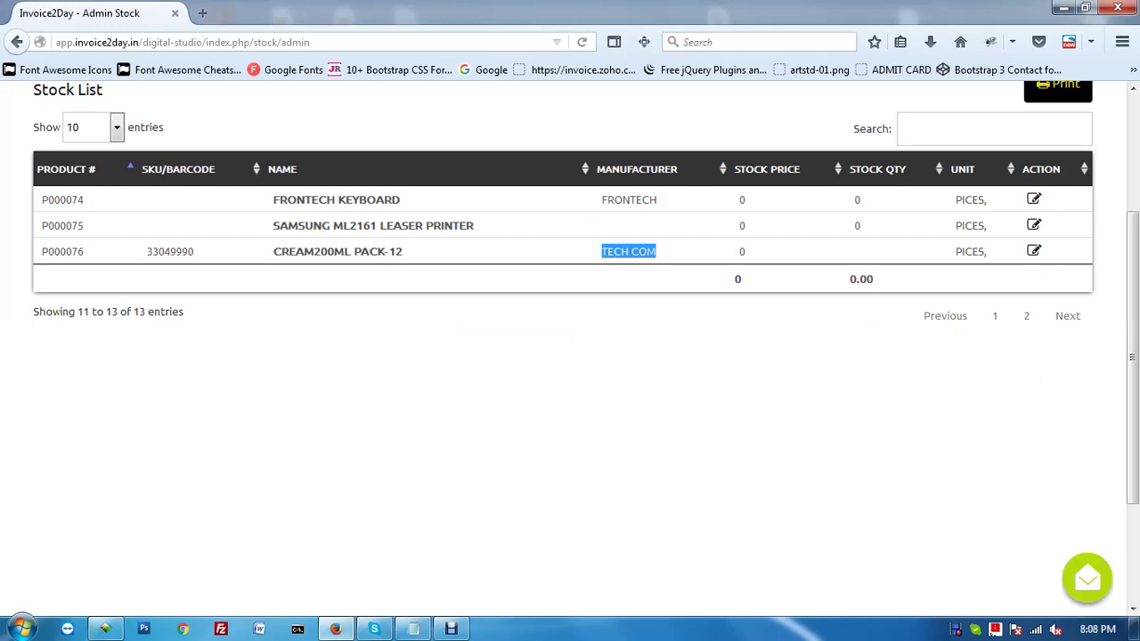
{"action": "left_click_drag", "start_coordinate": [195, 252], "coordinate": [146, 252]}
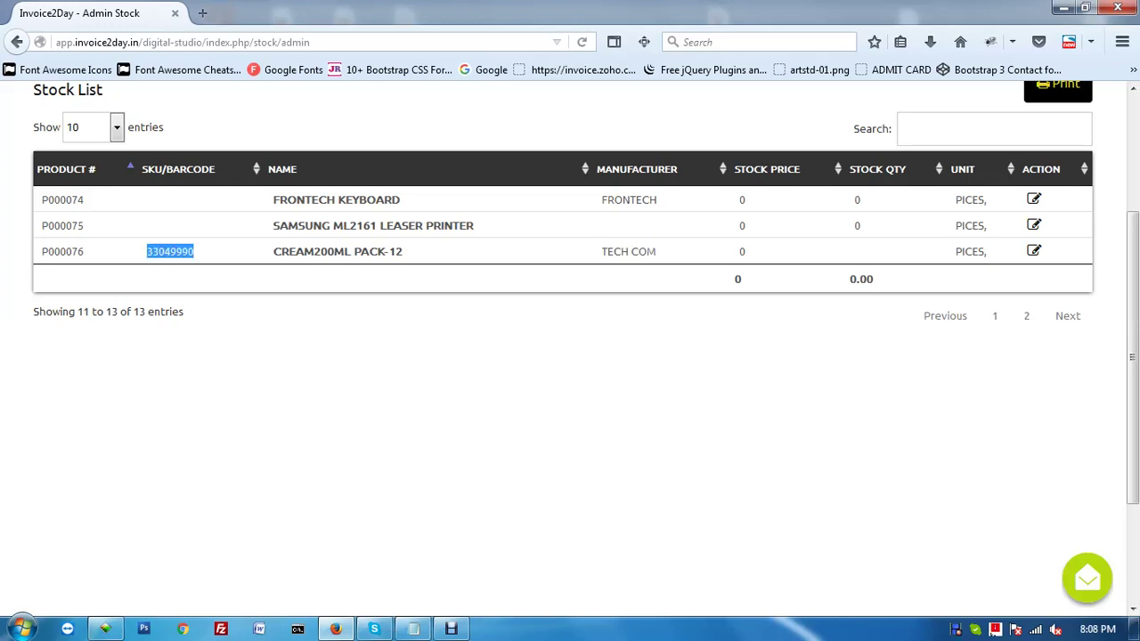
Step: Open the new party form and inspect its name, Listed Under Company, Address and Phone 1 fields
{"action": "scroll", "coordinate": [357, 267], "scroll_direction": "up", "scroll_amount": 3}
{"action": "mouse_move", "coordinate": [440, 177]}
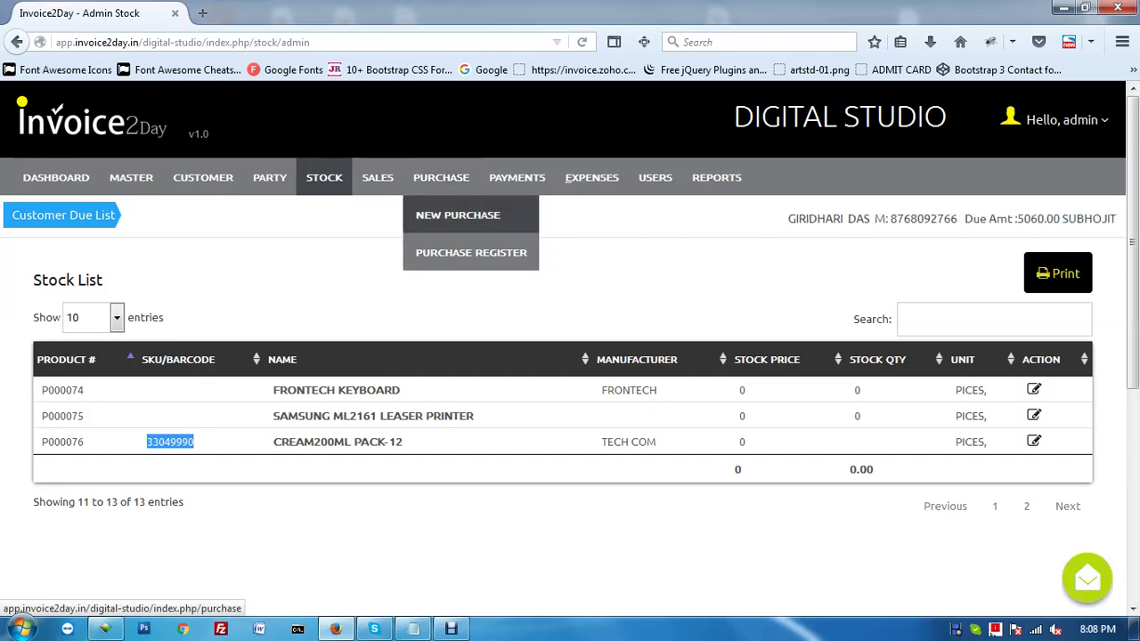
{"action": "mouse_move", "coordinate": [269, 177]}
{"action": "left_click", "coordinate": [286, 215]}
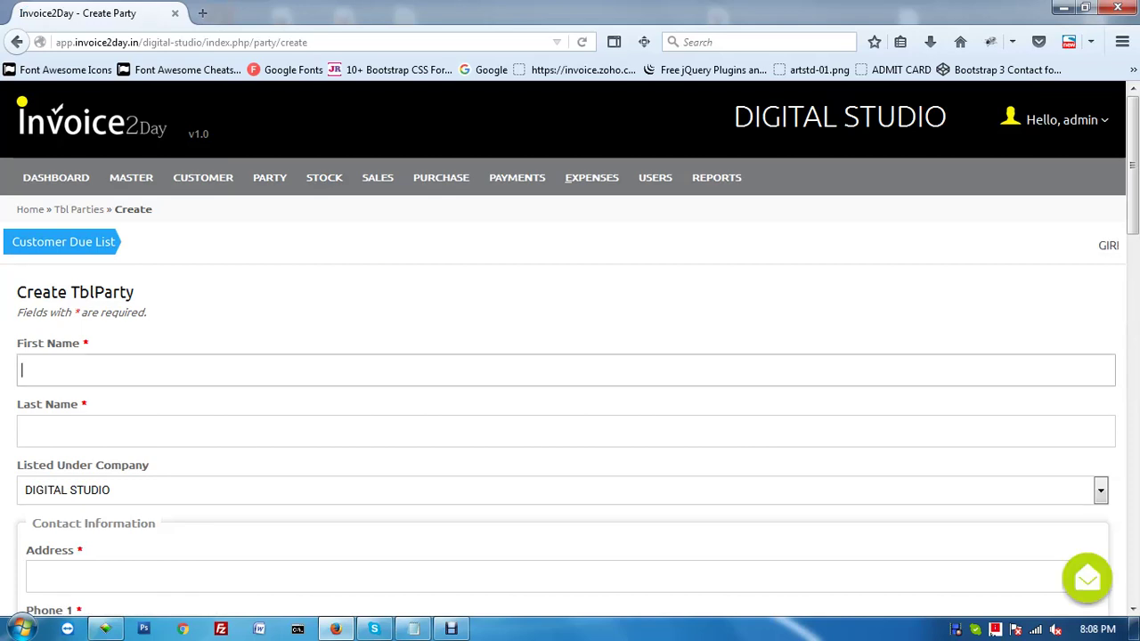
{"action": "scroll", "coordinate": [566, 301], "scroll_direction": "down", "scroll_amount": 2}
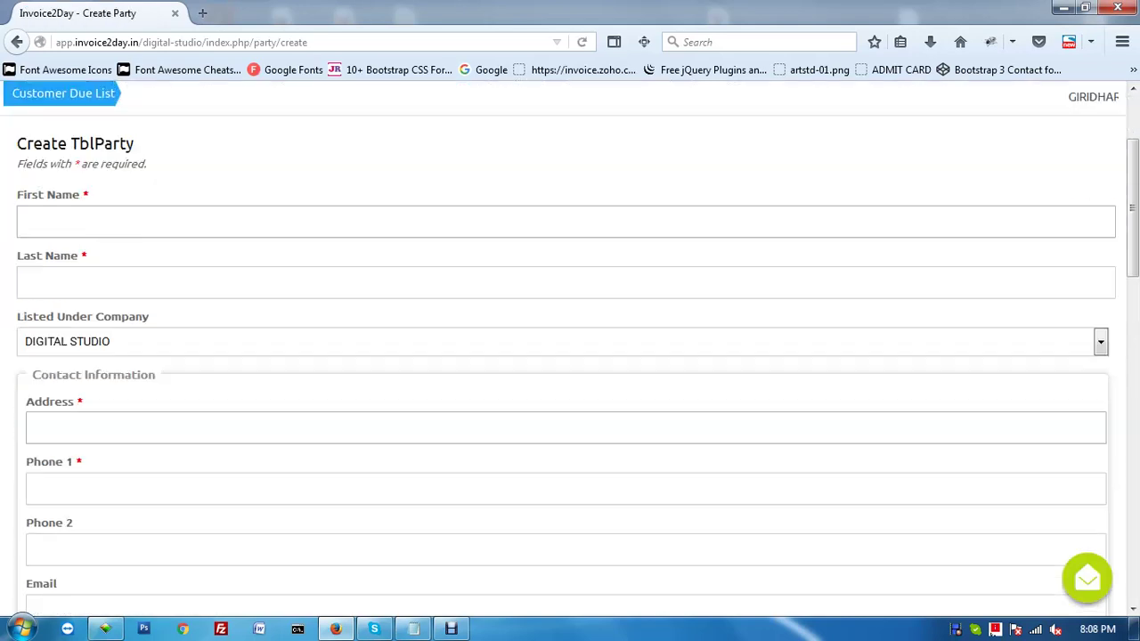
{"action": "left_click", "coordinate": [565, 241]}
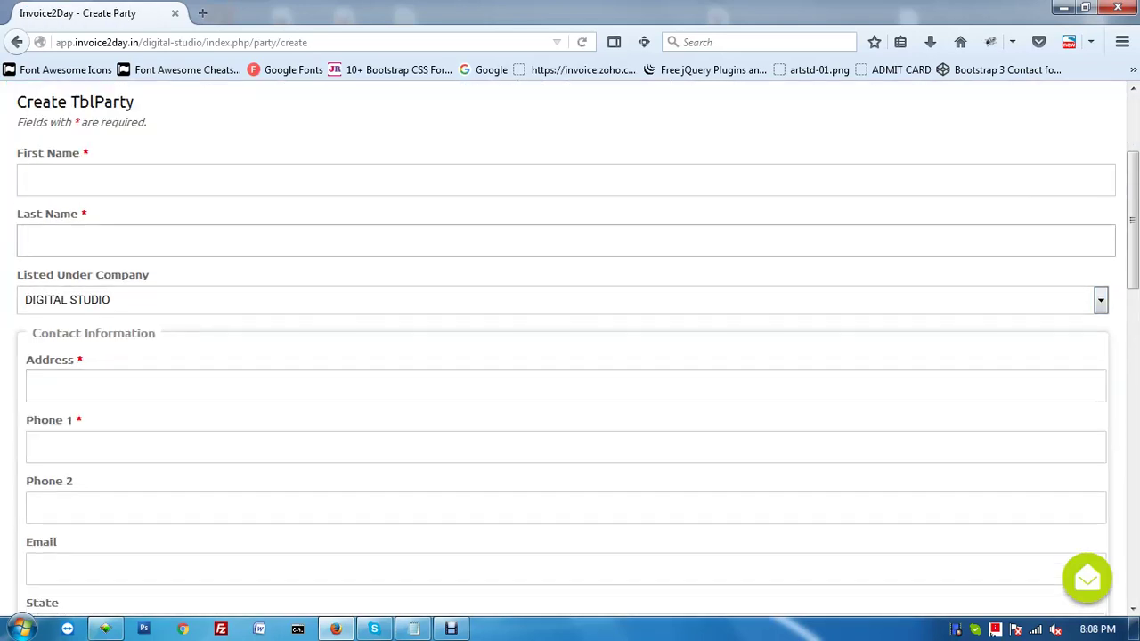
{"action": "left_click", "coordinate": [566, 300]}
{"action": "left_click", "coordinate": [565, 300]}
{"action": "left_click", "coordinate": [565, 385]}
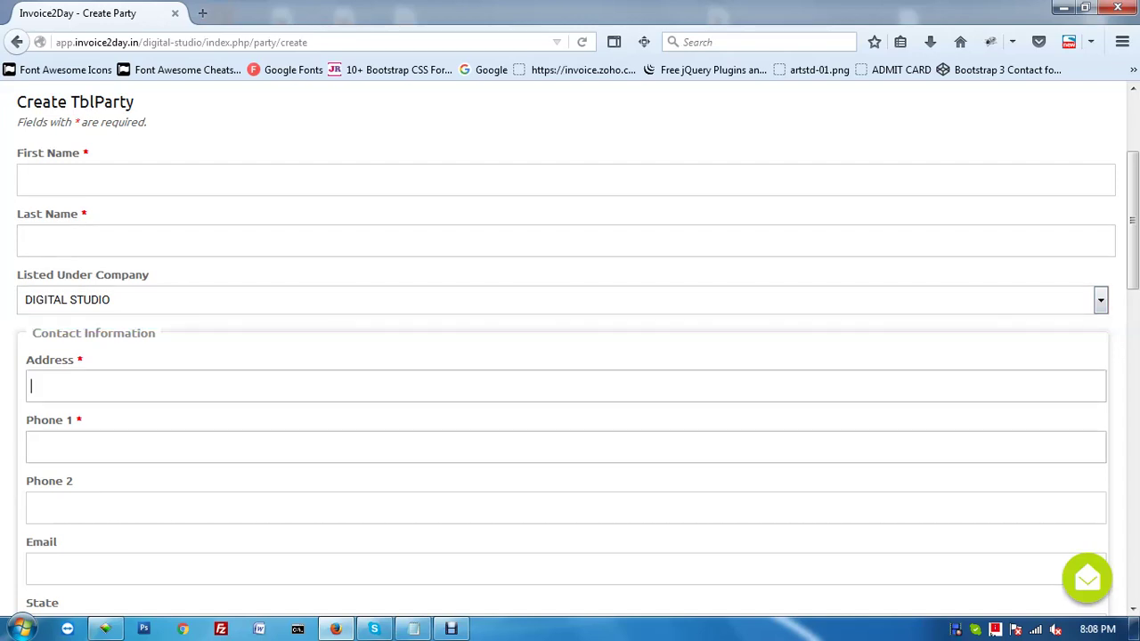
{"action": "left_click", "coordinate": [565, 447]}
Step: Examine the remaining contact fields, the Party Legal Information fields such as Vat No/GST No, and the Party Grade and Credit Limit fields
{"action": "scroll", "coordinate": [566, 447], "scroll_direction": "down", "scroll_amount": 3}
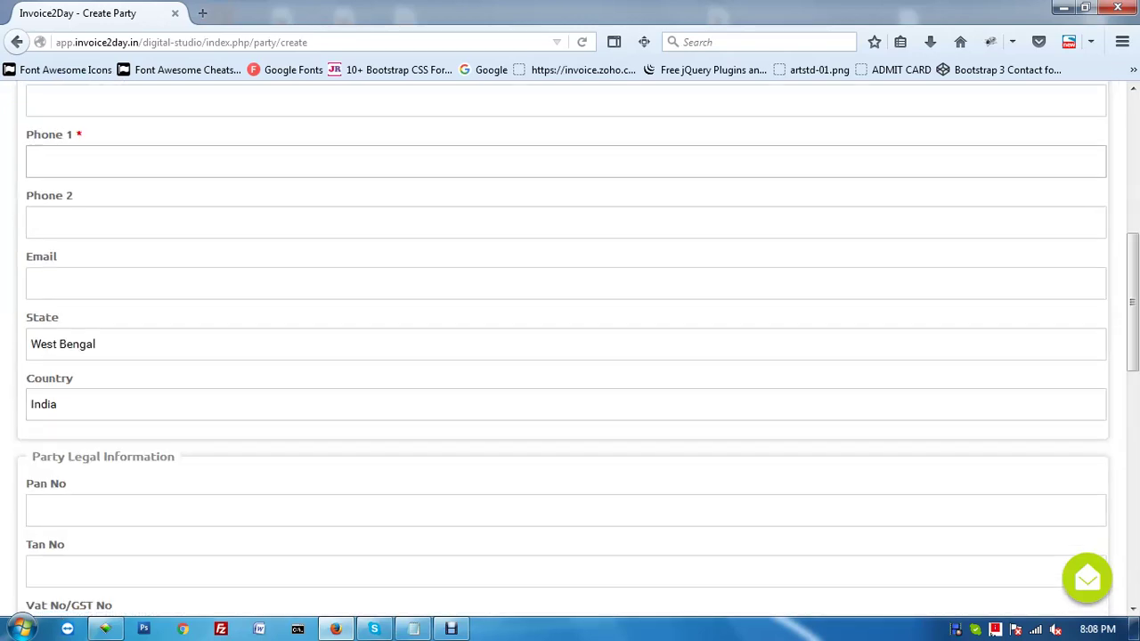
{"action": "left_click", "coordinate": [565, 512]}
{"action": "scroll", "coordinate": [566, 511], "scroll_direction": "down", "scroll_amount": 1}
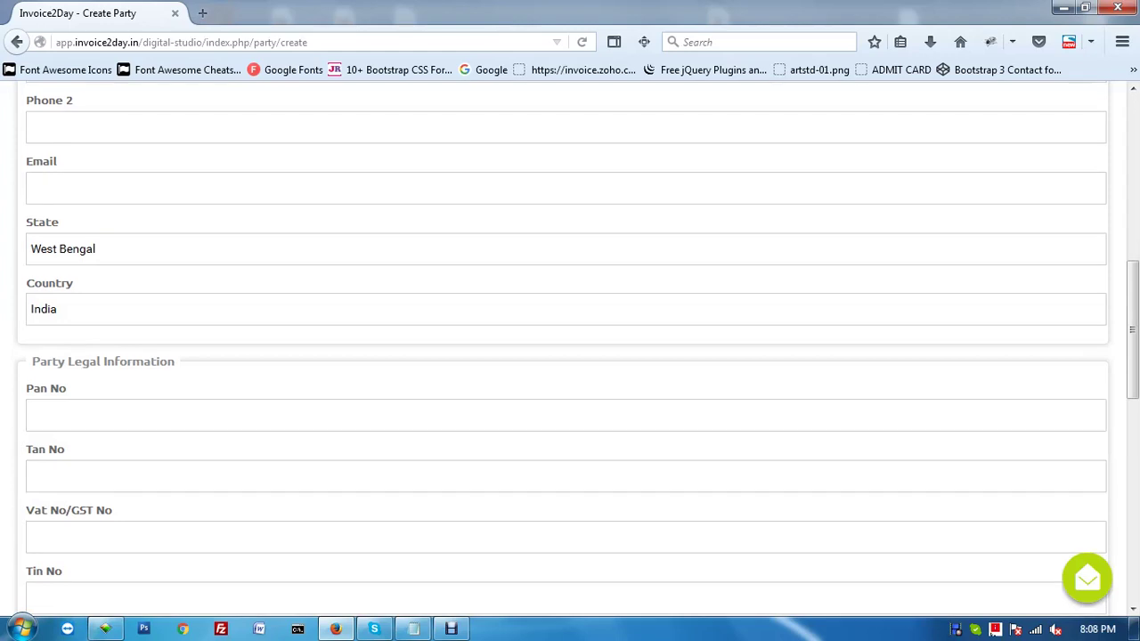
{"action": "left_click", "coordinate": [566, 477]}
{"action": "scroll", "coordinate": [566, 477], "scroll_direction": "down", "scroll_amount": 1}
{"action": "left_click", "coordinate": [566, 443]}
{"action": "scroll", "coordinate": [570, 356], "scroll_direction": "down", "scroll_amount": 4}
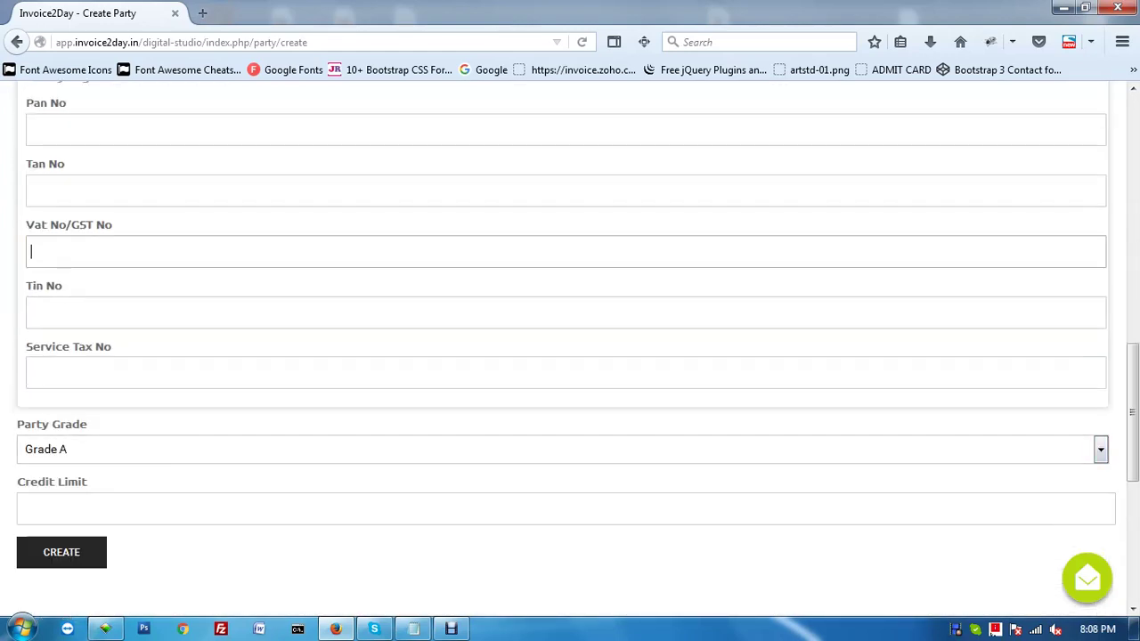
{"action": "scroll", "coordinate": [570, 356], "scroll_direction": "up", "scroll_amount": 10}
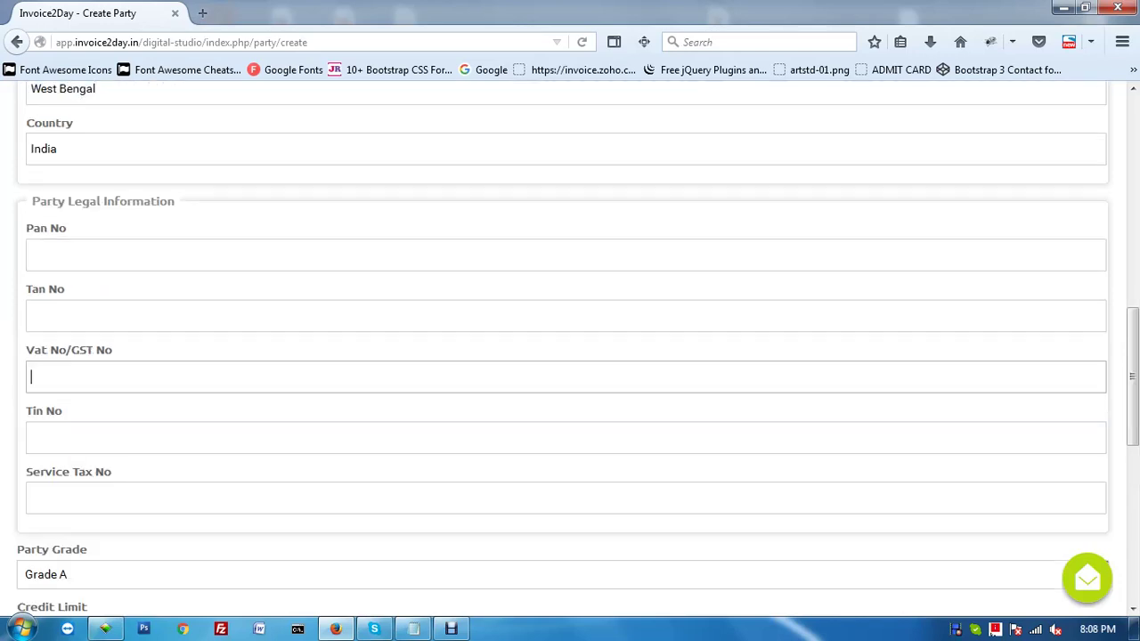
Step: Open the Party List, open the OM COMPUTER record for editing and review its contact, legal information, grade and credit limit fields
{"action": "mouse_move", "coordinate": [269, 177]}
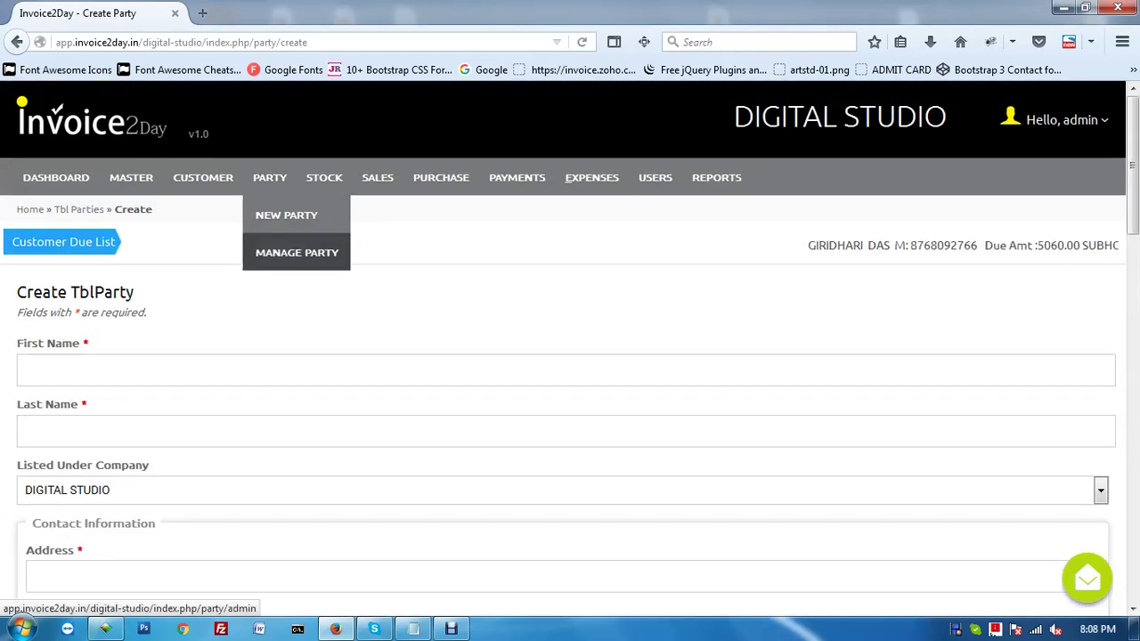
{"action": "left_click", "coordinate": [296, 252]}
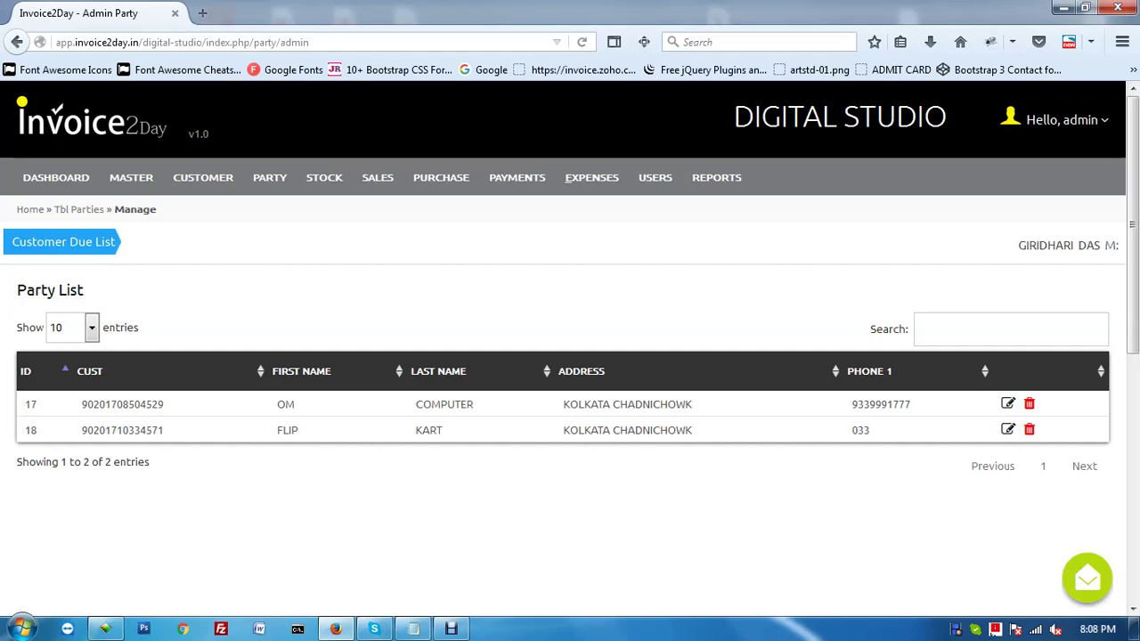
{"action": "left_click", "coordinate": [1007, 403]}
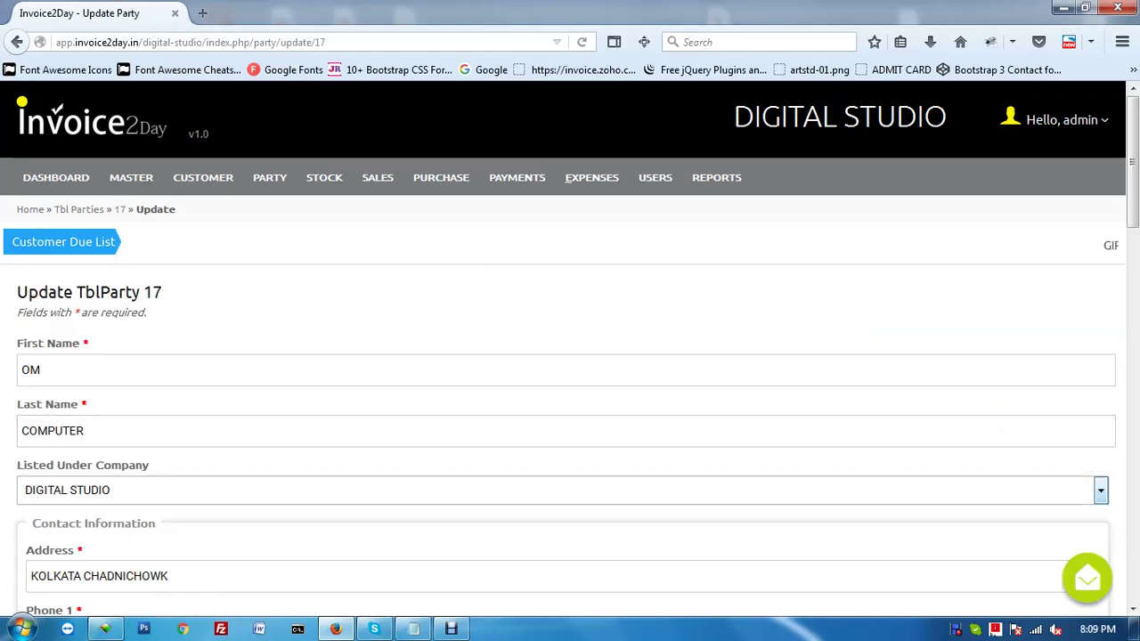
{"action": "scroll", "coordinate": [570, 369], "scroll_direction": "down", "scroll_amount": 3}
{"action": "scroll", "coordinate": [570, 348], "scroll_direction": "down", "scroll_amount": 9}
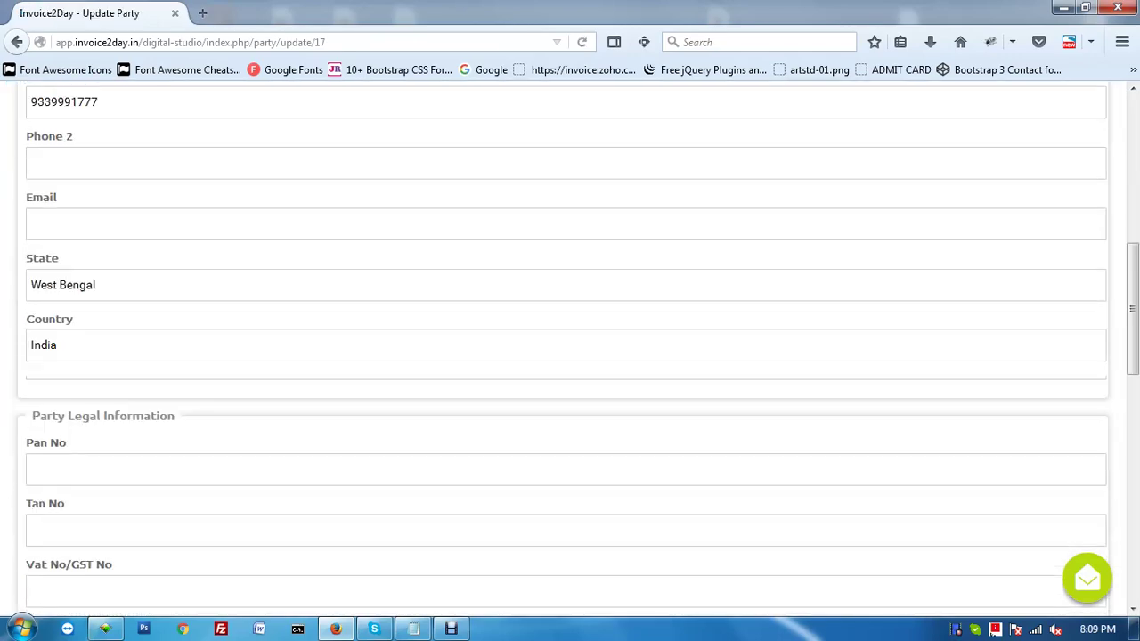
{"action": "scroll", "coordinate": [570, 348], "scroll_direction": "down", "scroll_amount": 3}
{"action": "scroll", "coordinate": [570, 348], "scroll_direction": "up", "scroll_amount": 12}
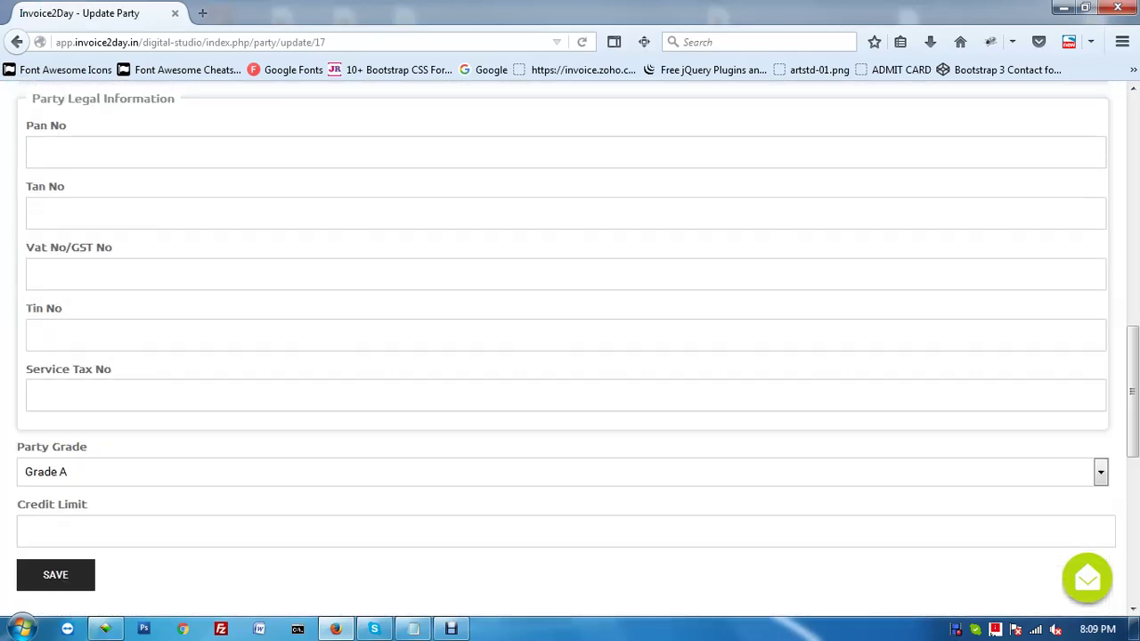
{"action": "scroll", "coordinate": [570, 347], "scroll_direction": "up", "scroll_amount": 3}
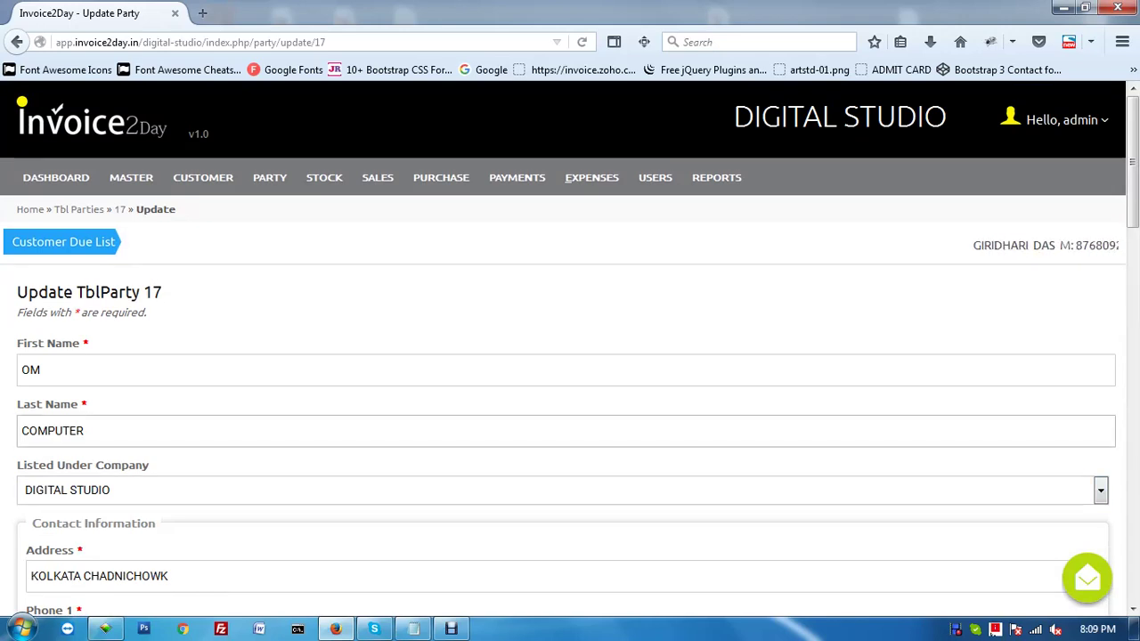
Step: Start a new purchase entry under DIGITAL STUDIO and select OM COMPUTER as the party
{"action": "mouse_move", "coordinate": [377, 177]}
{"action": "mouse_move", "coordinate": [324, 177]}
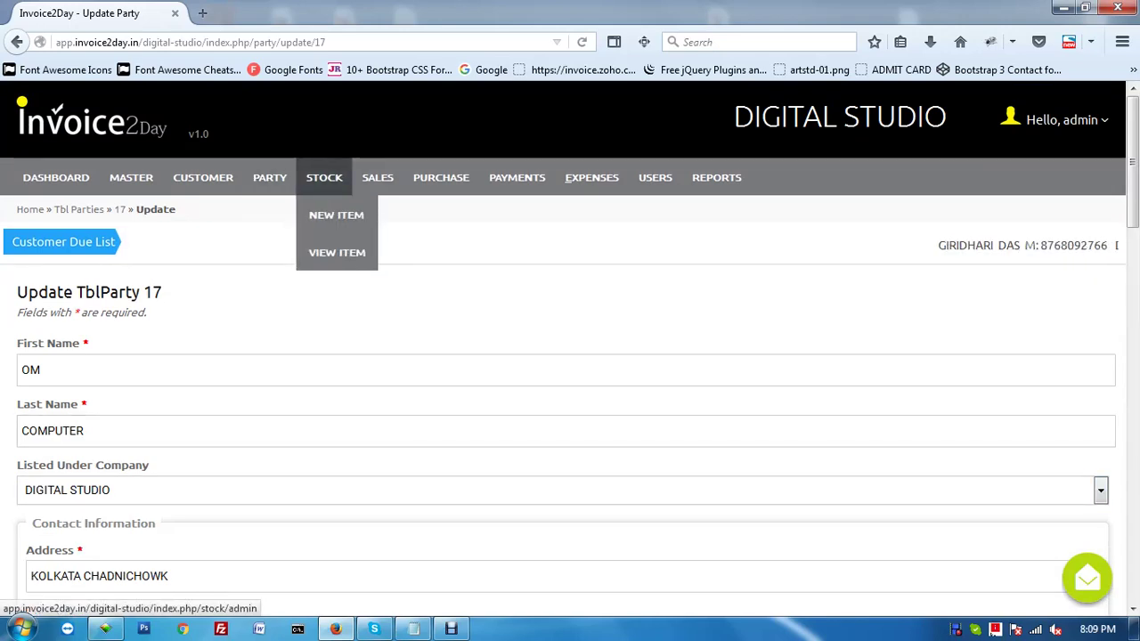
{"action": "left_click", "coordinate": [441, 177]}
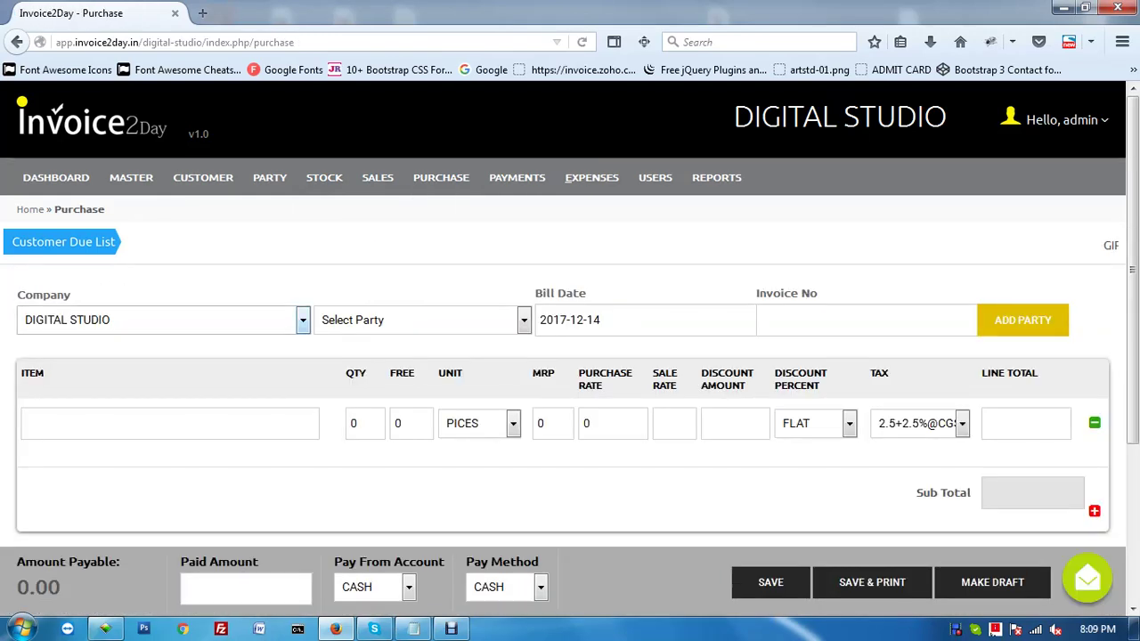
{"action": "left_click", "coordinate": [422, 320]}
{"action": "left_click", "coordinate": [392, 357]}
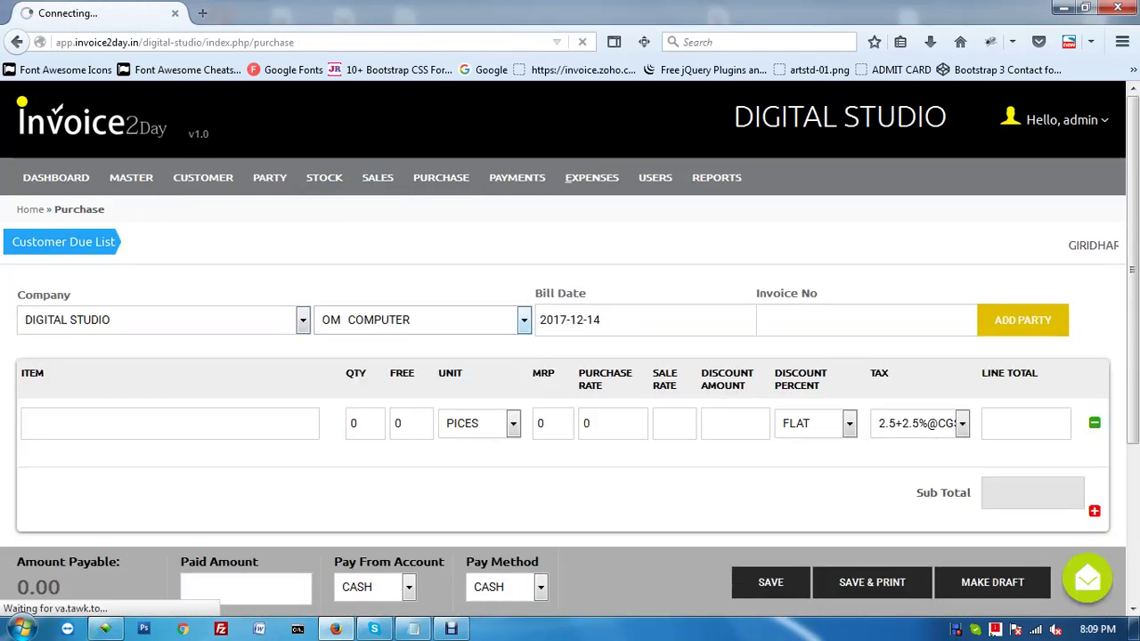
Step: Set the purchase bill date to 2017-12-14 and fill in the invoice number from the remembered entries
{"action": "left_click", "coordinate": [570, 321]}
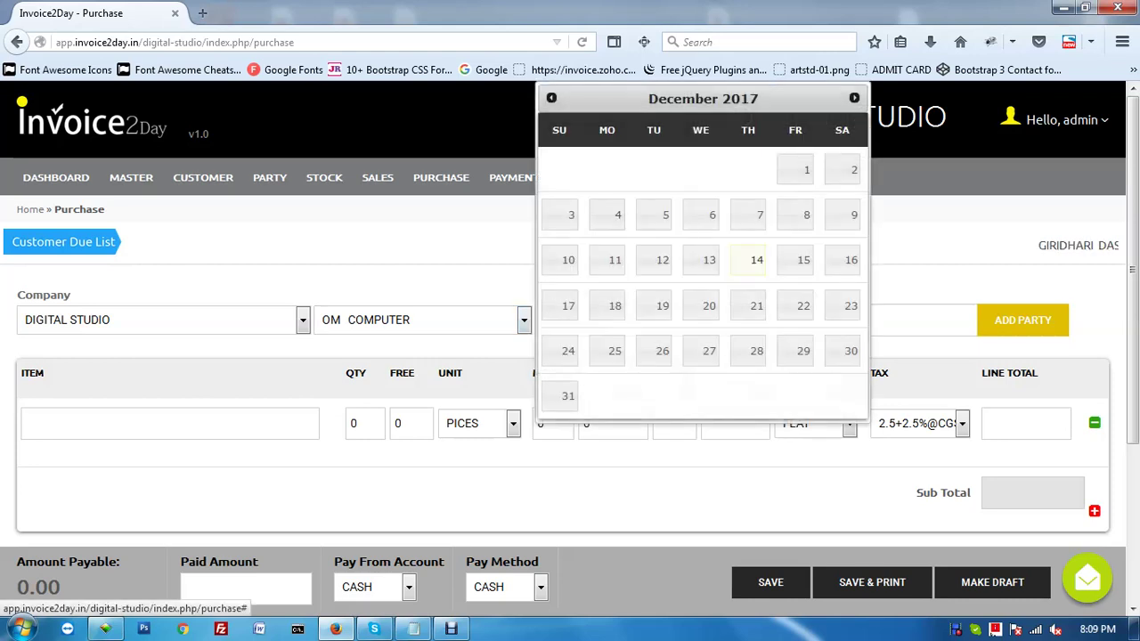
{"action": "left_click", "coordinate": [748, 260]}
{"action": "left_click", "coordinate": [828, 321]}
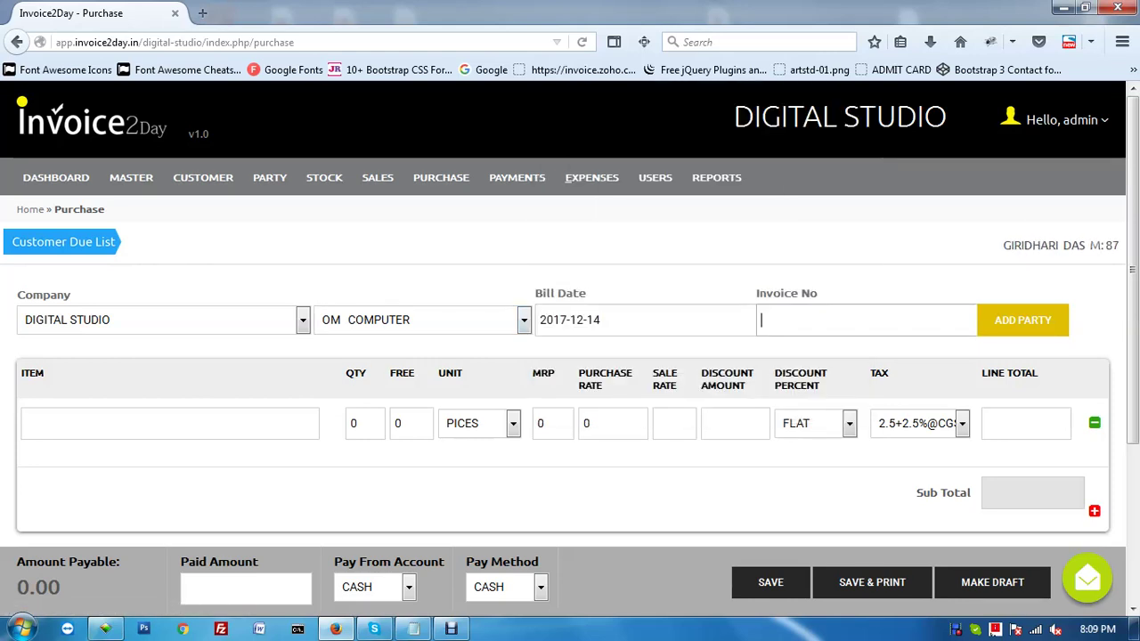
{"action": "left_click", "coordinate": [829, 320]}
{"action": "left_click", "coordinate": [791, 346]}
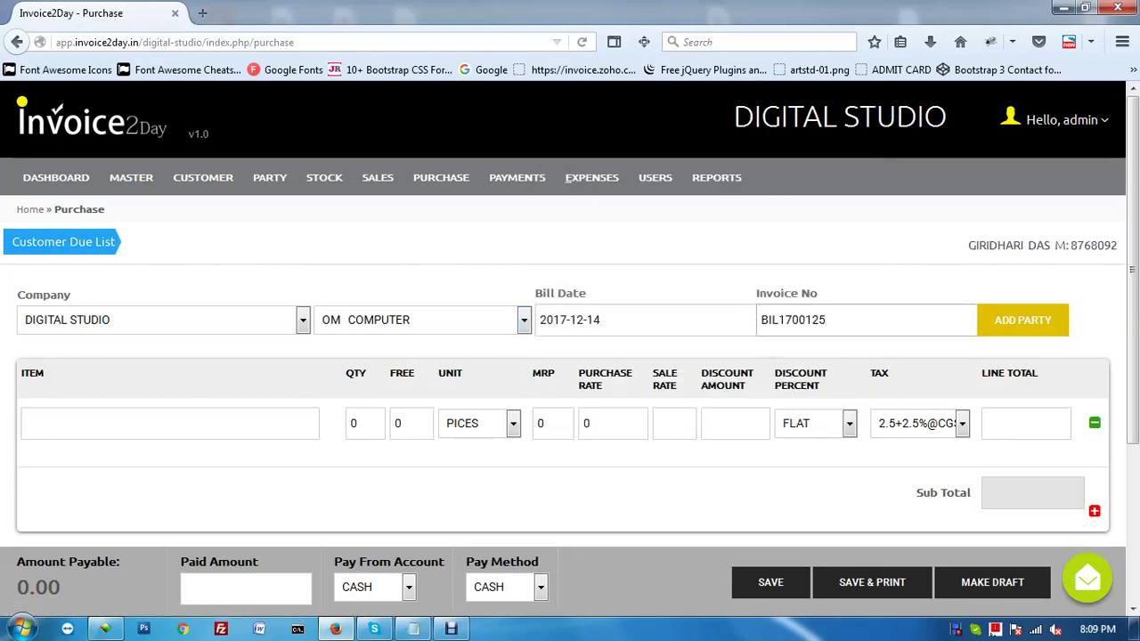
Step: Enter AOC 14.5 LED MONITOR as the first purchase item with quantity 1, MRP 200 and purchase rate 180
{"action": "left_click", "coordinate": [169, 424]}
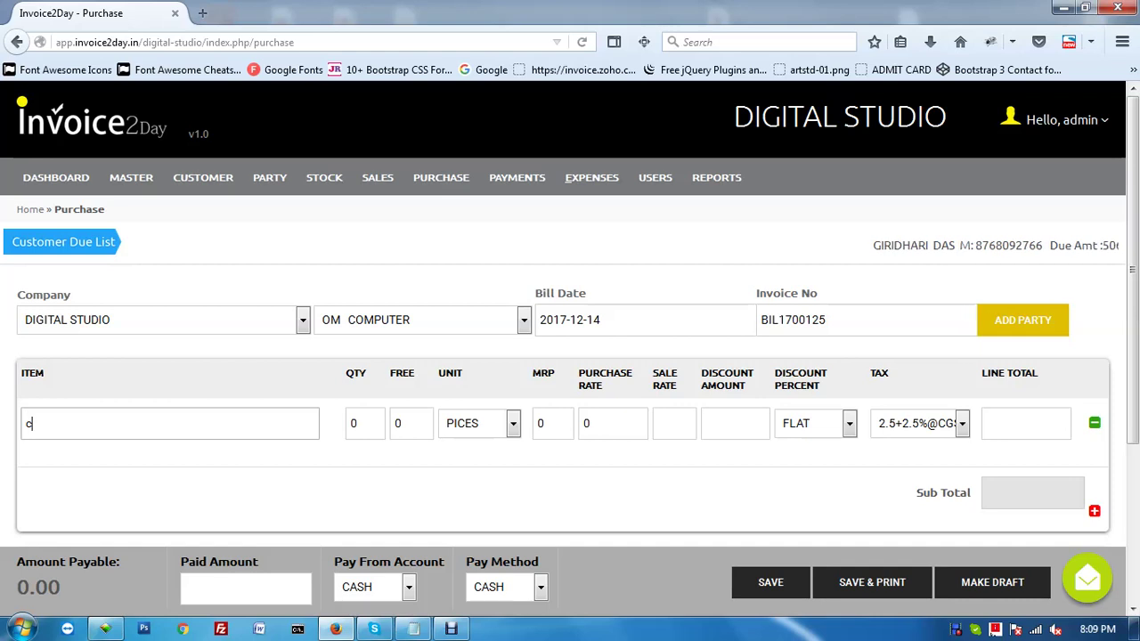
{"action": "type", "text": "d"}
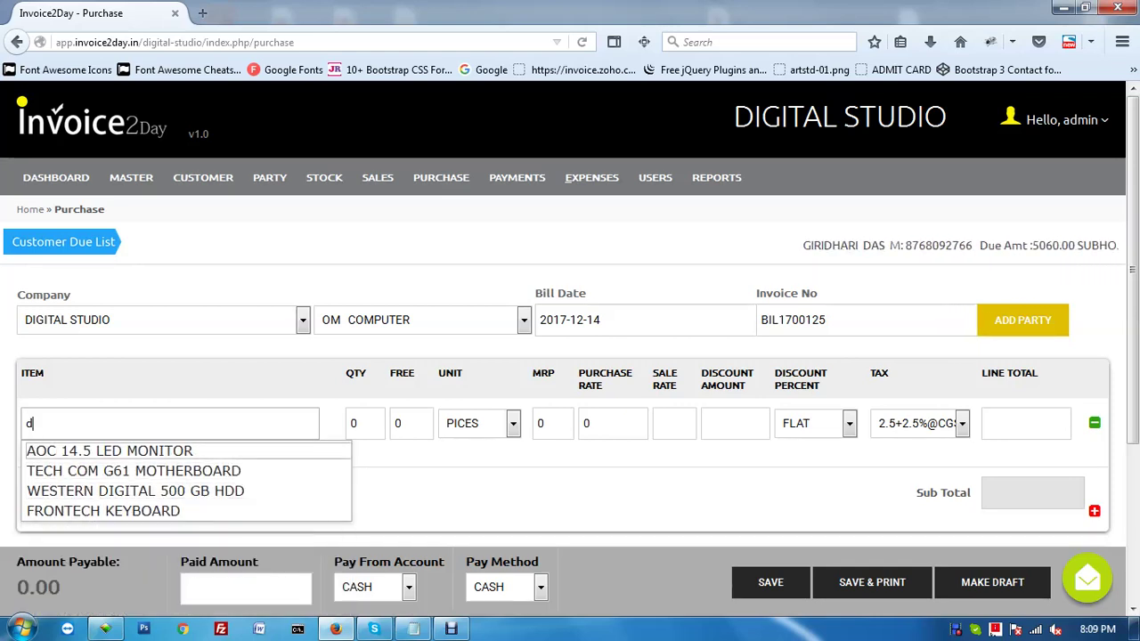
{"action": "key", "text": "Return"}
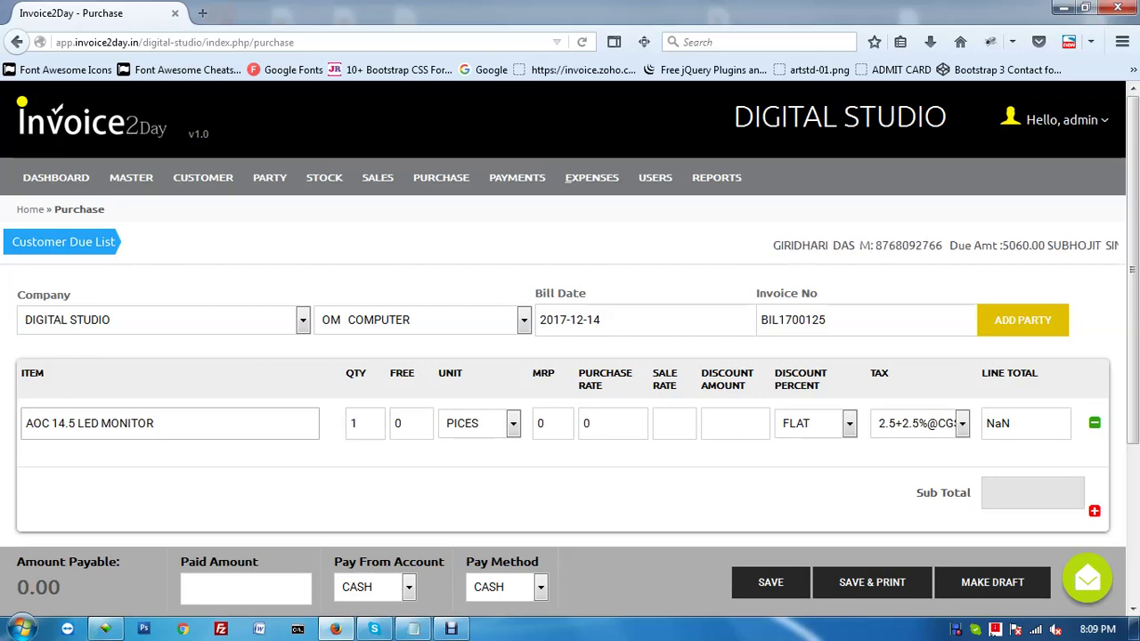
{"action": "key", "text": "Tab"}
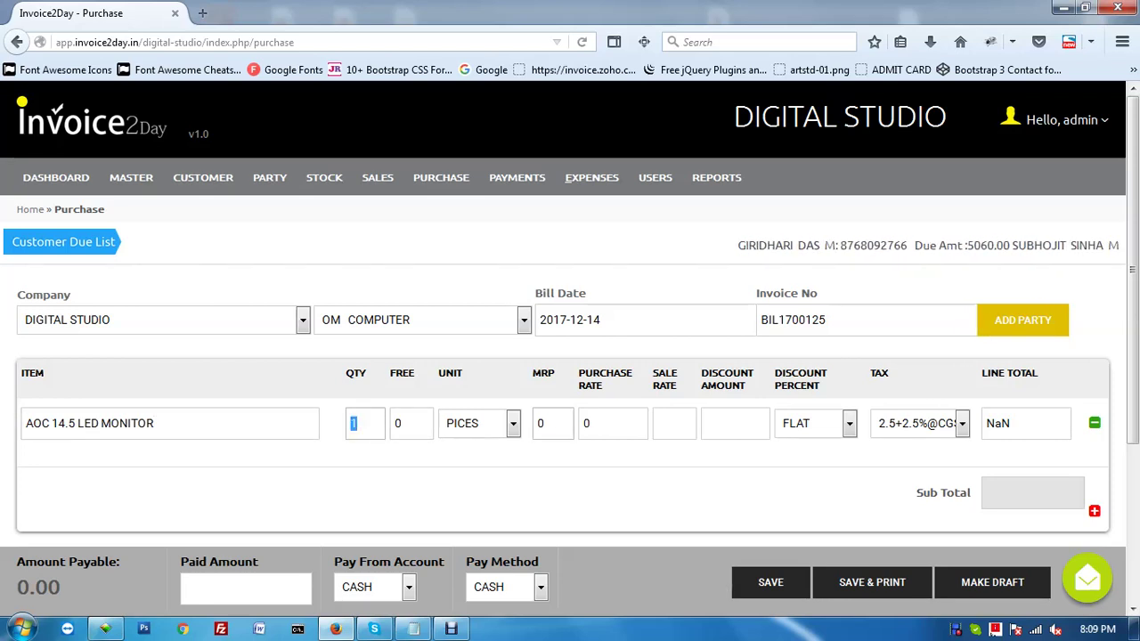
{"action": "type", "text": "200"}
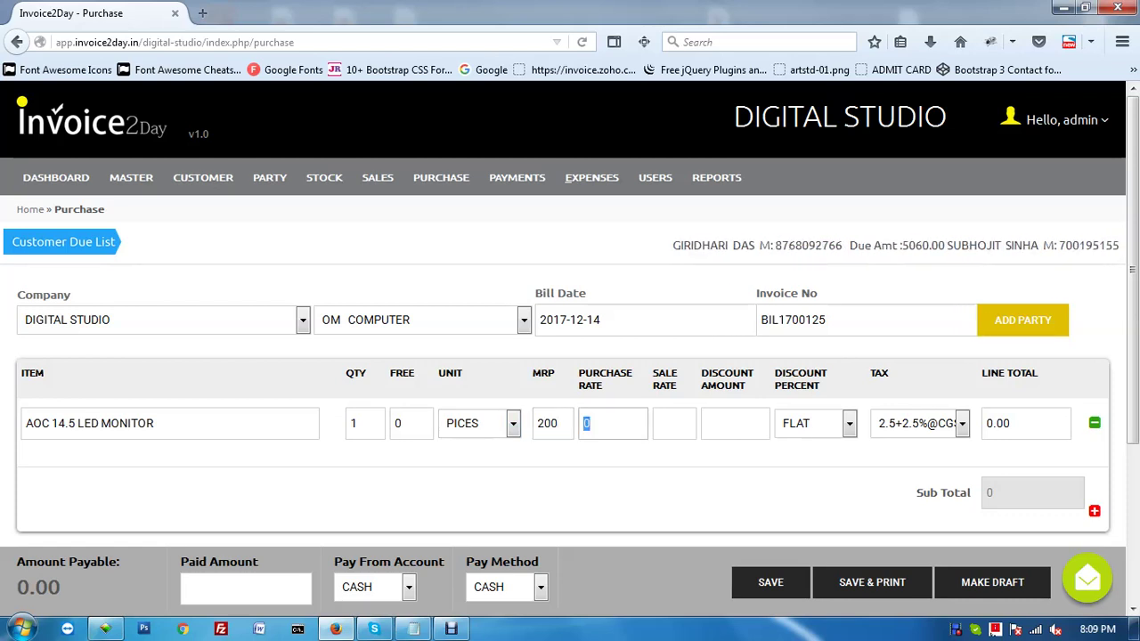
{"action": "type", "text": "180"}
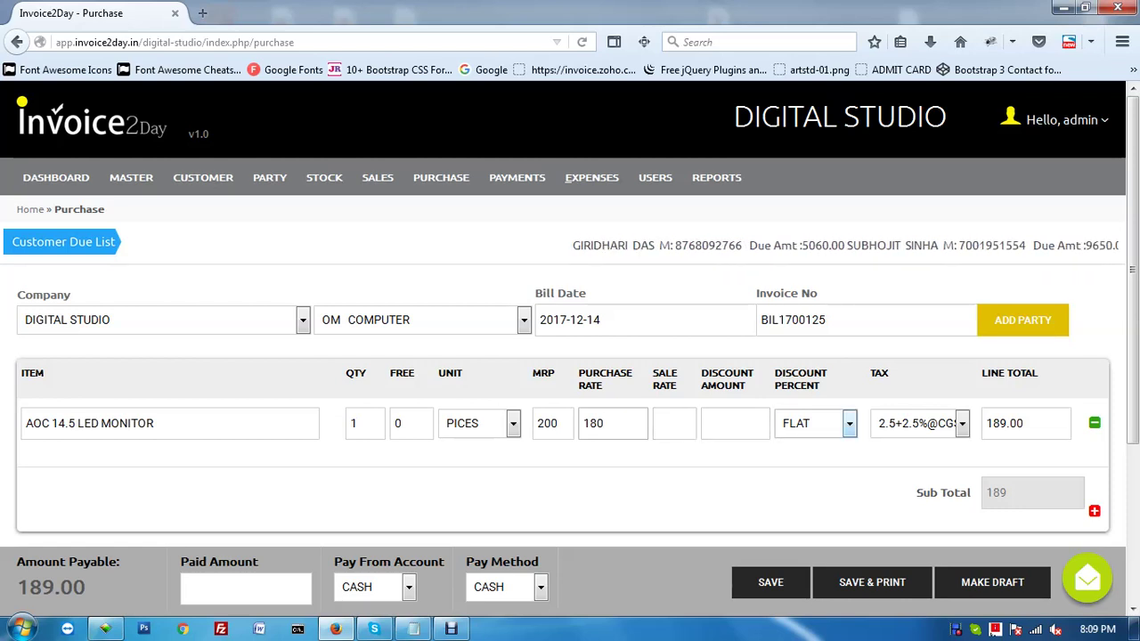
Step: Set the discount type of the AOC 14.5 LED MONITOR line to Percentage
{"action": "left_click", "coordinate": [830, 425]}
{"action": "left_click", "coordinate": [812, 460]}
{"action": "left_click", "coordinate": [849, 424]}
{"action": "left_click", "coordinate": [816, 460]}
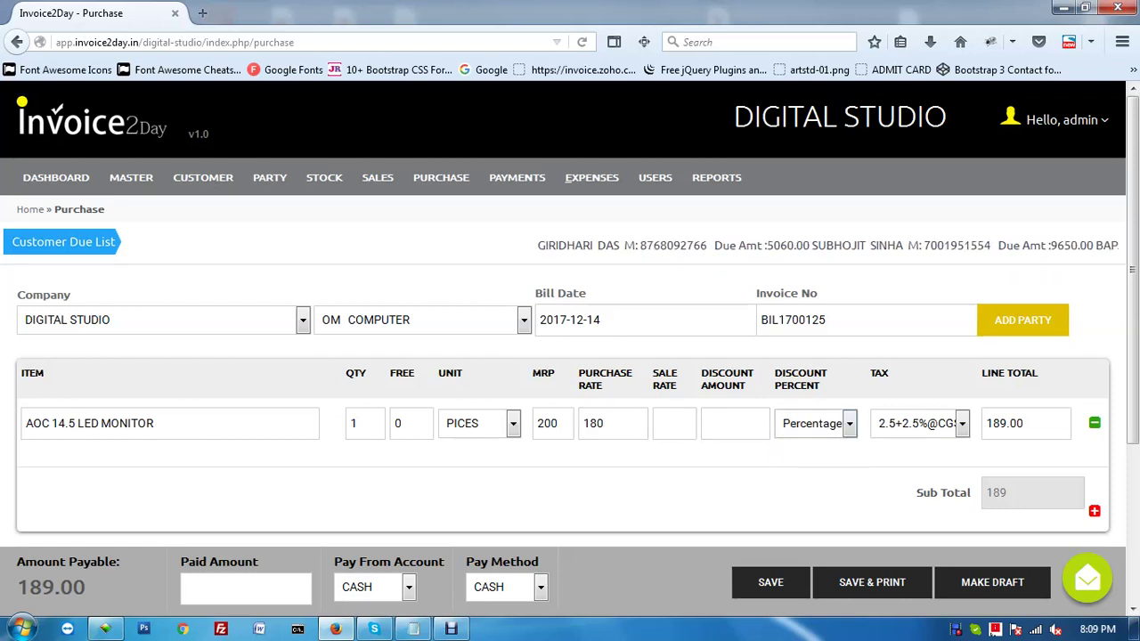
{"action": "left_click", "coordinate": [962, 424]}
{"action": "key", "text": "Down"}
{"action": "key", "text": "Down"}
{"action": "key", "text": "Up"}
{"action": "key", "text": "Up"}
{"action": "key", "text": "Up"}
{"action": "key", "text": "Up"}
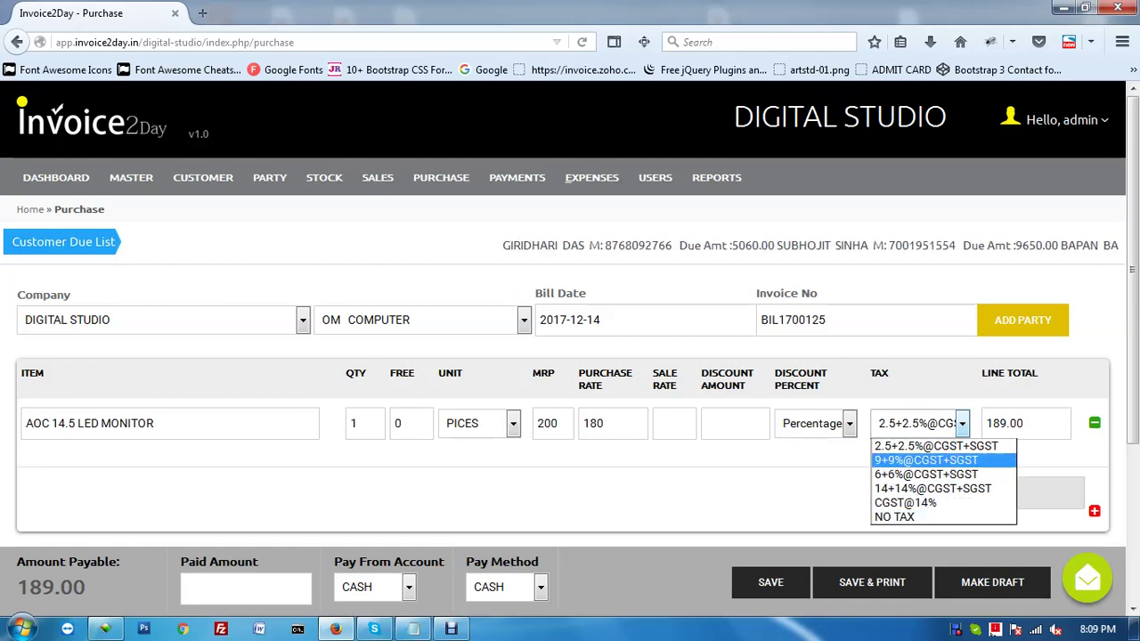
{"action": "key", "text": "Up"}
{"action": "key", "text": "Down"}
{"action": "key", "text": "Down"}
{"action": "key", "text": "Down"}
{"action": "key", "text": "Down"}
{"action": "key", "text": "Up"}
{"action": "key", "text": "Up"}
{"action": "key", "text": "Up"}
{"action": "key", "text": "Up"}
{"action": "key", "text": "Tab"}
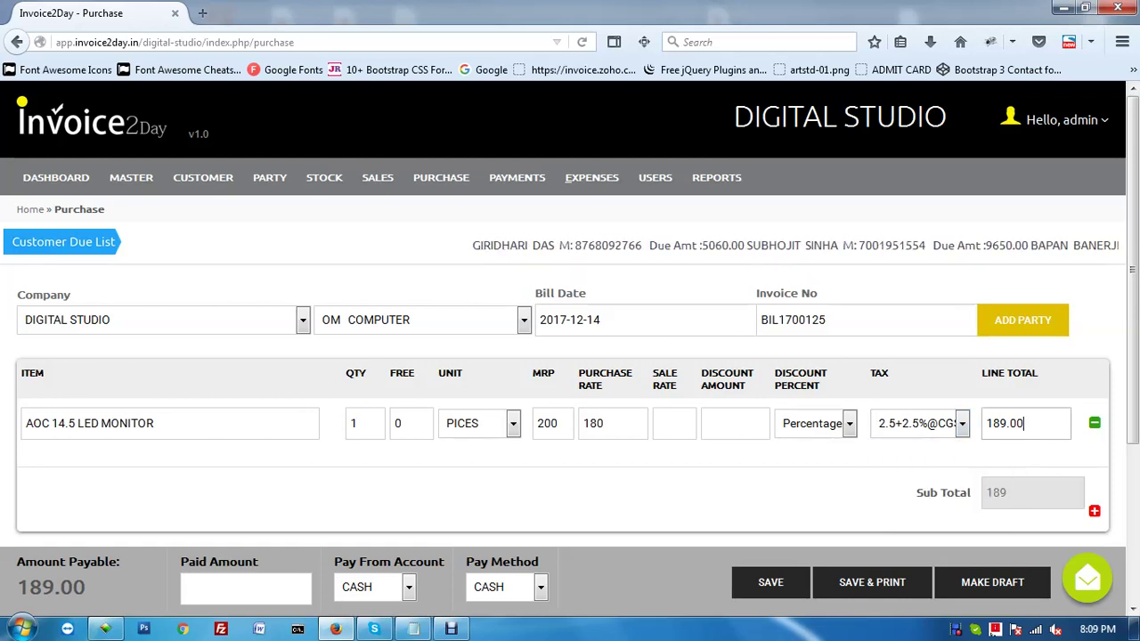
Step: Add a second item row to the purchase, remove it and add an empty row again
{"action": "key", "text": "Tab"}
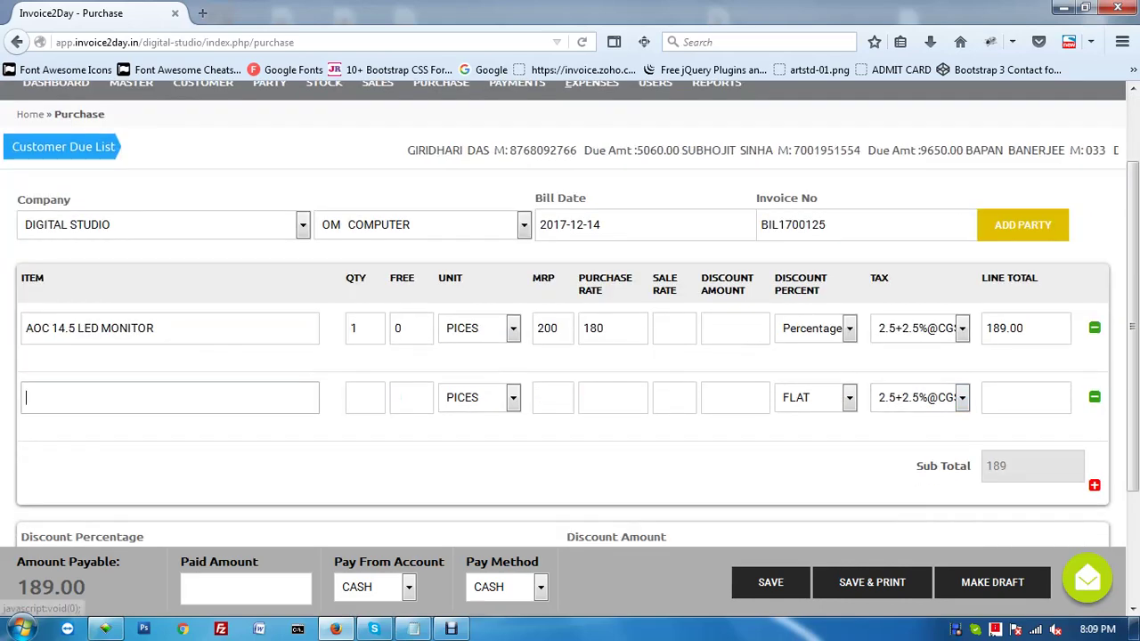
{"action": "left_click", "coordinate": [1095, 397]}
{"action": "left_click", "coordinate": [1095, 416]}
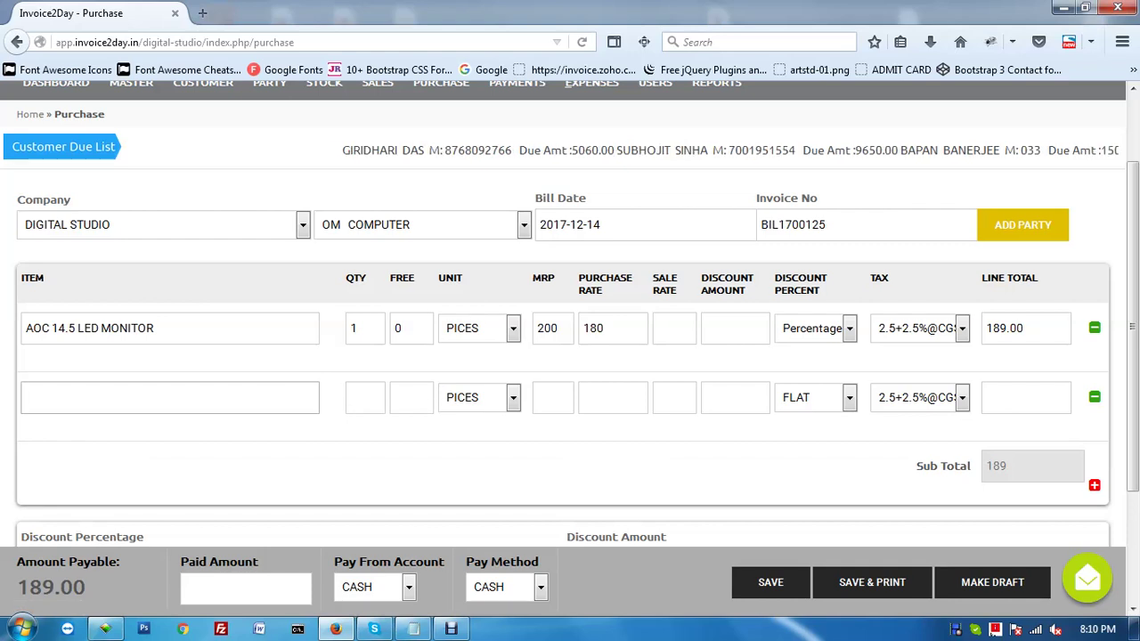
Step: Look up the stock items in the second row and choose IBAL 4 PORT USB HUM
{"action": "type", "text": "f"}
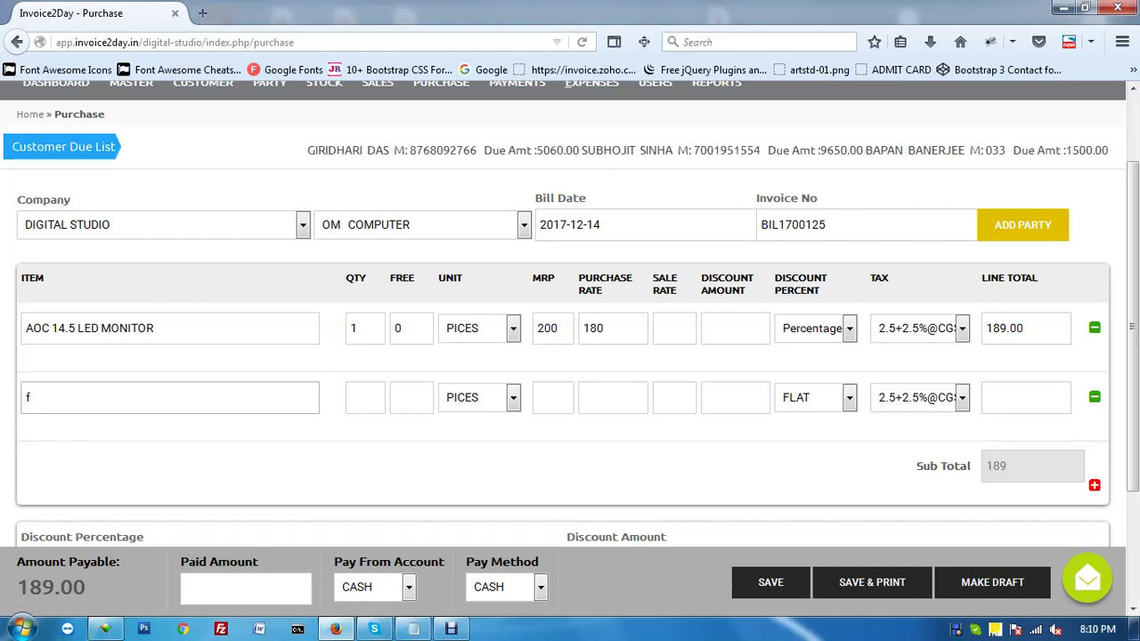
{"action": "key", "text": "BackSpace"}
{"action": "type", "text": "v"}
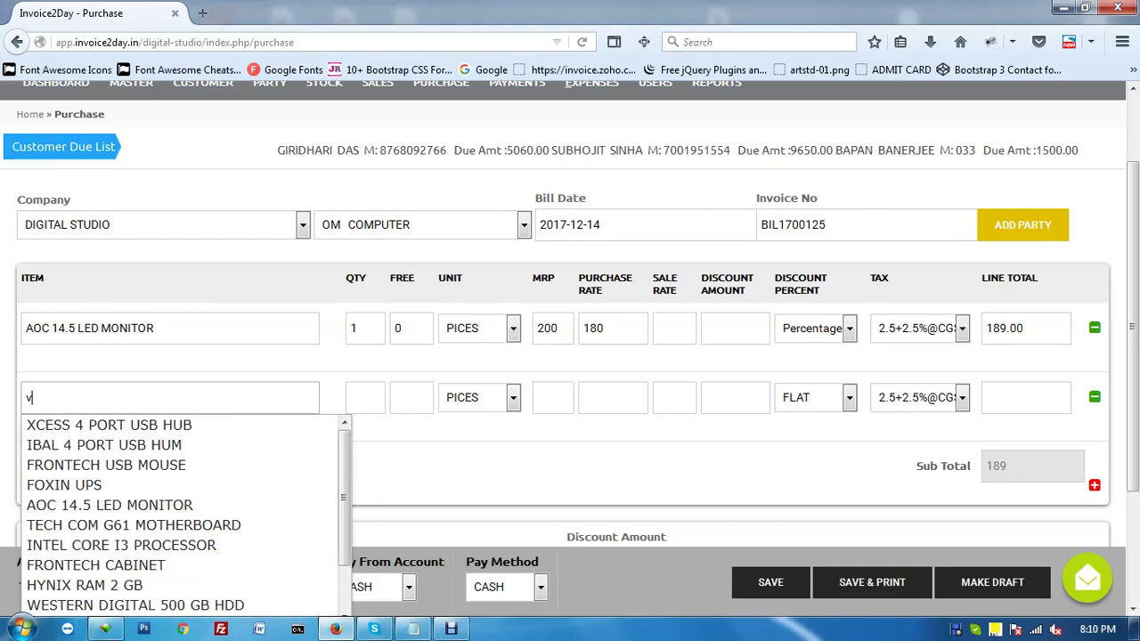
{"action": "key", "text": "BackSpace"}
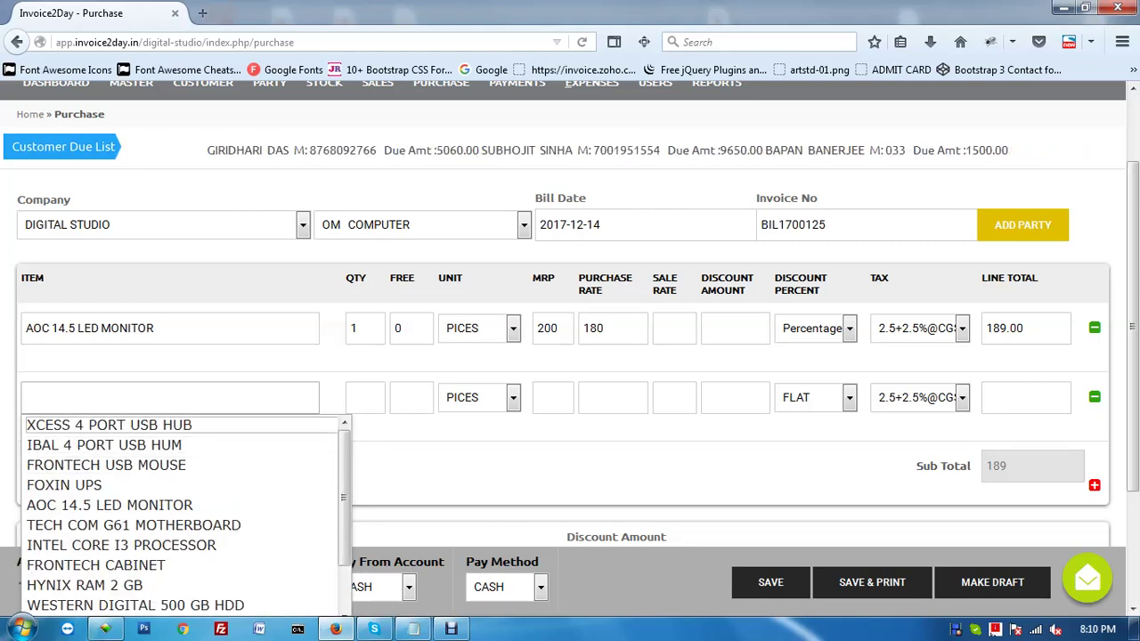
{"action": "key", "text": "Return"}
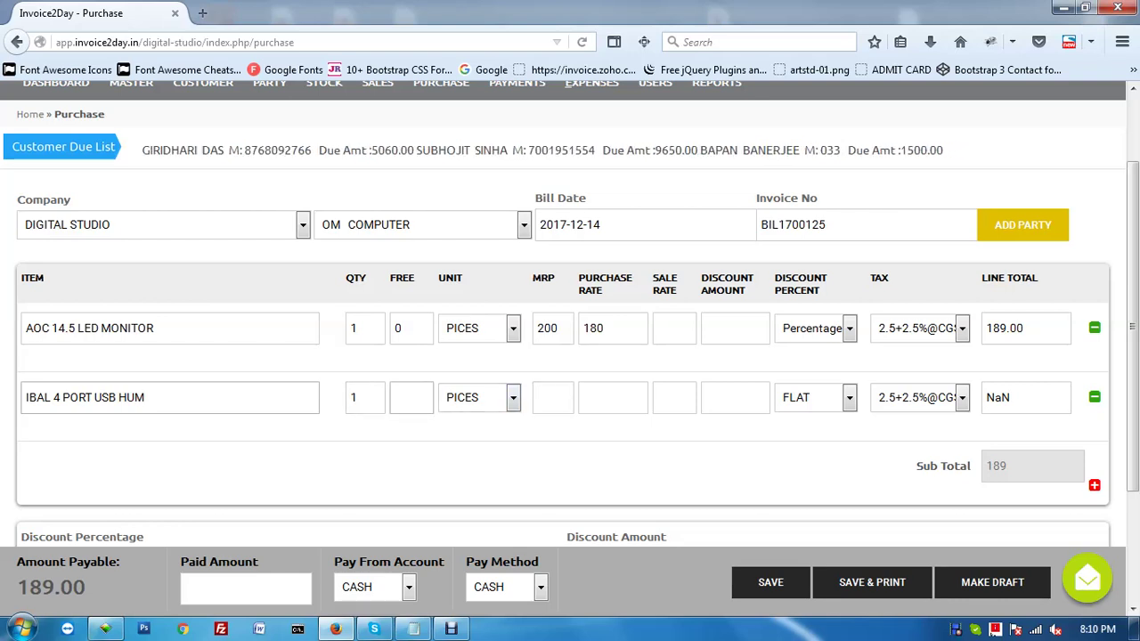
Step: Give the IBAL 4 PORT USB HUM line quantity 1, free quantity 0, MRP 400 and purchase rate 360
{"action": "key", "text": "Tab"}
{"action": "key", "text": "Tab"}
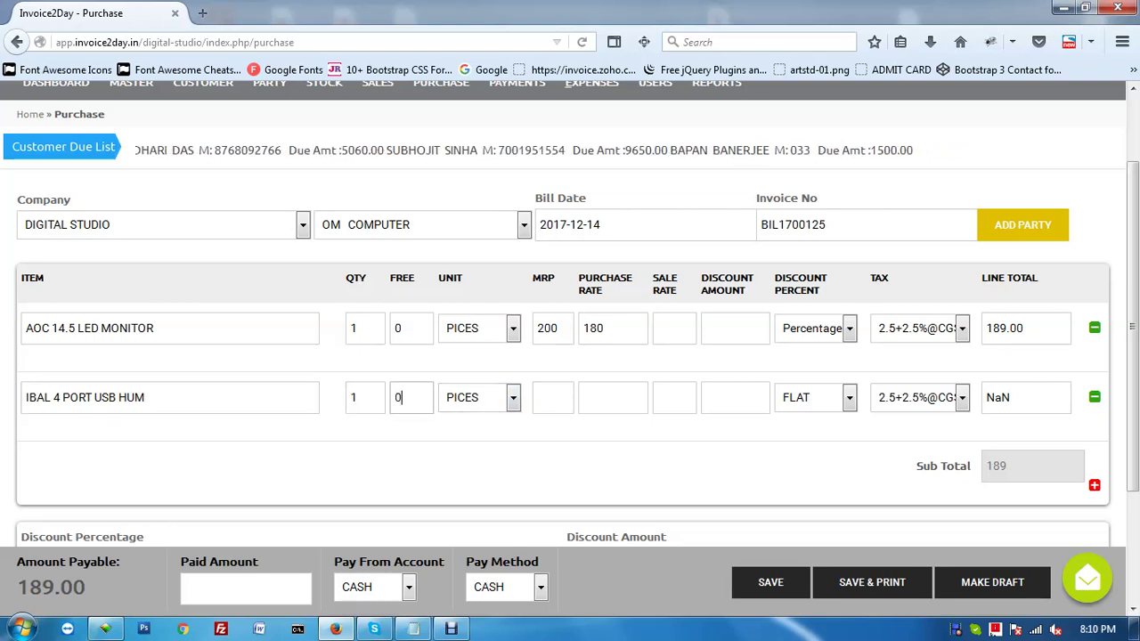
{"action": "type", "text": "4"}
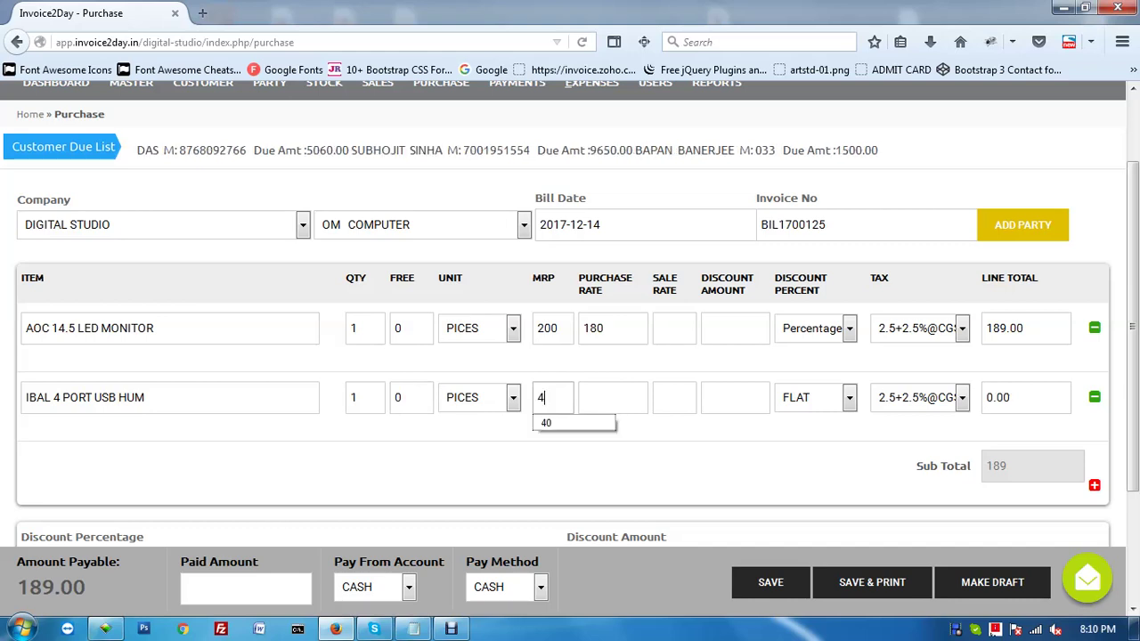
{"action": "type", "text": "00"}
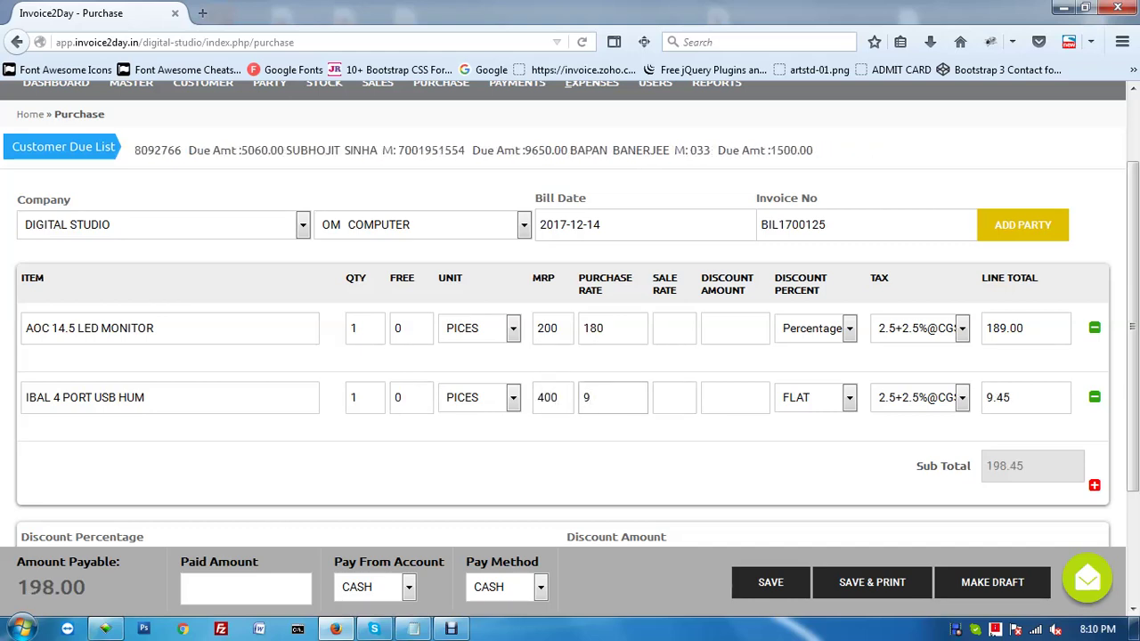
{"action": "type", "text": "360"}
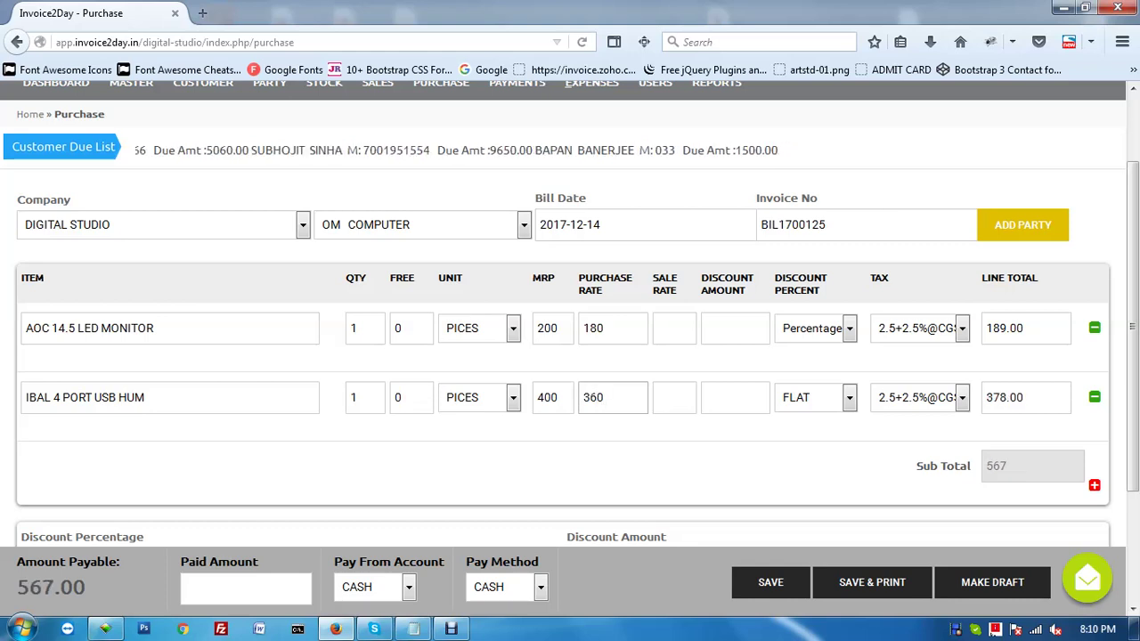
{"action": "left_click", "coordinate": [849, 397]}
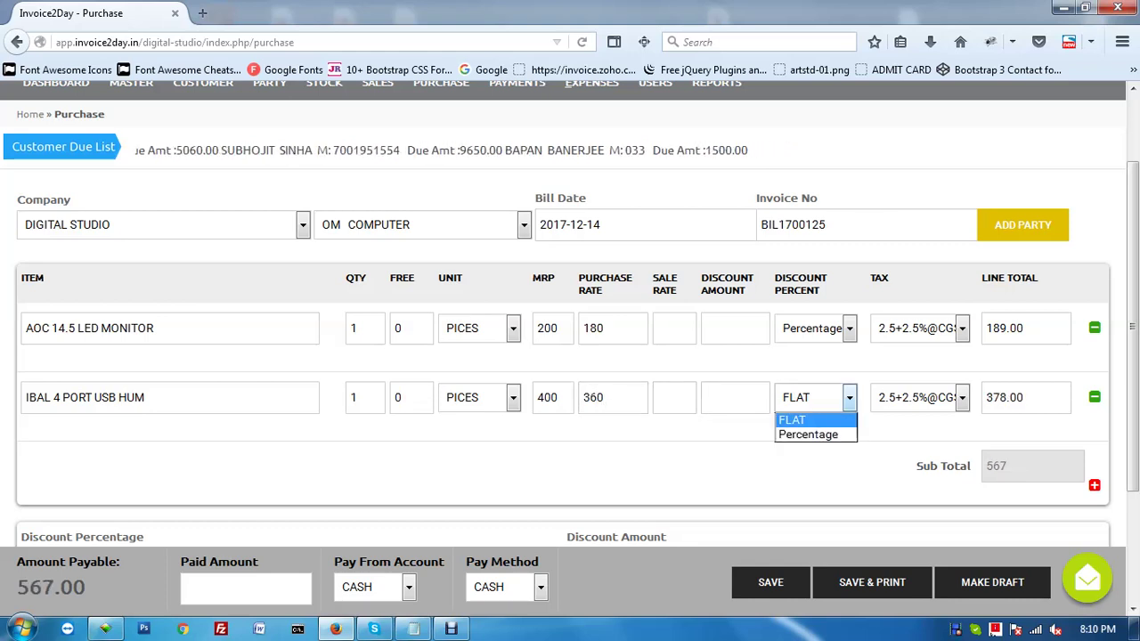
{"action": "left_click", "coordinate": [807, 435]}
{"action": "left_click", "coordinate": [962, 397]}
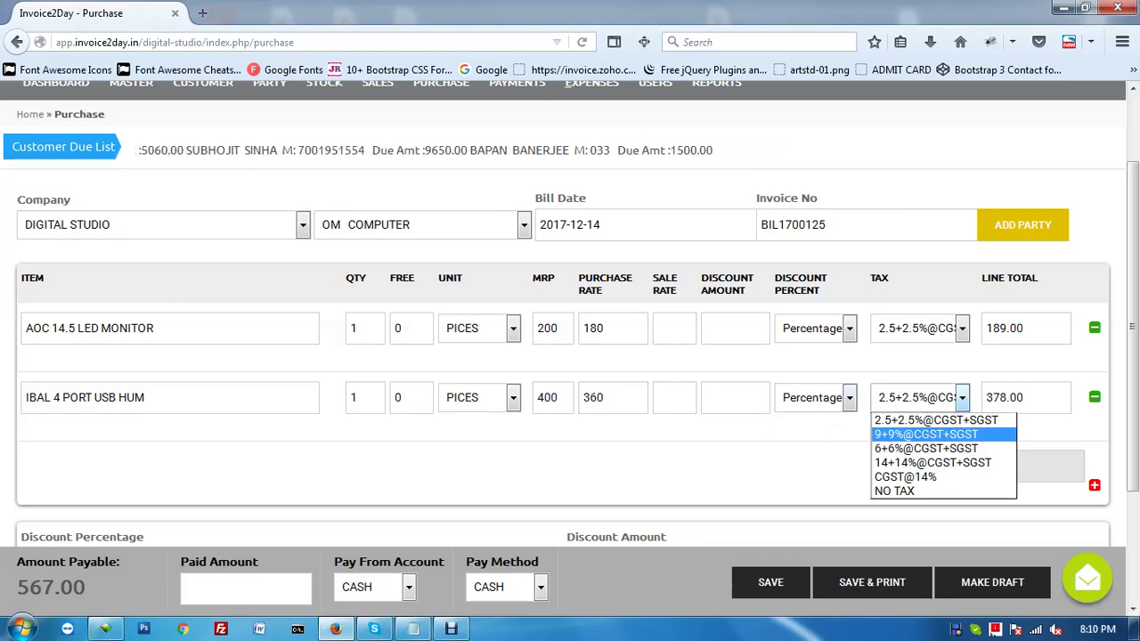
{"action": "left_click", "coordinate": [917, 433]}
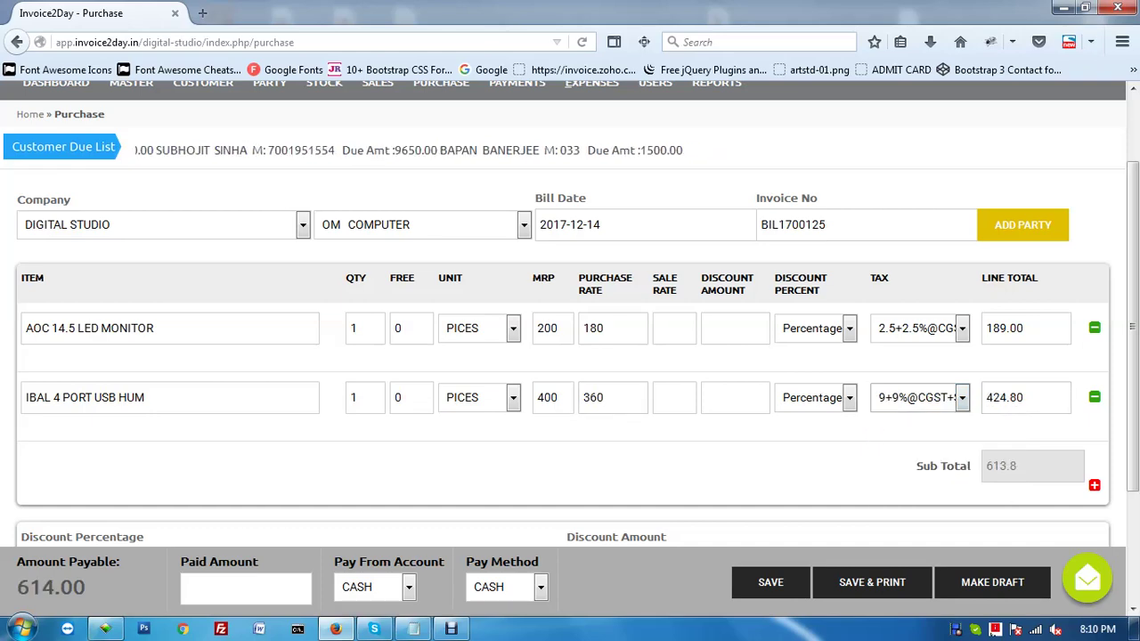
Step: Review the purchase's discount, transport charge and tax fields and highlight the Amount Payable figure
{"action": "scroll", "coordinate": [570, 311], "scroll_direction": "down", "scroll_amount": 3}
{"action": "left_click_drag", "start_coordinate": [87, 589], "coordinate": [16, 563]}
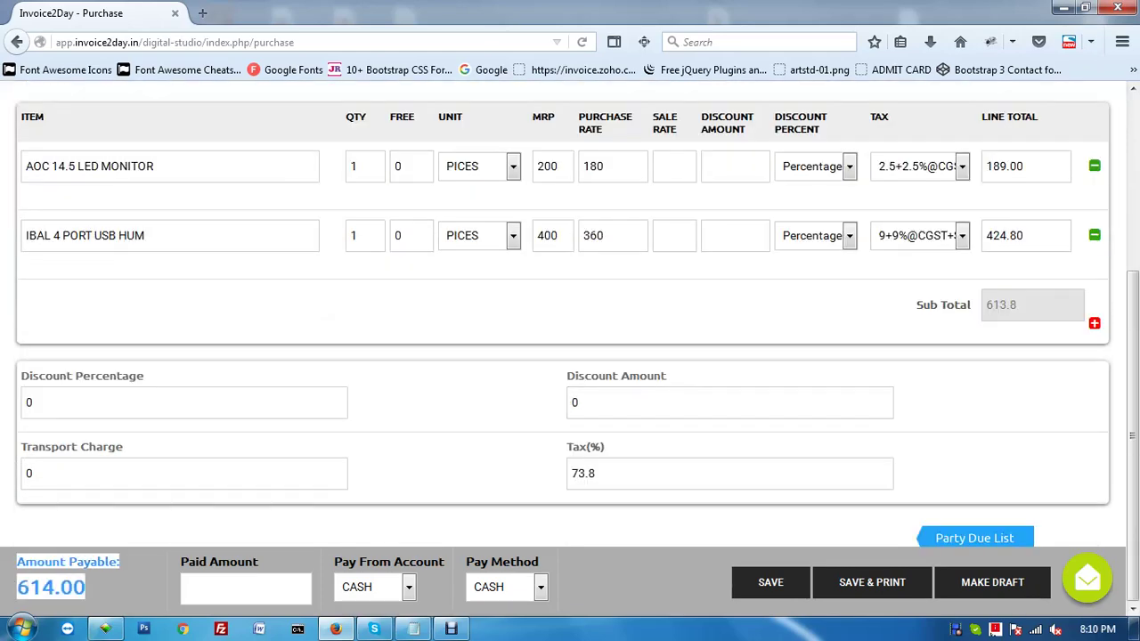
Step: Highlight the purchase's Paid Amount field and set its pay-from account to CASH
{"action": "left_click", "coordinate": [125, 587]}
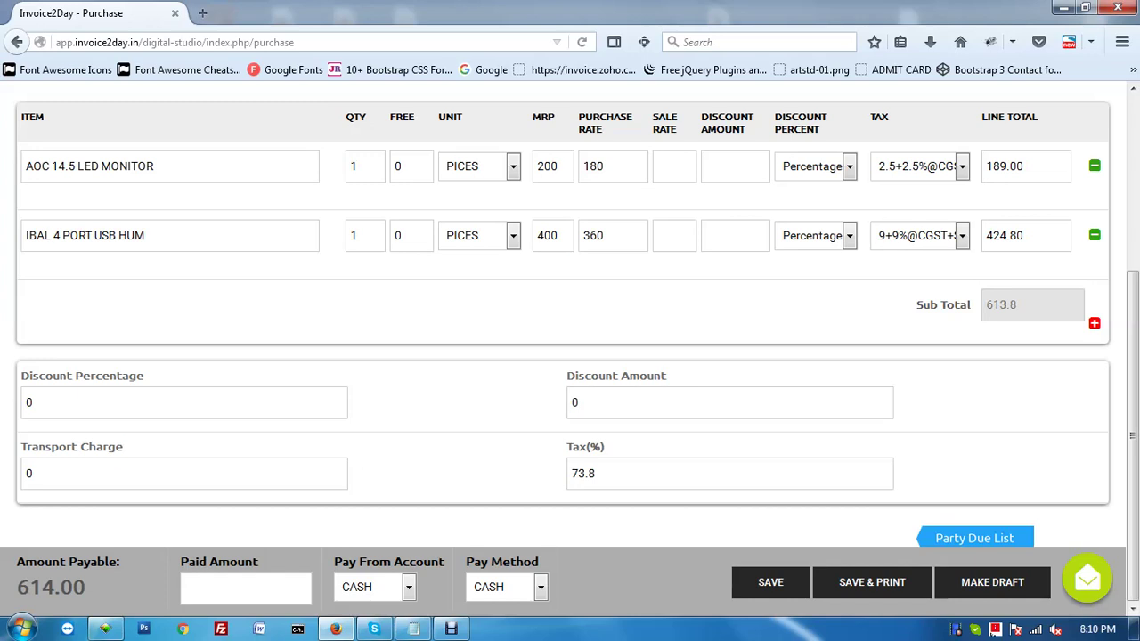
{"action": "left_click_drag", "start_coordinate": [316, 590], "coordinate": [180, 562]}
{"action": "left_click", "coordinate": [246, 589]}
{"action": "left_click", "coordinate": [407, 588]}
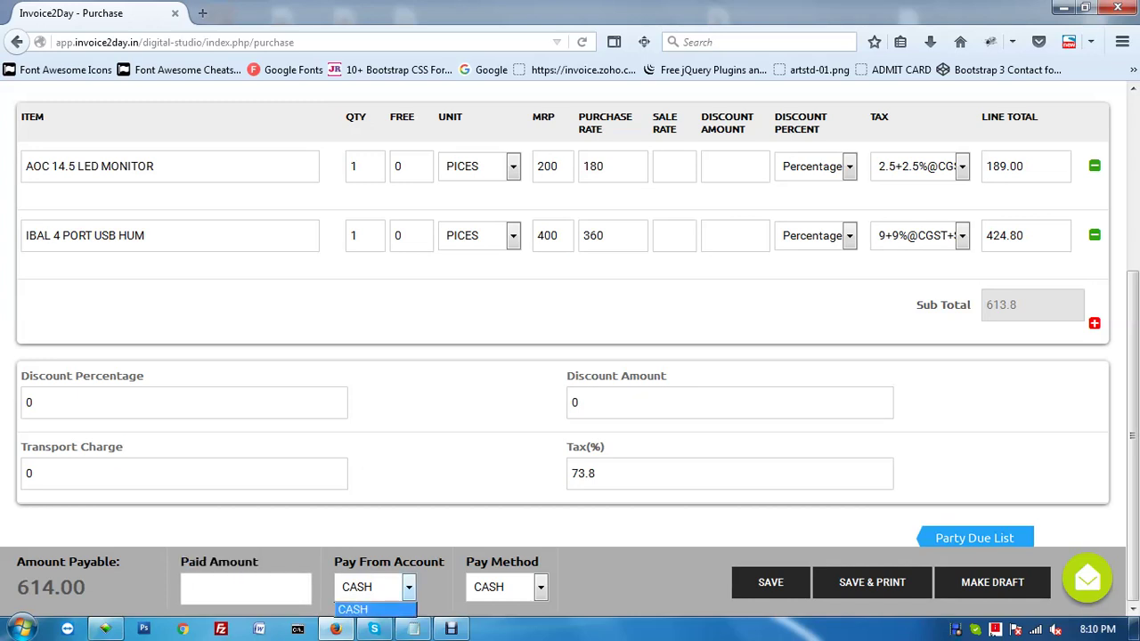
{"action": "left_click", "coordinate": [353, 609]}
Step: Set the purchase's payment method to CHEQUE and select the Pay Method Details field
{"action": "left_click", "coordinate": [540, 587]}
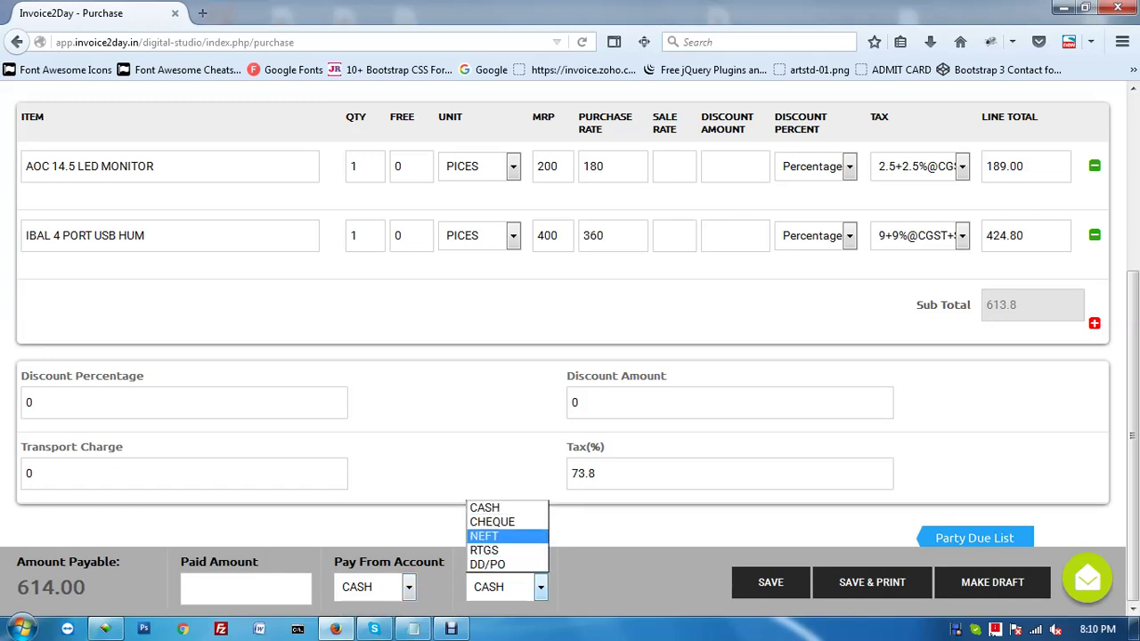
{"action": "key", "text": "Return"}
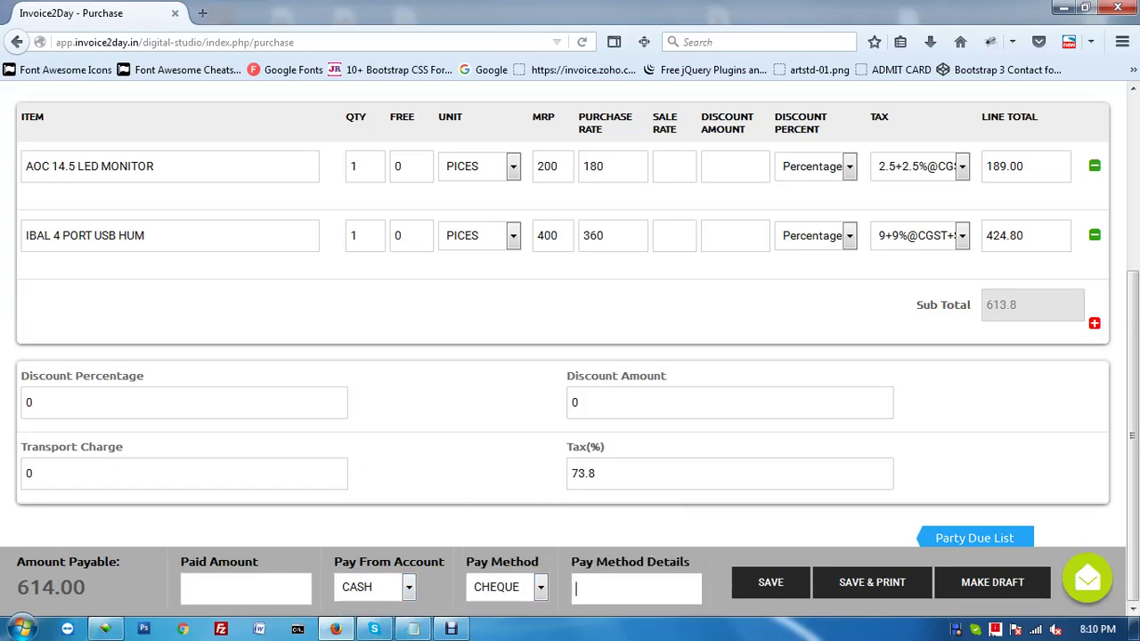
{"action": "left_click_drag", "start_coordinate": [569, 560], "coordinate": [684, 562]}
{"action": "left_click", "coordinate": [636, 588]}
Step: Leave the purchase entry form and open the Purchase Register
{"action": "scroll", "coordinate": [570, 314], "scroll_direction": "up", "scroll_amount": 4}
{"action": "mouse_move", "coordinate": [269, 178]}
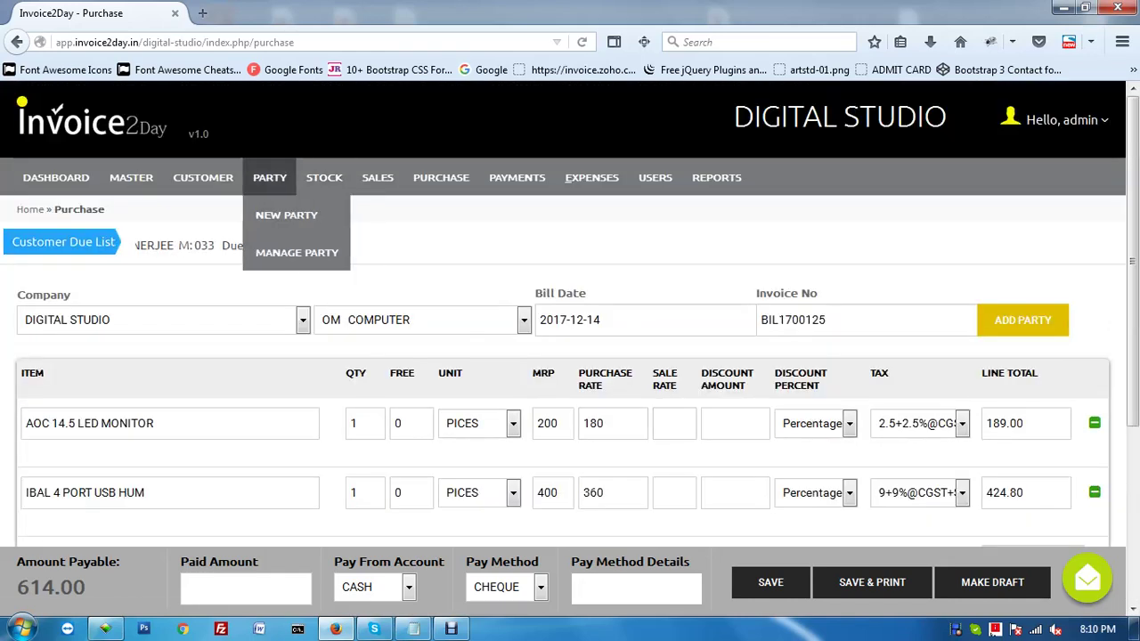
{"action": "mouse_move", "coordinate": [377, 177]}
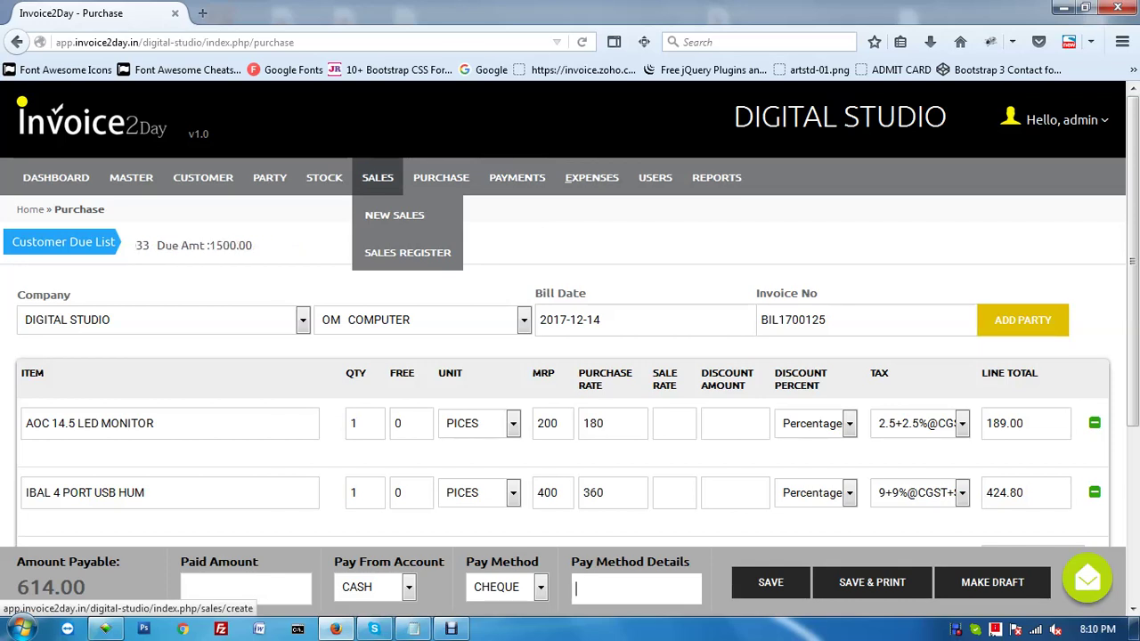
{"action": "mouse_move", "coordinate": [440, 177]}
{"action": "left_click", "coordinate": [471, 252]}
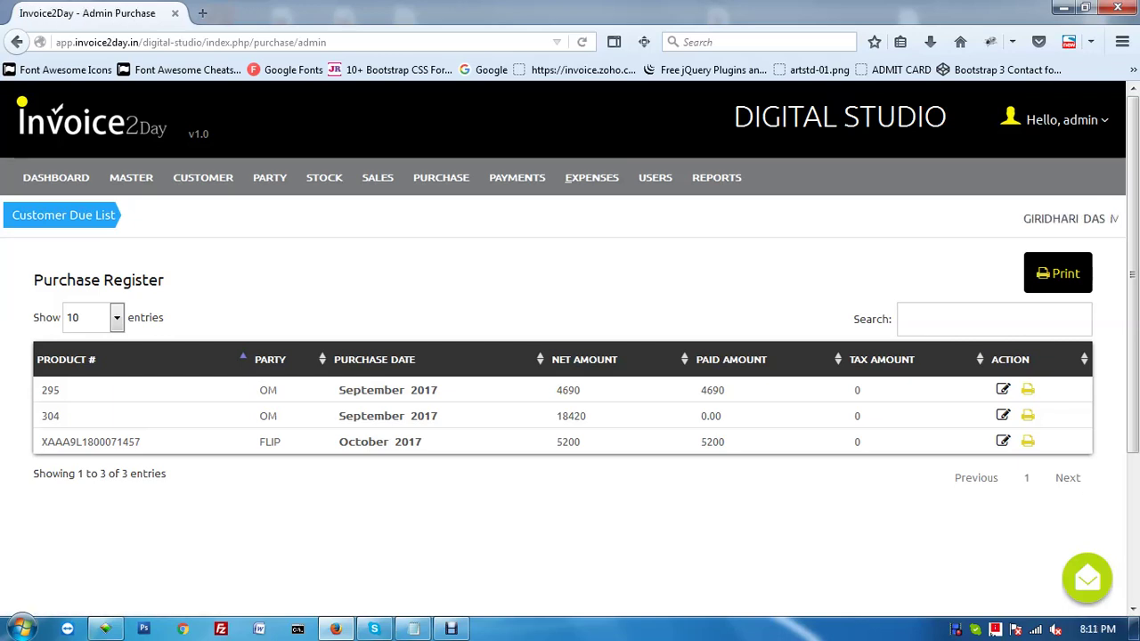
Step: Open the first registered purchase in its update form to examine it, and return to the Purchase Register
{"action": "left_click", "coordinate": [1002, 389]}
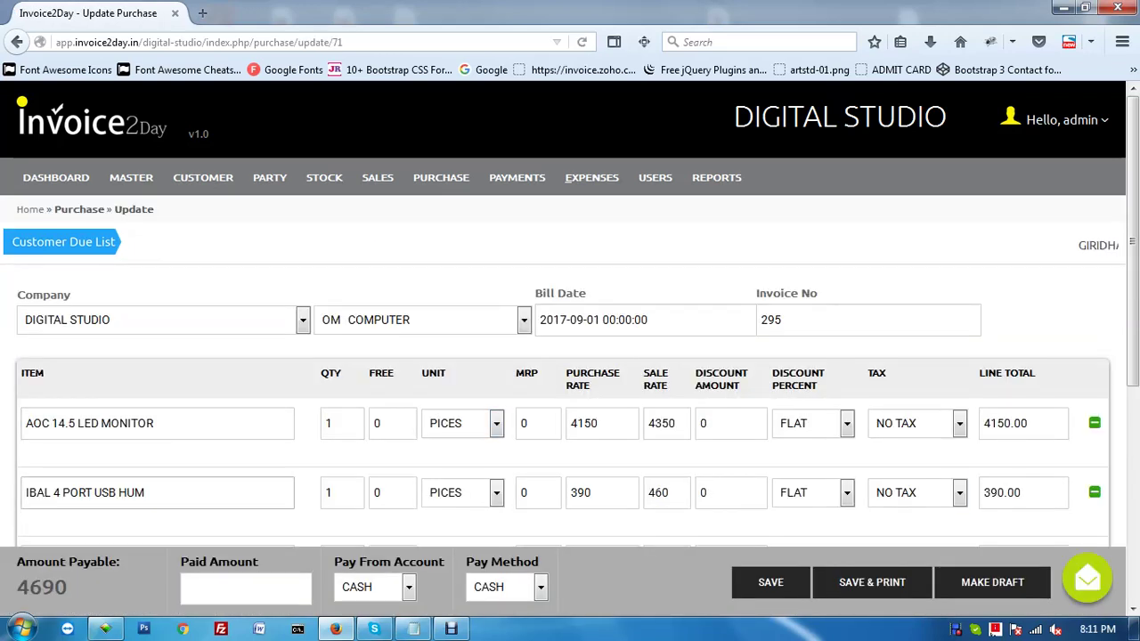
{"action": "left_click", "coordinate": [55, 177]}
{"action": "left_click", "coordinate": [17, 42]}
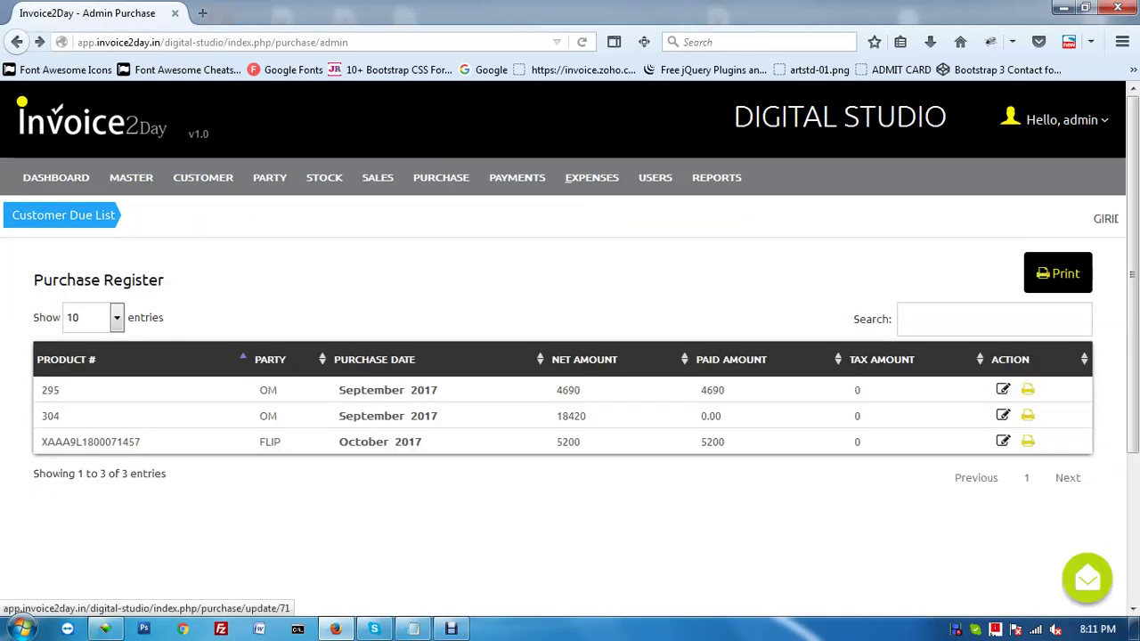
{"action": "left_click", "coordinate": [1002, 389]}
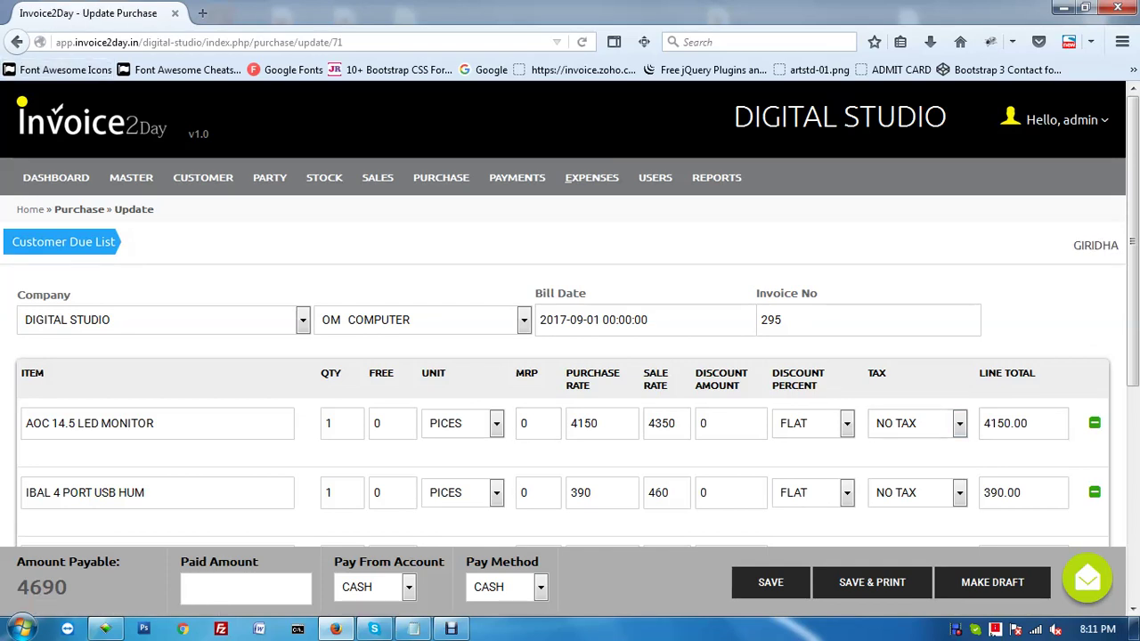
{"action": "left_click", "coordinate": [17, 42]}
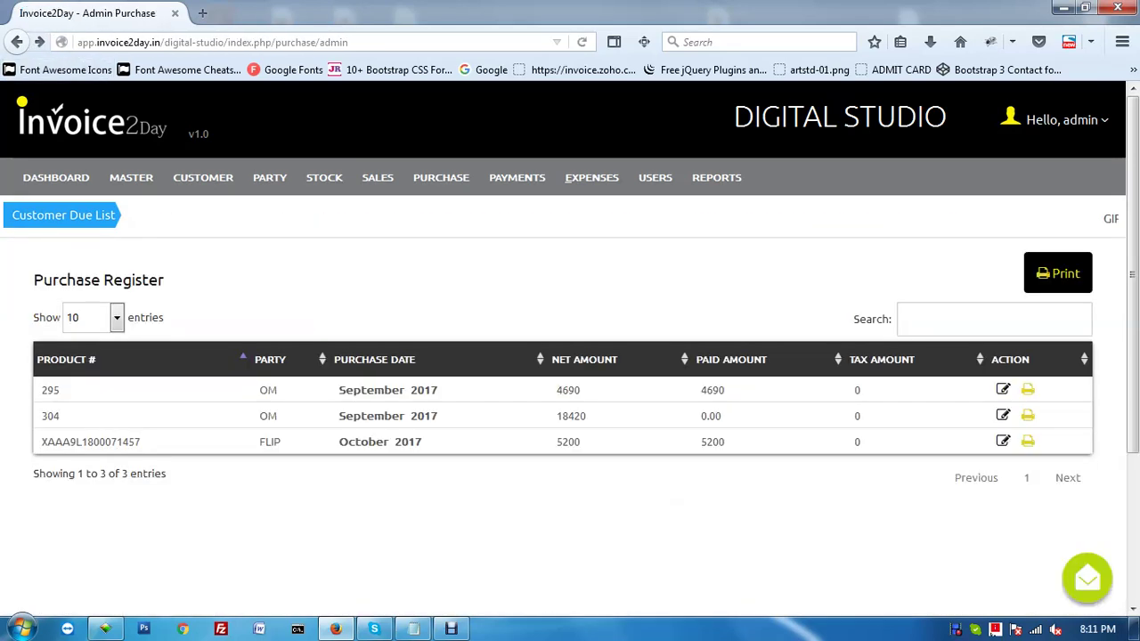
Step: Start a new sales bill, choose an existing customer from the customer list and check the bill date
{"action": "left_click", "coordinate": [440, 178]}
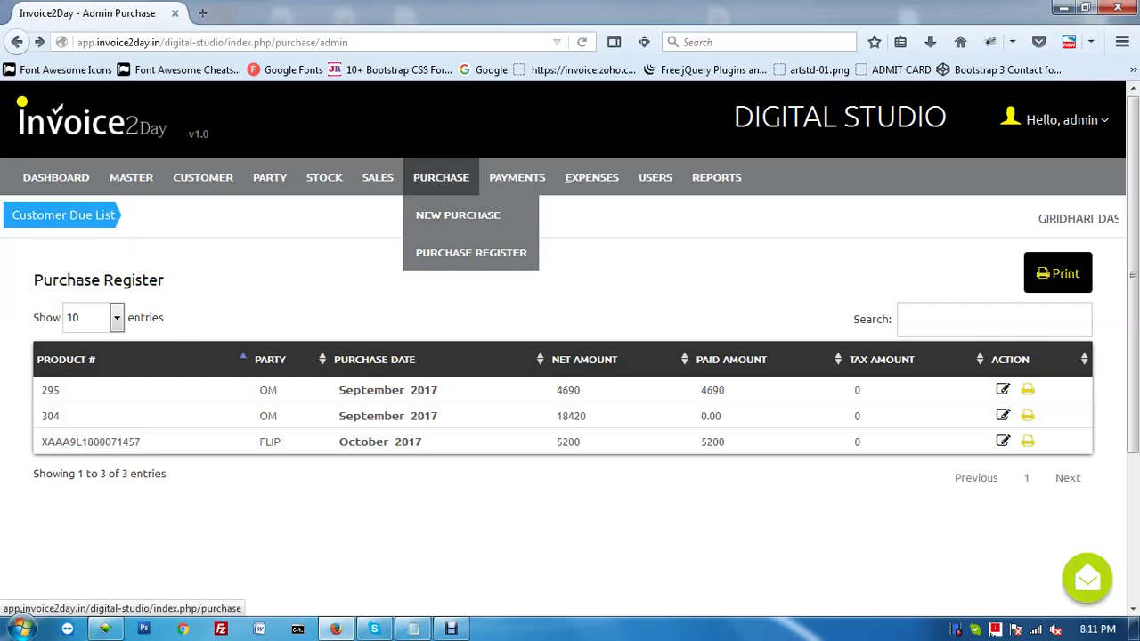
{"action": "mouse_move", "coordinate": [377, 178]}
{"action": "left_click", "coordinate": [395, 214]}
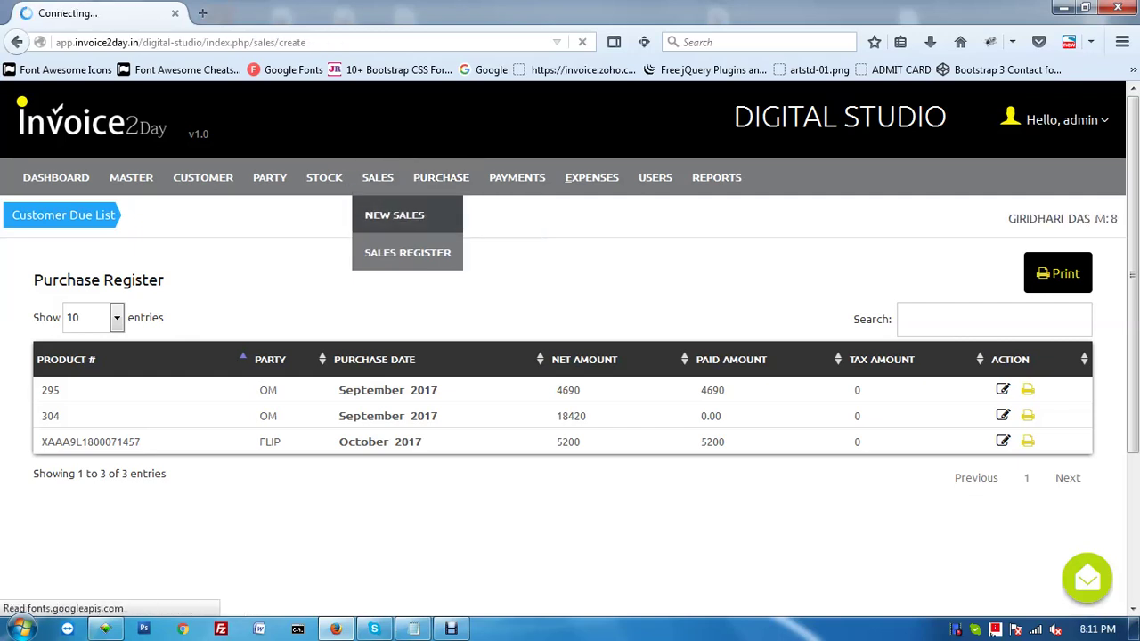
{"action": "left_click", "coordinate": [419, 340]}
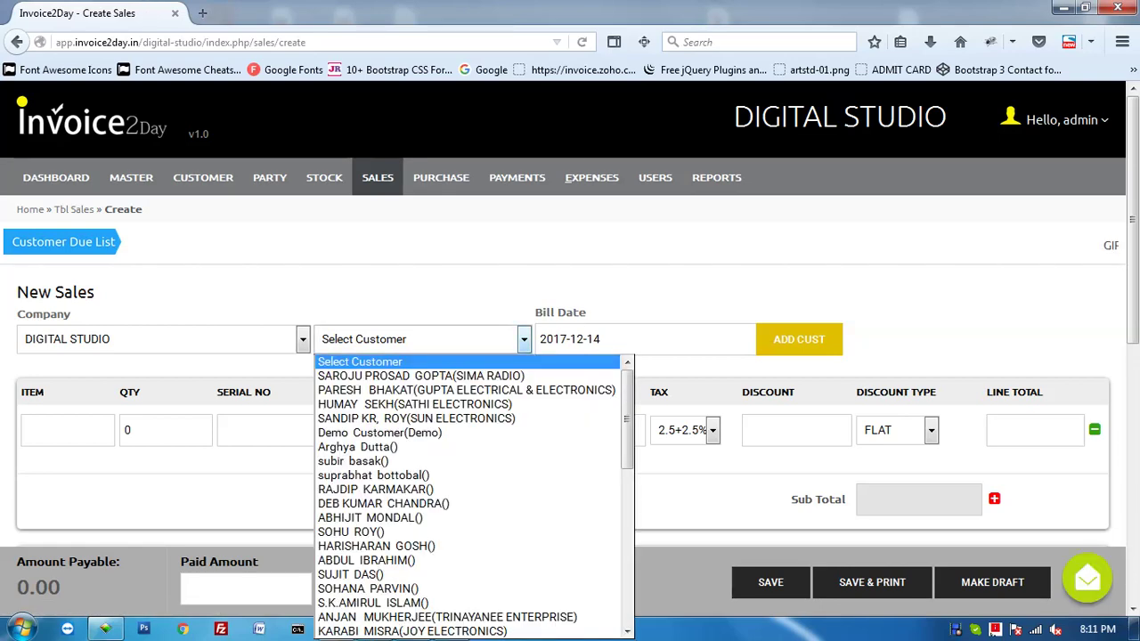
{"action": "scroll", "coordinate": [400, 410], "scroll_direction": "down", "scroll_amount": 3}
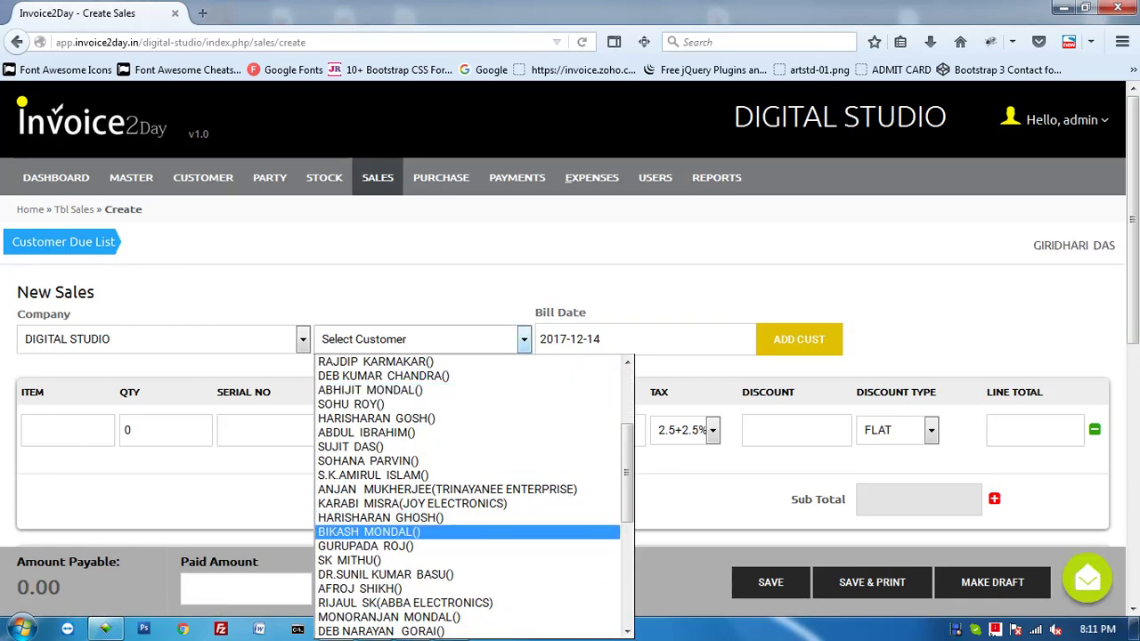
{"action": "left_click", "coordinate": [369, 531]}
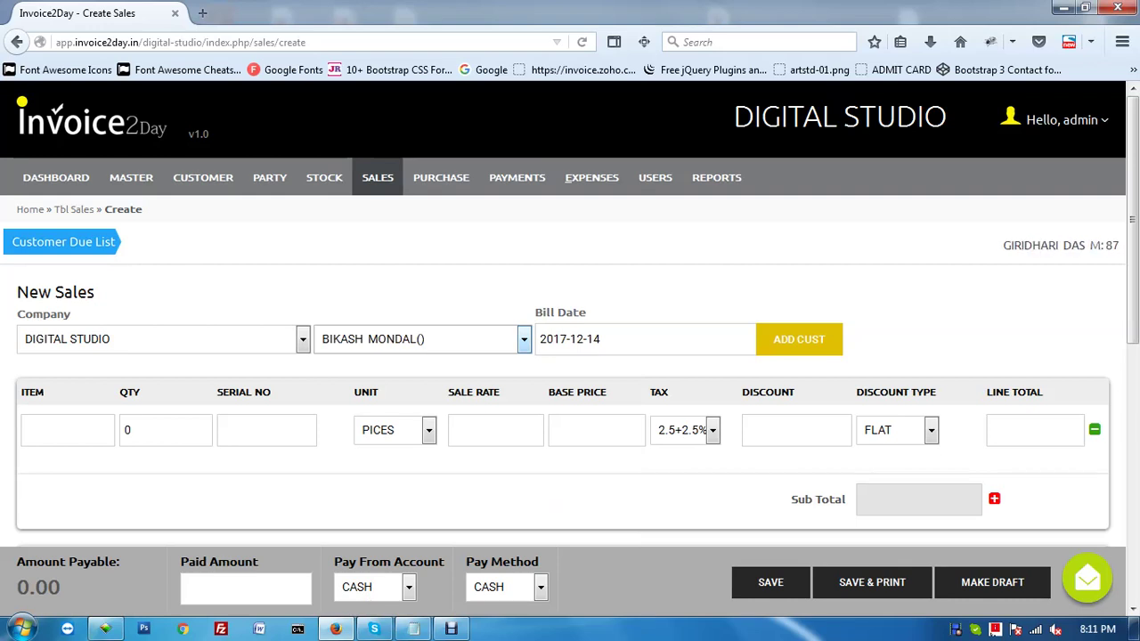
{"action": "left_click", "coordinate": [610, 343]}
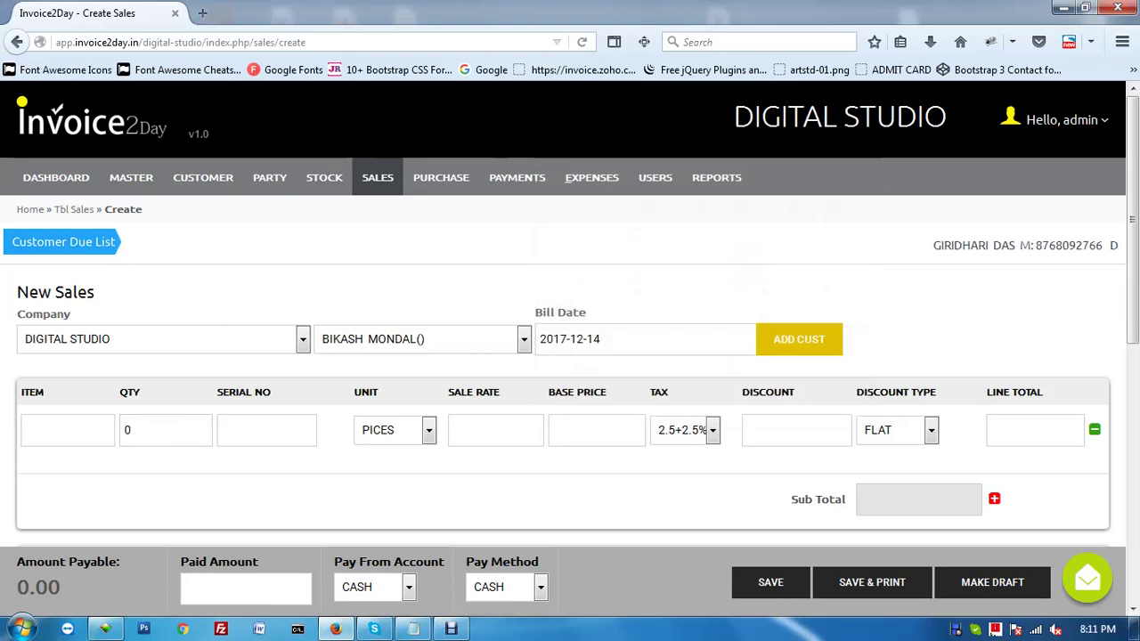
Step: Look up the stock items in the first sales row and choose IBAL 4 PORT USB HUM with quantity 1
{"action": "type", "text": "f"}
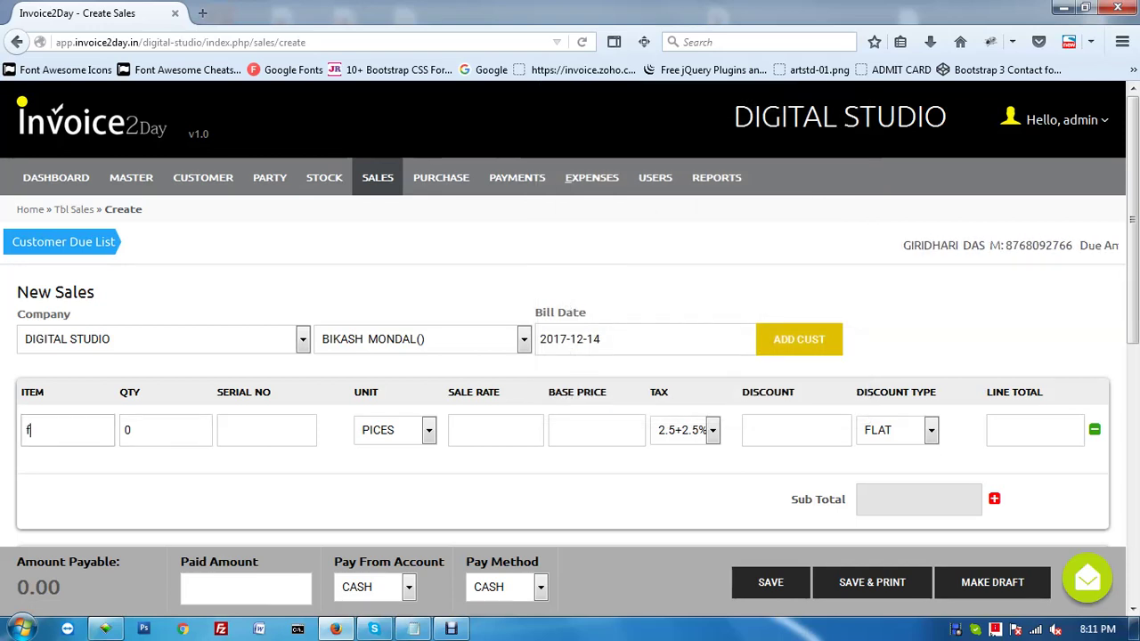
{"action": "key", "text": "BackSpace"}
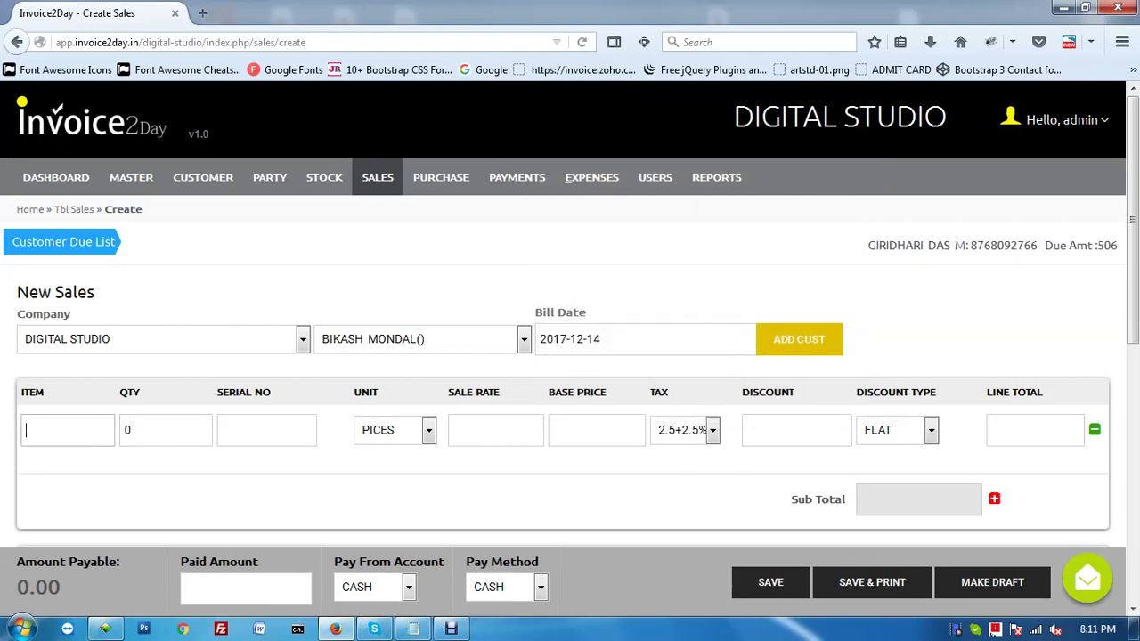
{"action": "type", "text": "q"}
{"action": "key", "text": "BackSpace"}
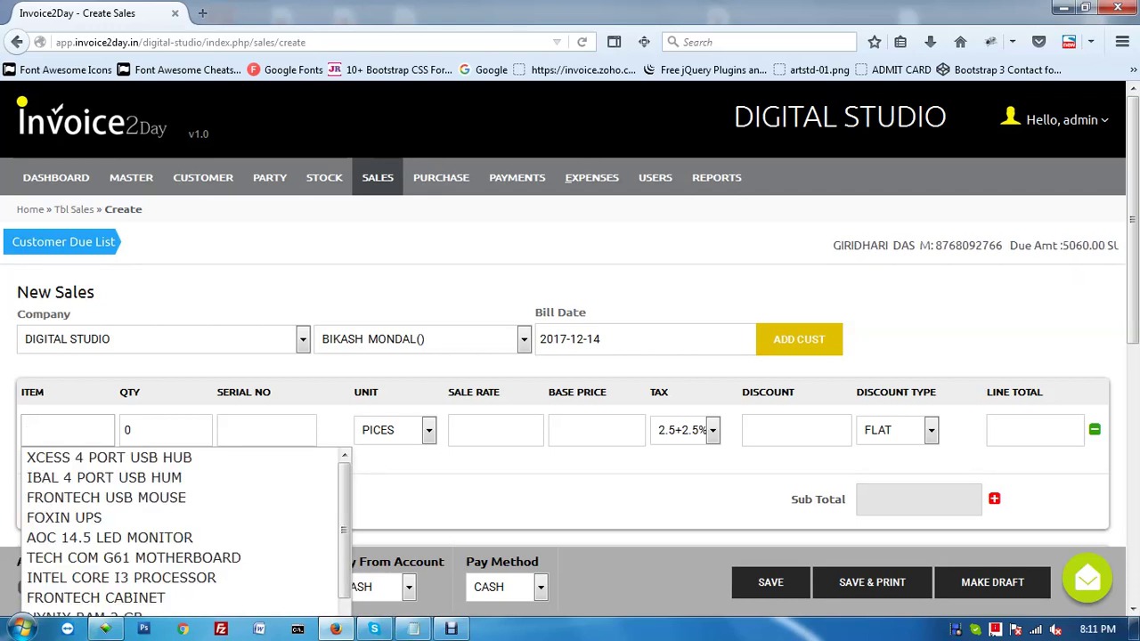
{"action": "key", "text": "Down"}
{"action": "key", "text": "Down"}
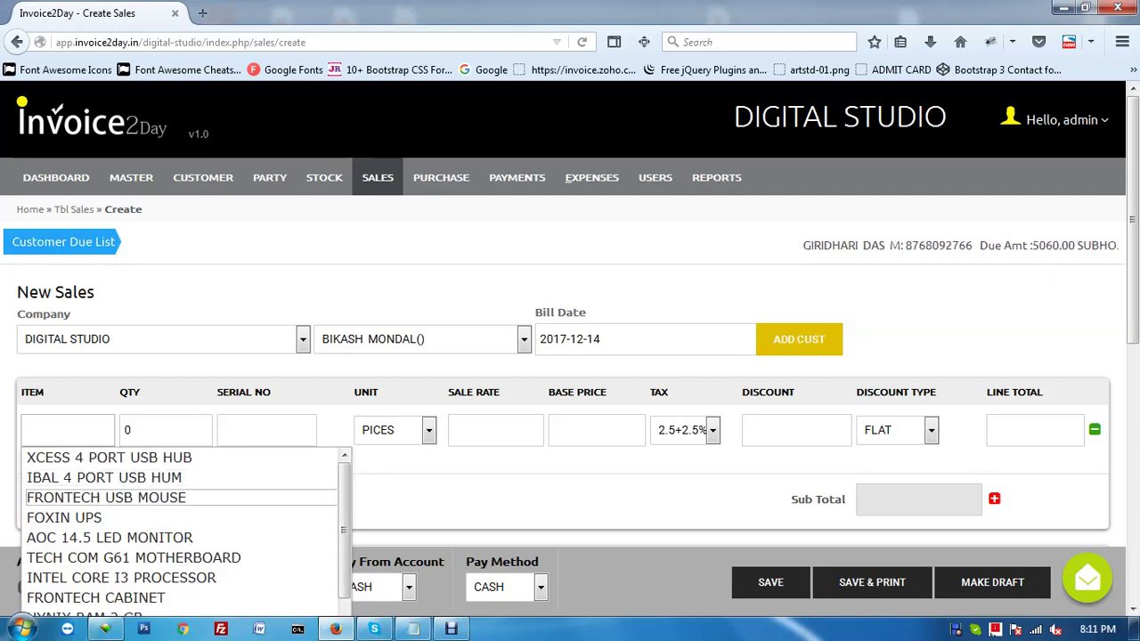
{"action": "key", "text": "Up"}
{"action": "key", "text": "Up"}
{"action": "key", "text": "Down"}
{"action": "key", "text": "Return"}
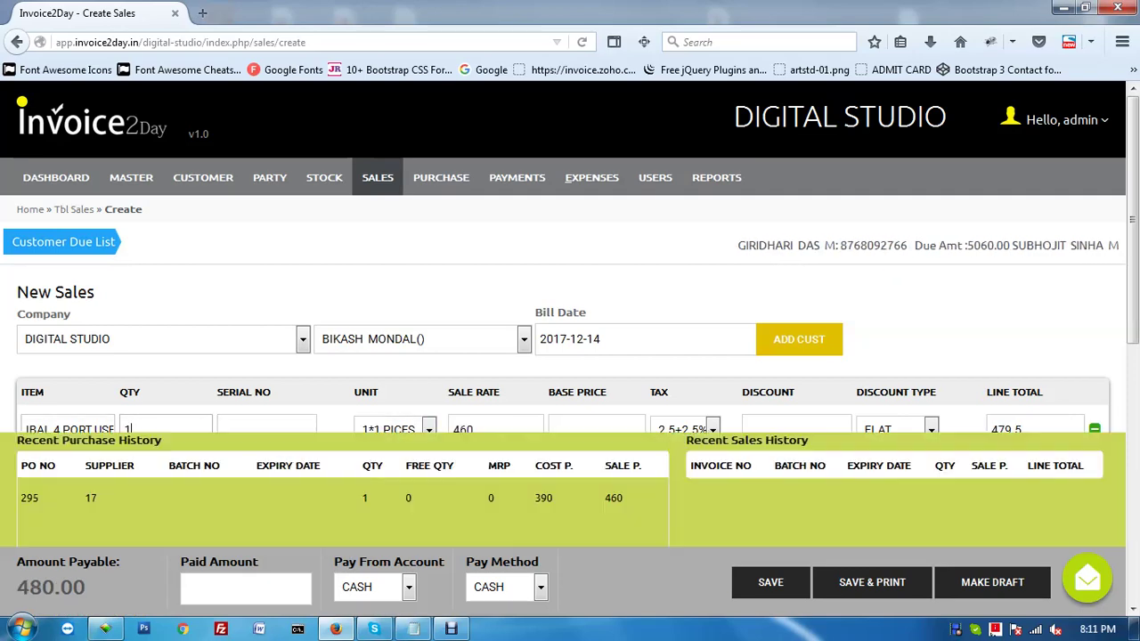
Step: Examine the item's cost price and sale price in the Recent Purchase History
{"action": "scroll", "coordinate": [570, 348], "scroll_direction": "down", "scroll_amount": 1}
{"action": "scroll", "coordinate": [570, 259], "scroll_direction": "down", "scroll_amount": 2}
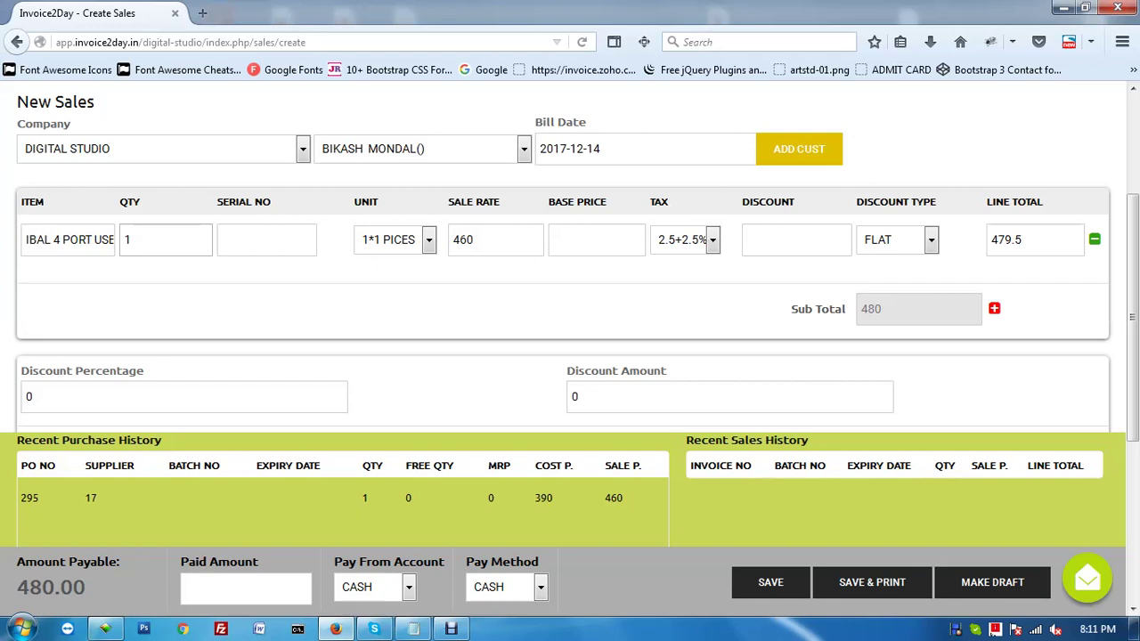
{"action": "left_click_drag", "start_coordinate": [553, 499], "coordinate": [540, 498]}
{"action": "double_click", "coordinate": [613, 499]}
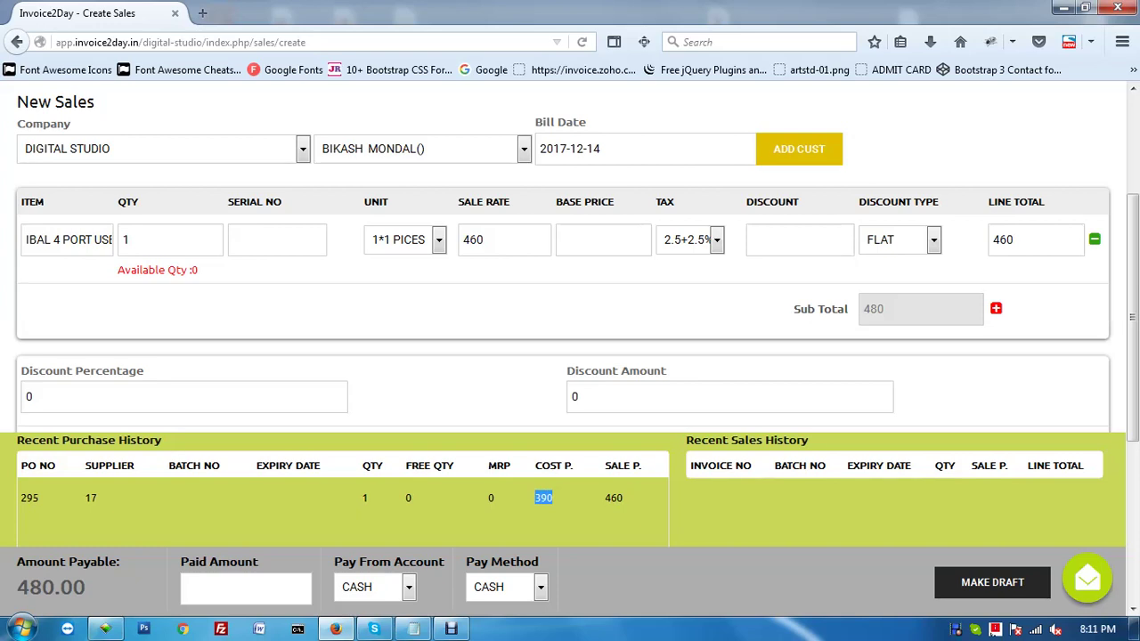
Step: Try quantity 2 for the sale item and compare it with the purchased and available quantities
{"action": "left_click", "coordinate": [162, 240]}
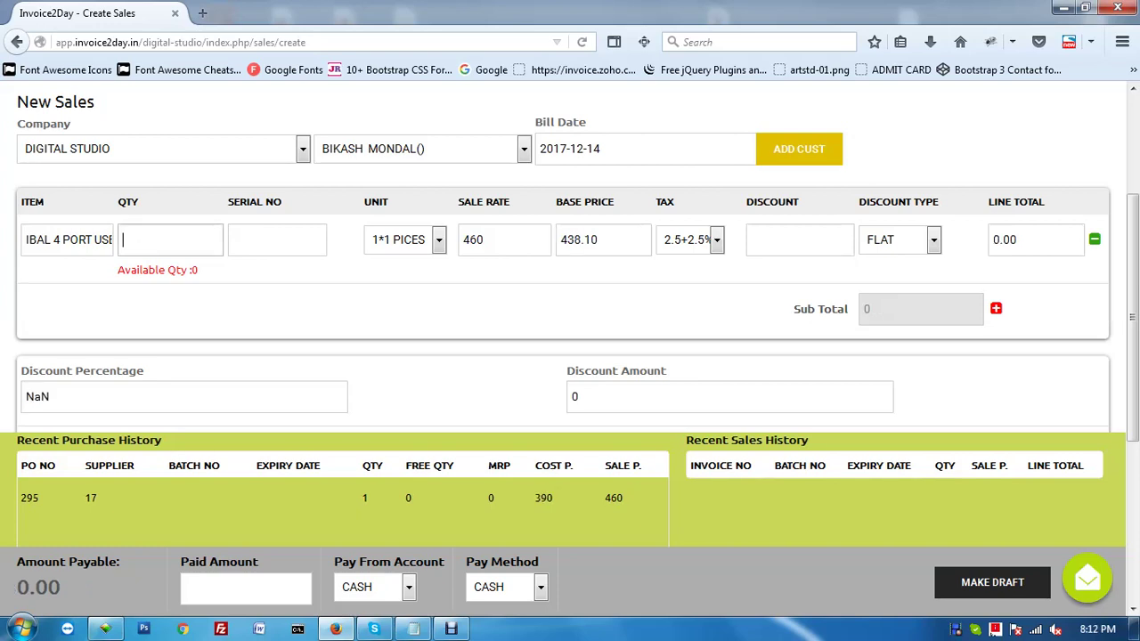
{"action": "type", "text": "2"}
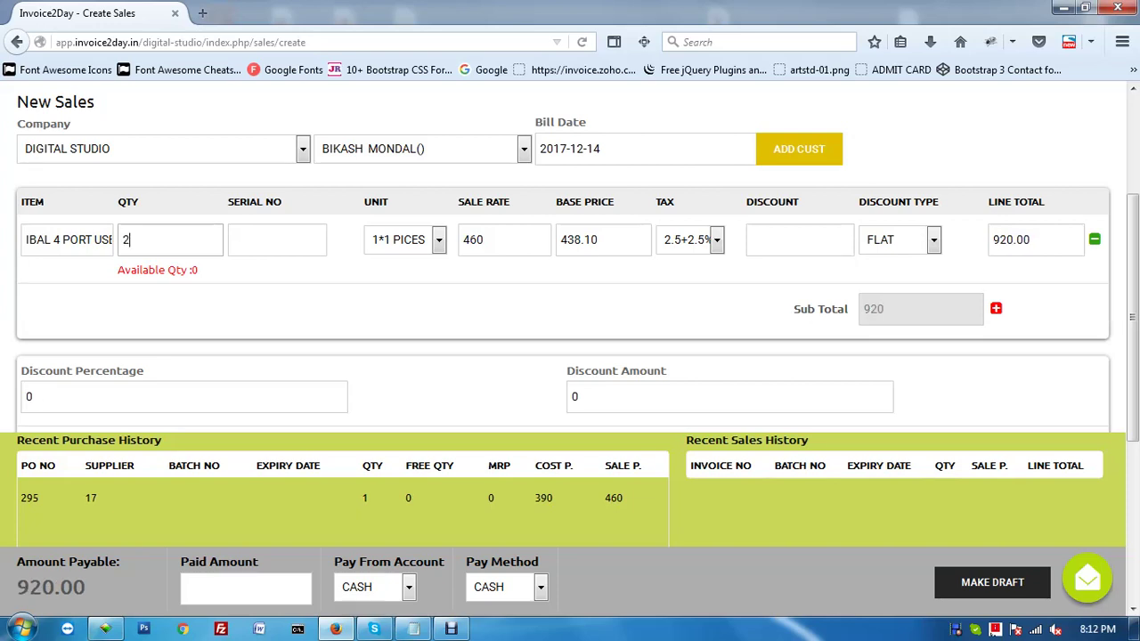
{"action": "double_click", "coordinate": [365, 498]}
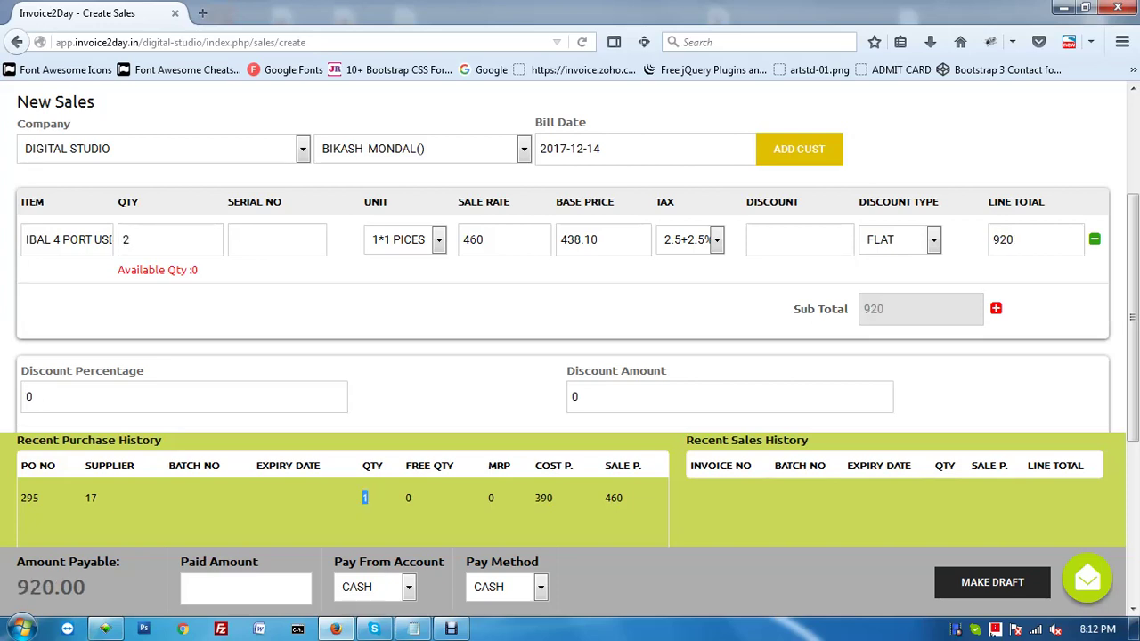
{"action": "left_click_drag", "start_coordinate": [199, 271], "coordinate": [117, 271]}
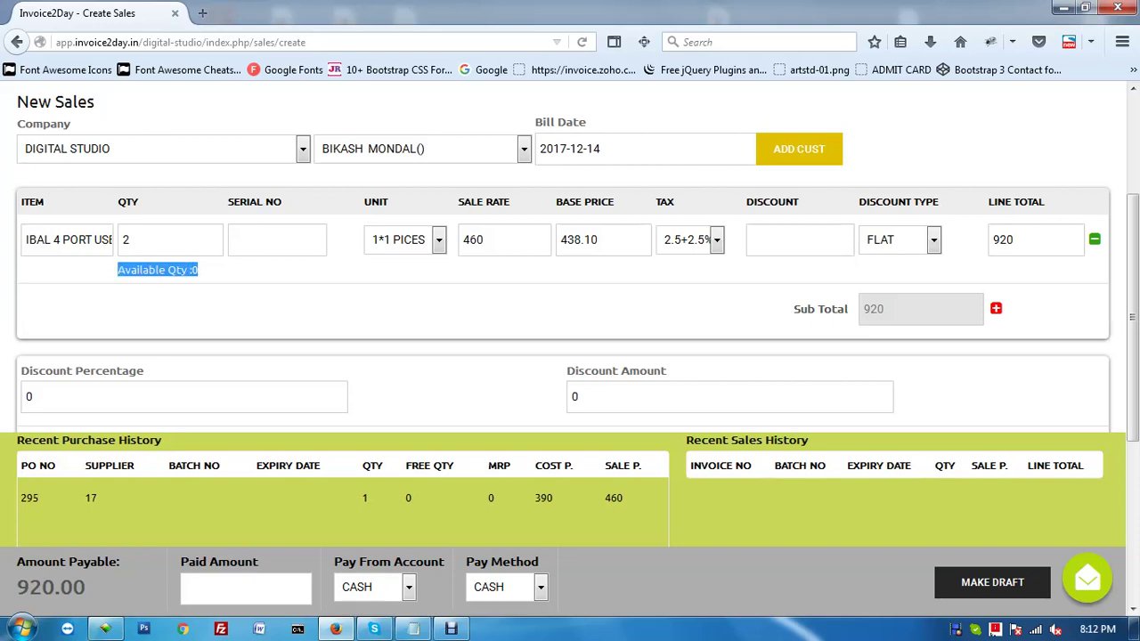
Step: Set the sale item's quantity to 1 and compare its unit and sale rate with the purchase history
{"action": "double_click", "coordinate": [127, 239]}
{"action": "type", "text": "1"}
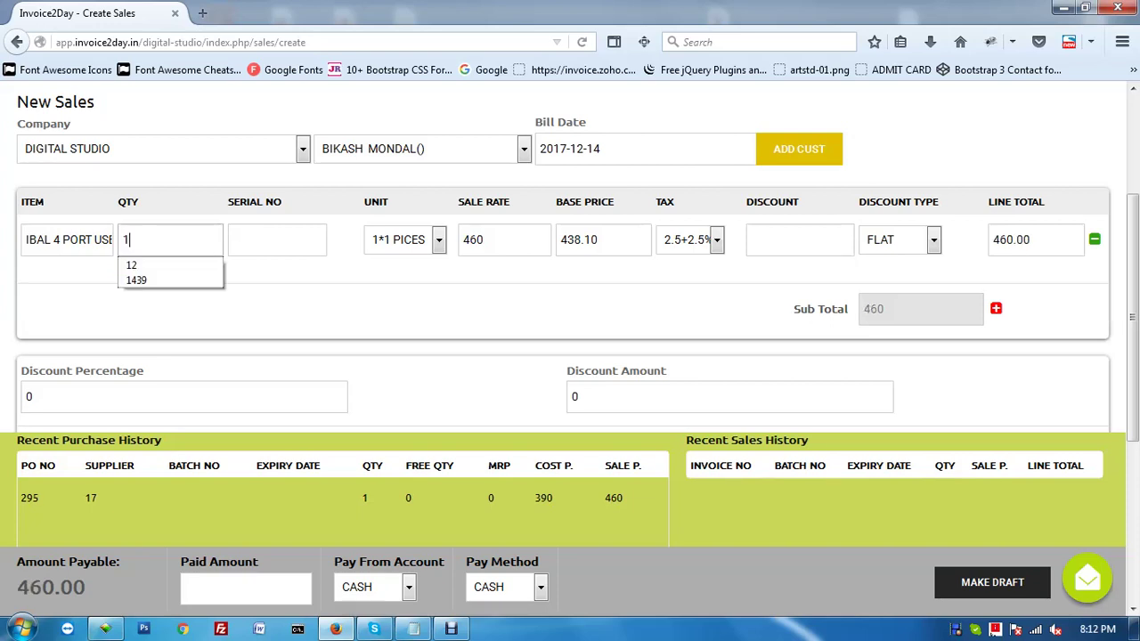
{"action": "left_click", "coordinate": [278, 275]}
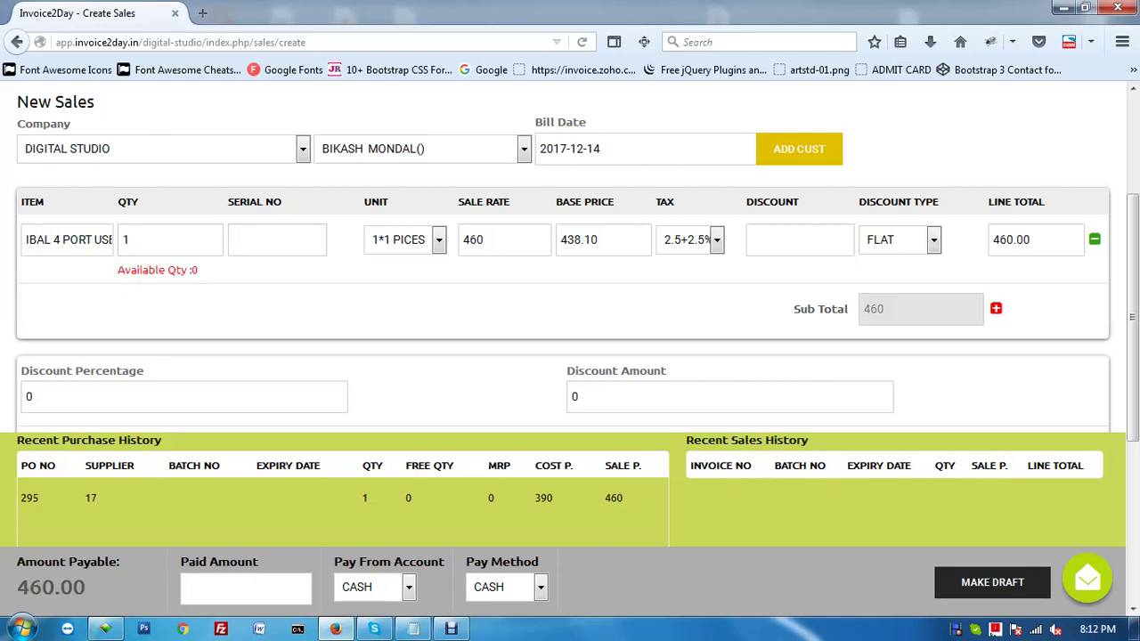
{"action": "left_click", "coordinate": [439, 240]}
{"action": "left_click", "coordinate": [439, 239]}
{"action": "left_click", "coordinate": [507, 240]}
{"action": "double_click", "coordinate": [614, 497]}
{"action": "left_click_drag", "start_coordinate": [492, 240], "coordinate": [470, 239]}
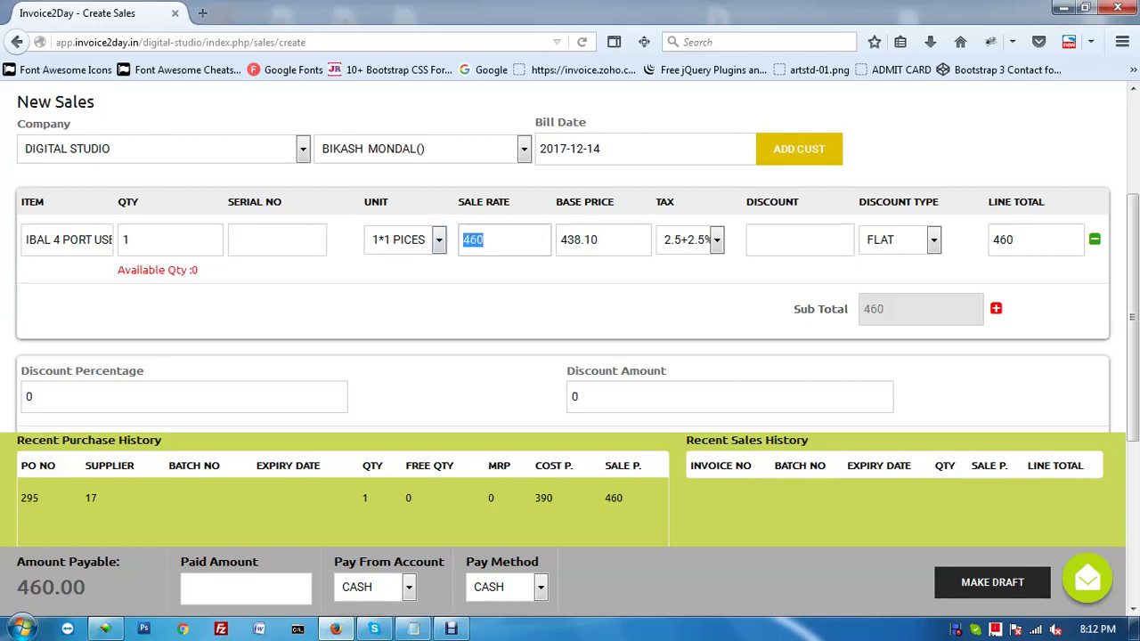
Step: Give the IBAL 4 PORT USB HUM sale line a FLAT discount of 5
{"action": "left_click", "coordinate": [793, 240]}
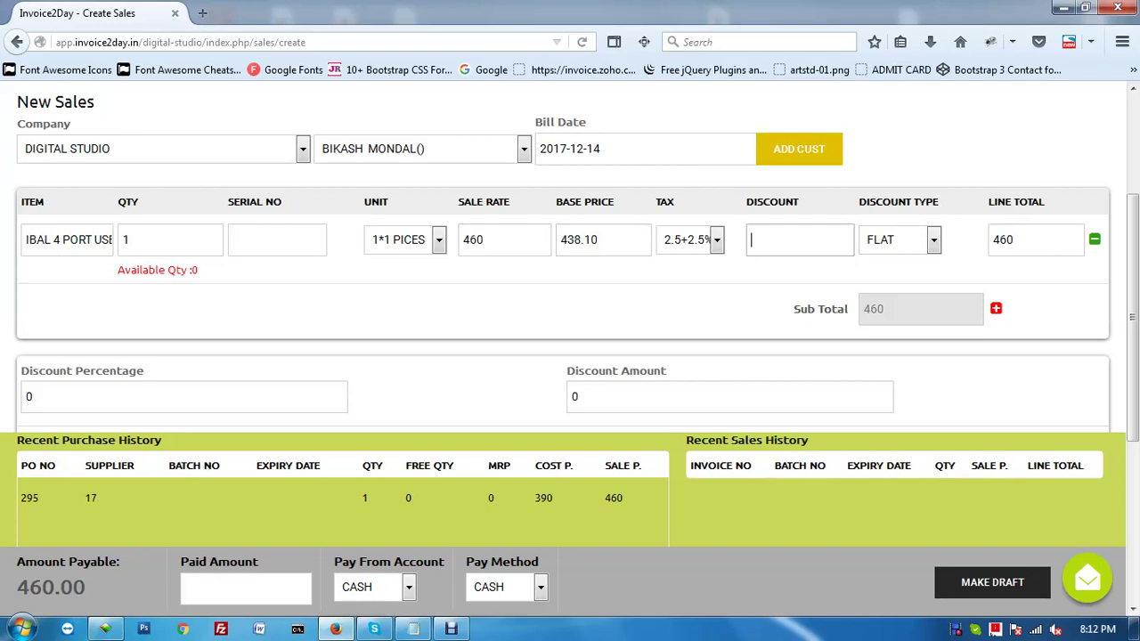
{"action": "type", "text": "5"}
{"action": "left_click", "coordinate": [933, 240]}
{"action": "left_click", "coordinate": [933, 239]}
{"action": "left_click", "coordinate": [1036, 240]}
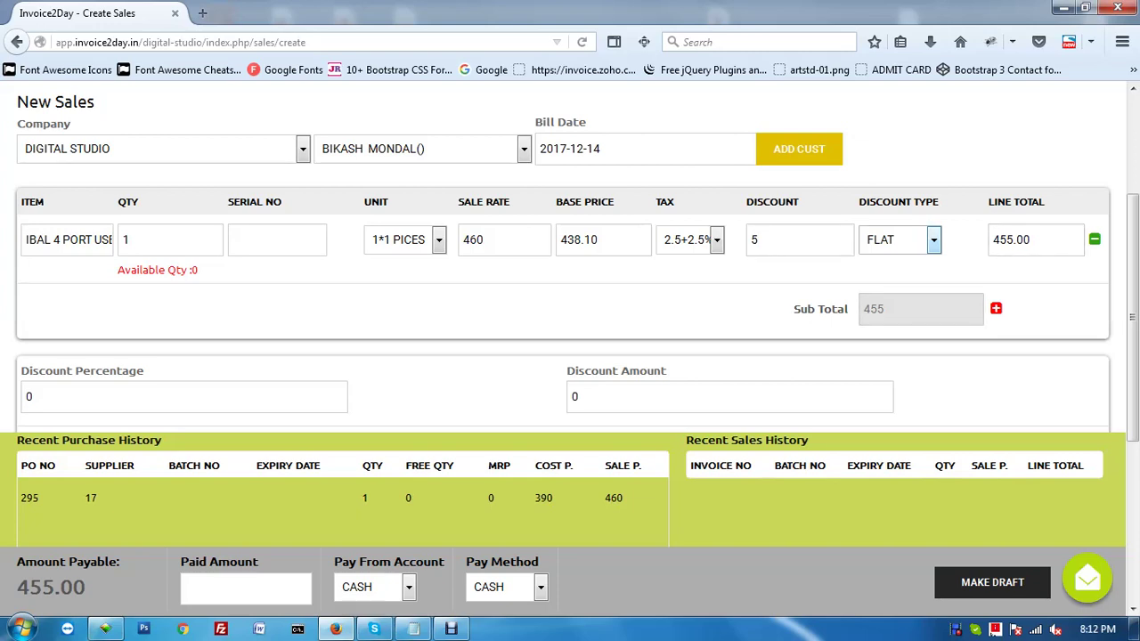
Step: Add a second line to the sales bill for the item XCESS 4 PORT USB HUB
{"action": "left_click", "coordinate": [995, 308]}
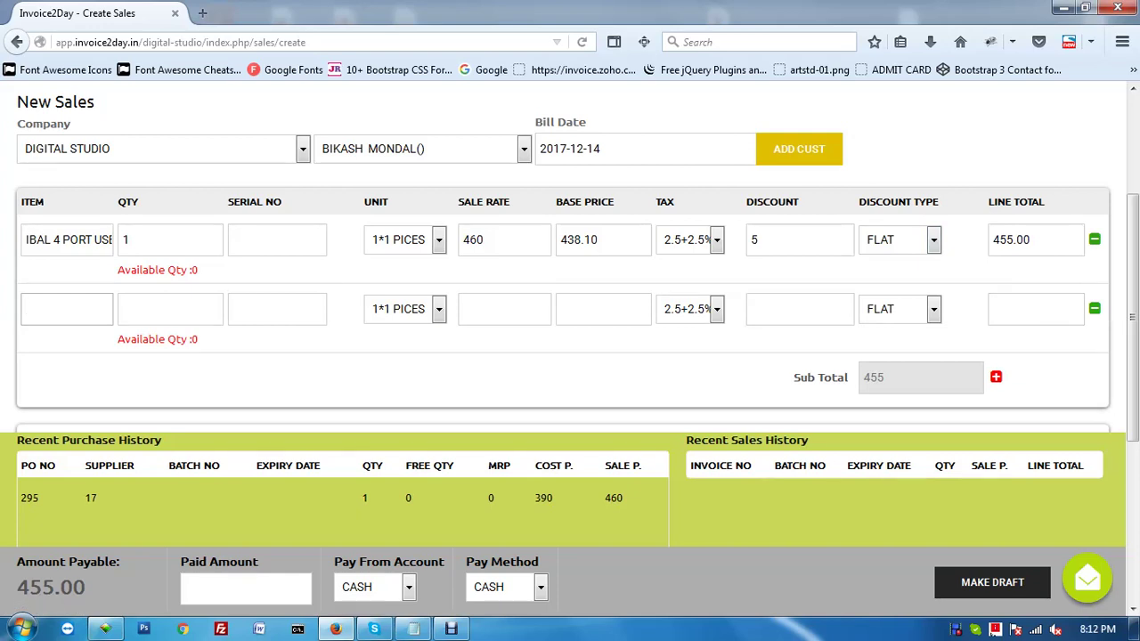
{"action": "left_click", "coordinate": [170, 309]}
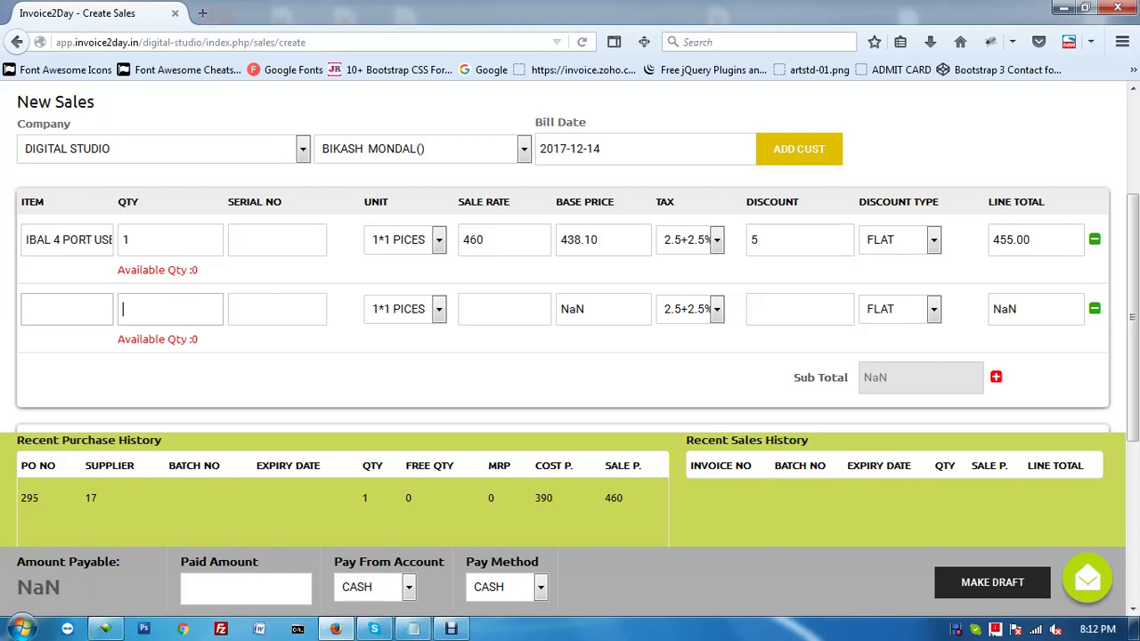
{"action": "left_click", "coordinate": [67, 309]}
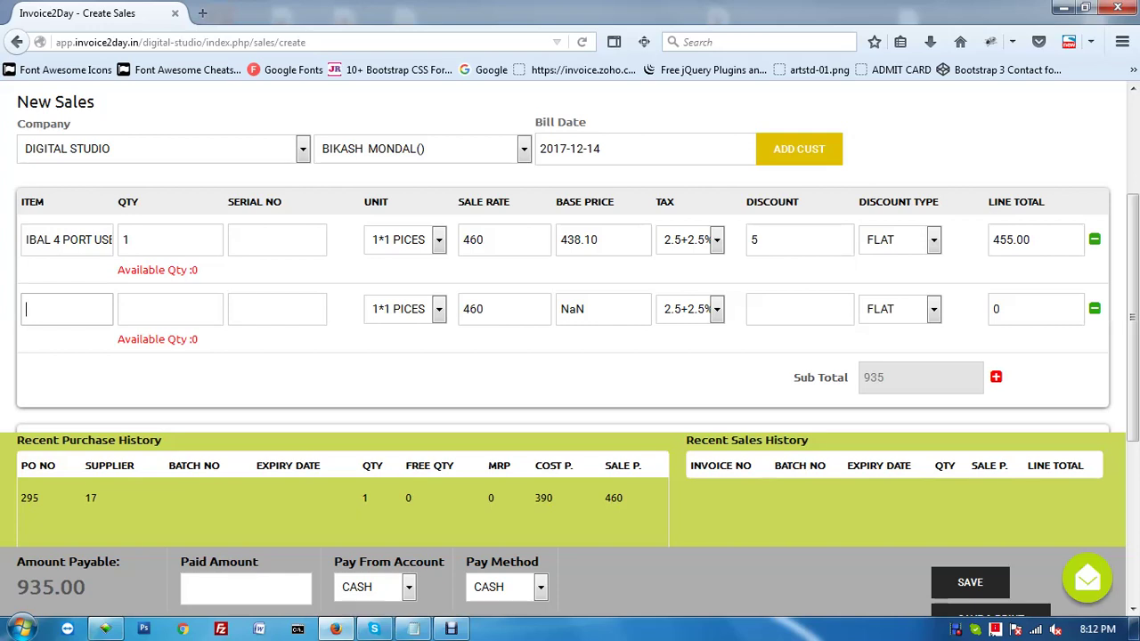
{"action": "key", "text": "Down"}
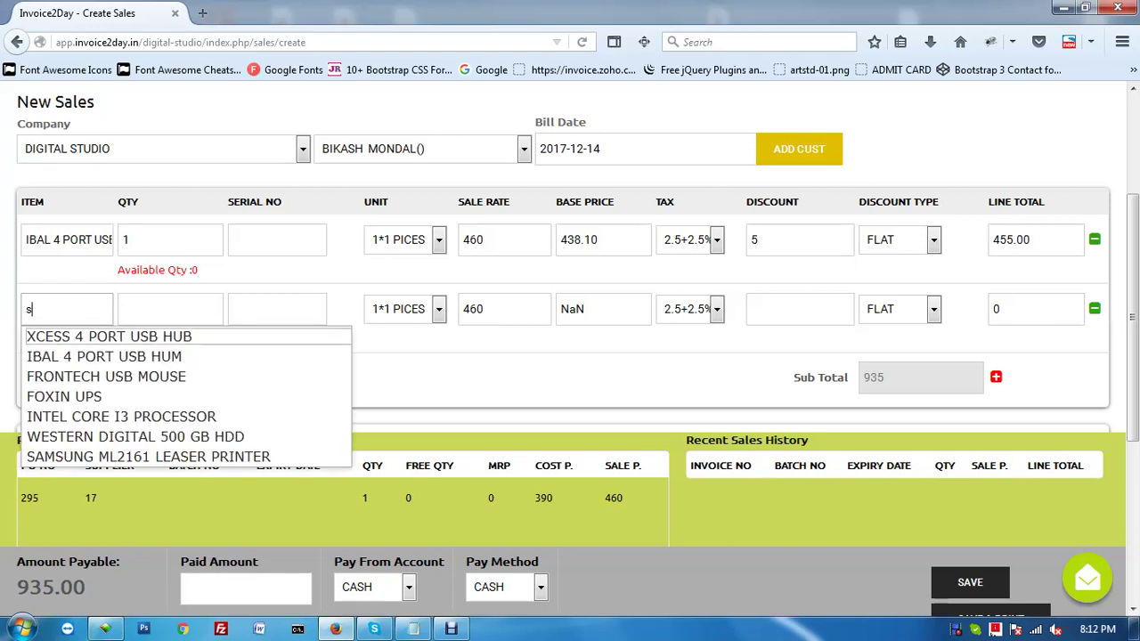
{"action": "key", "text": "Return"}
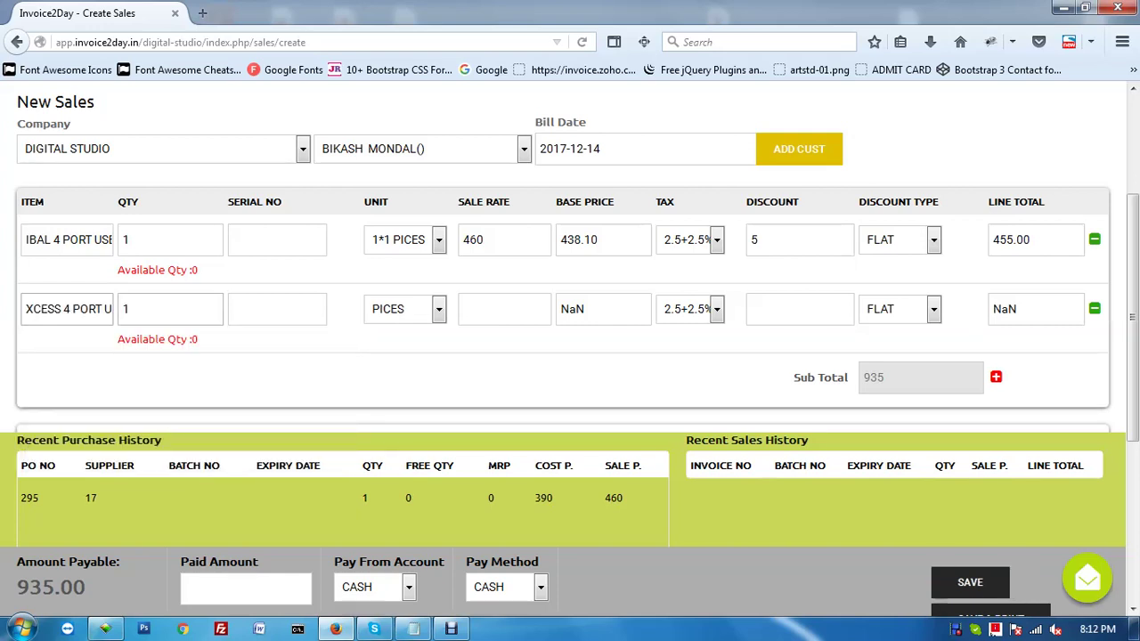
Step: Set the XCESS 4 PORT USB HUB line to quantity 1 with the unit 1*1 PICES
{"action": "key", "text": "Tab"}
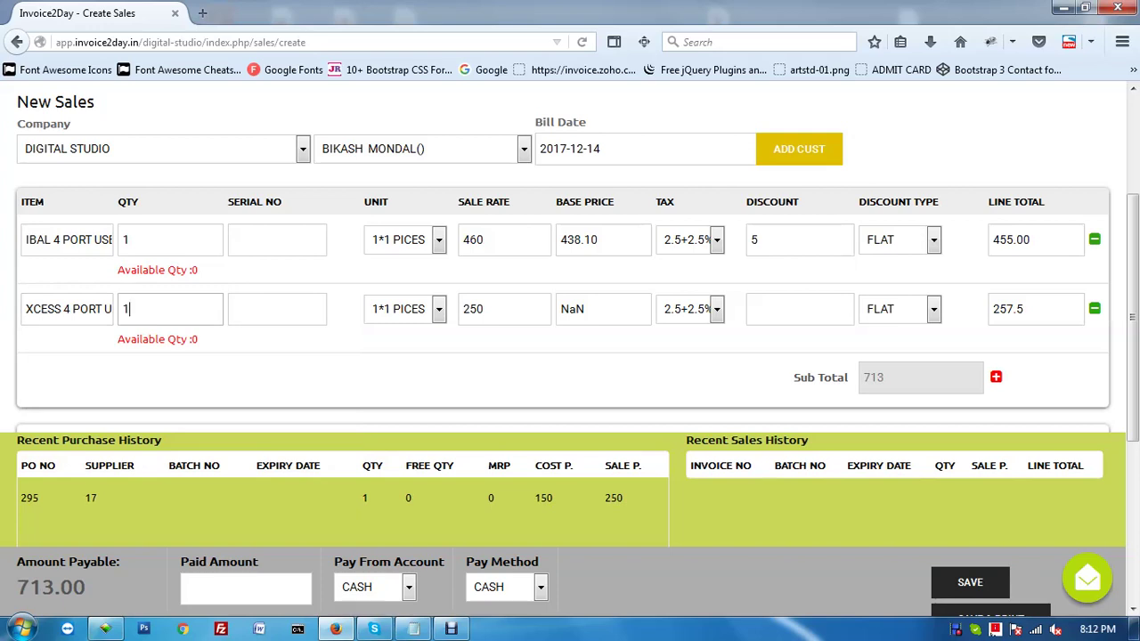
{"action": "key", "text": "Down"}
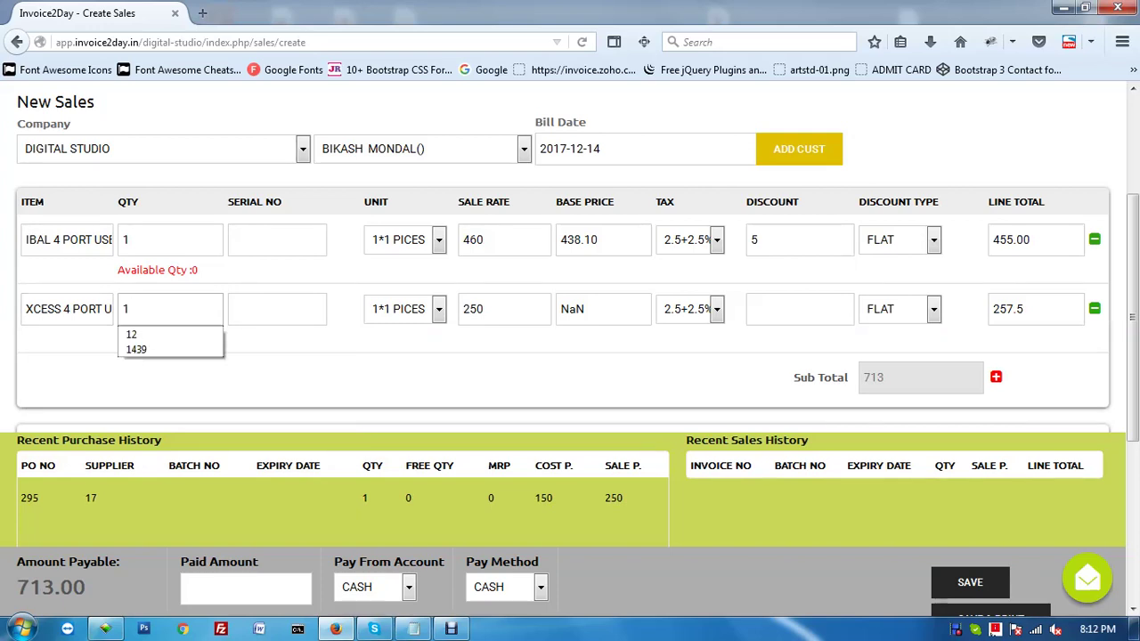
{"action": "key", "text": "Tab"}
{"action": "key", "text": "Tab"}
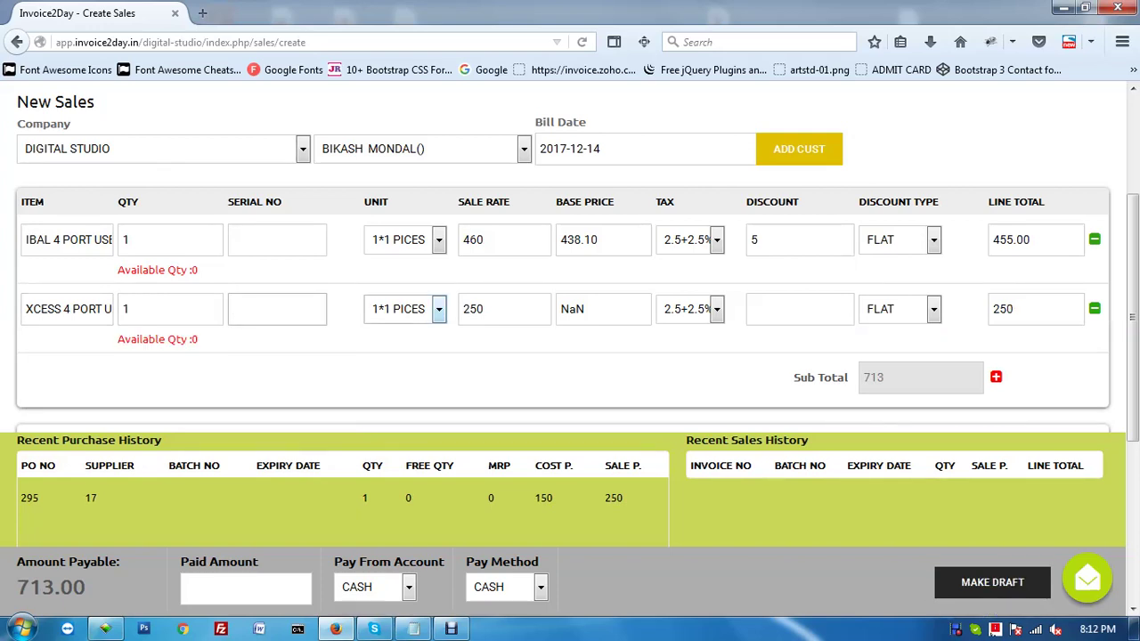
{"action": "key", "text": "alt+Down"}
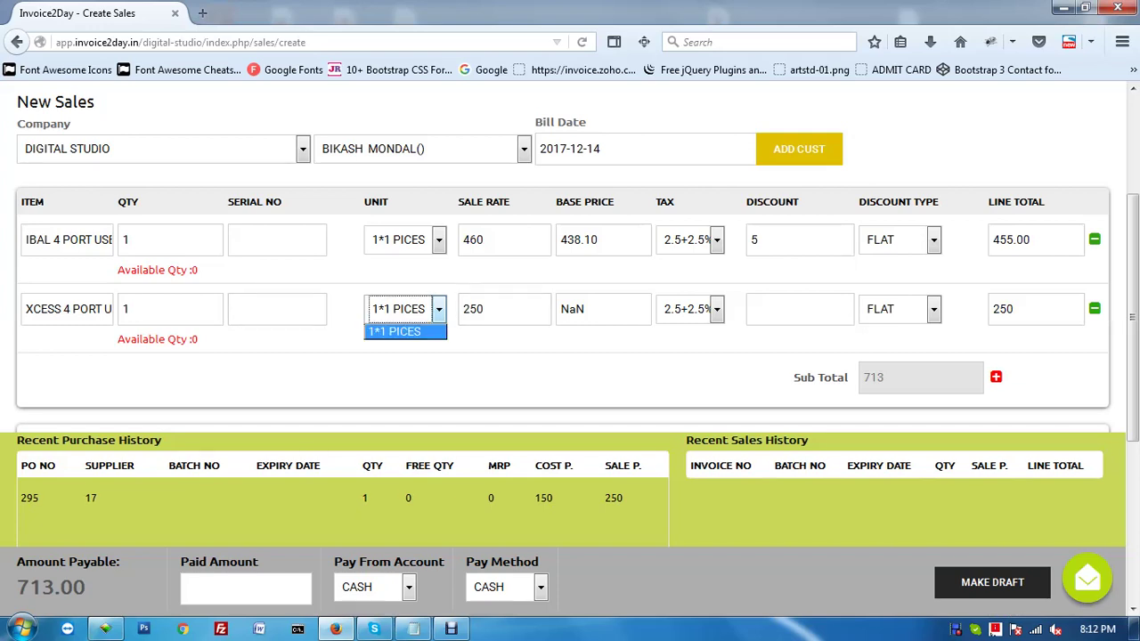
Step: Give the XCESS 4 PORT USB HUB sale line a discount of 0
{"action": "left_click", "coordinate": [800, 309]}
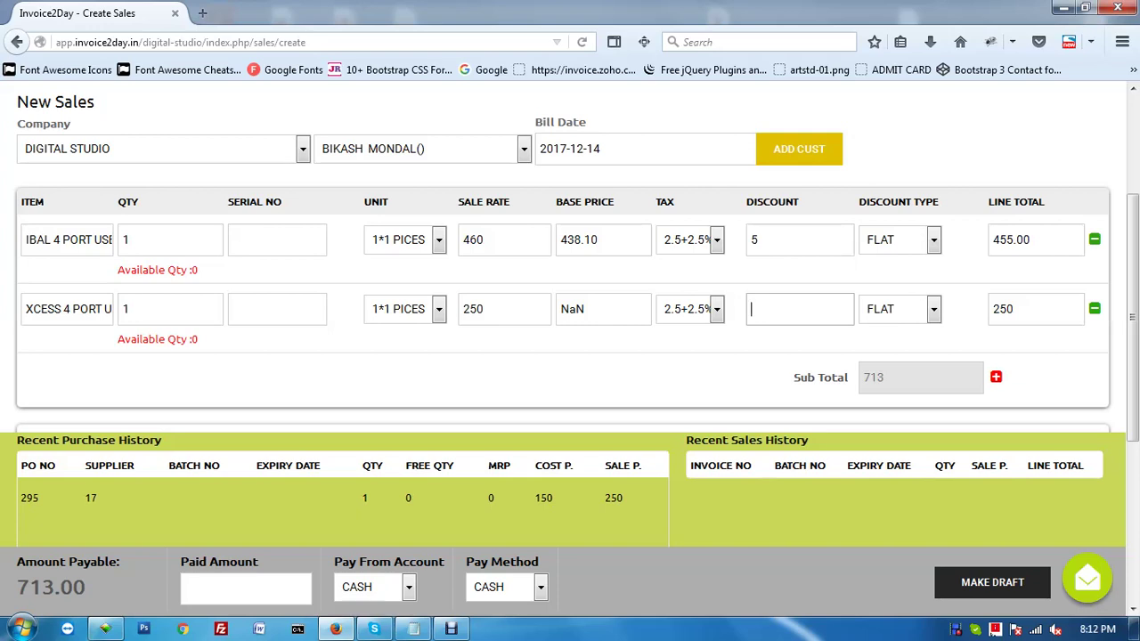
{"action": "key", "text": "shift+Tab"}
{"action": "key", "text": "Tab"}
{"action": "type", "text": "0"}
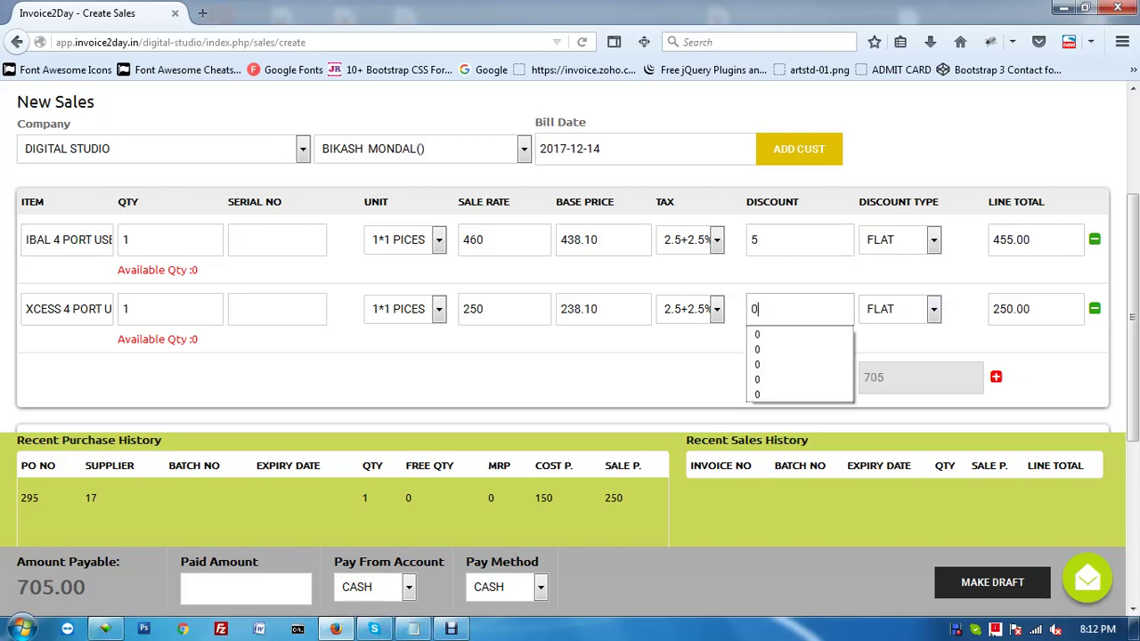
{"action": "key", "text": "Tab"}
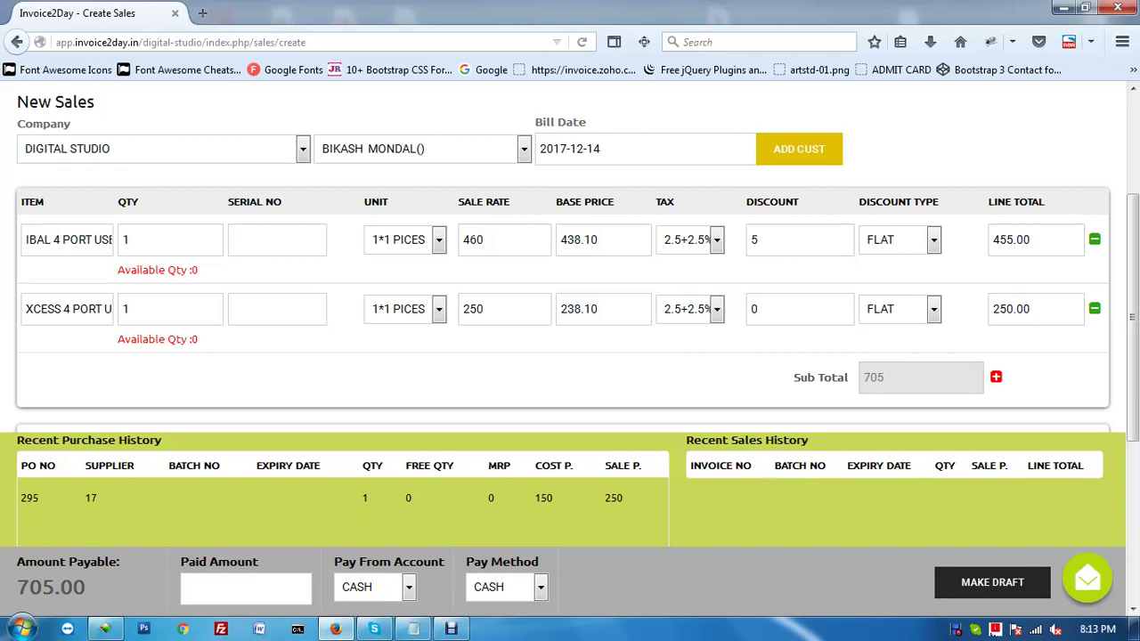
Step: Check the XCESS 4 PORT USB HUB line's available quantity and the bill's amount payable
{"action": "left_click_drag", "start_coordinate": [200, 339], "coordinate": [118, 339]}
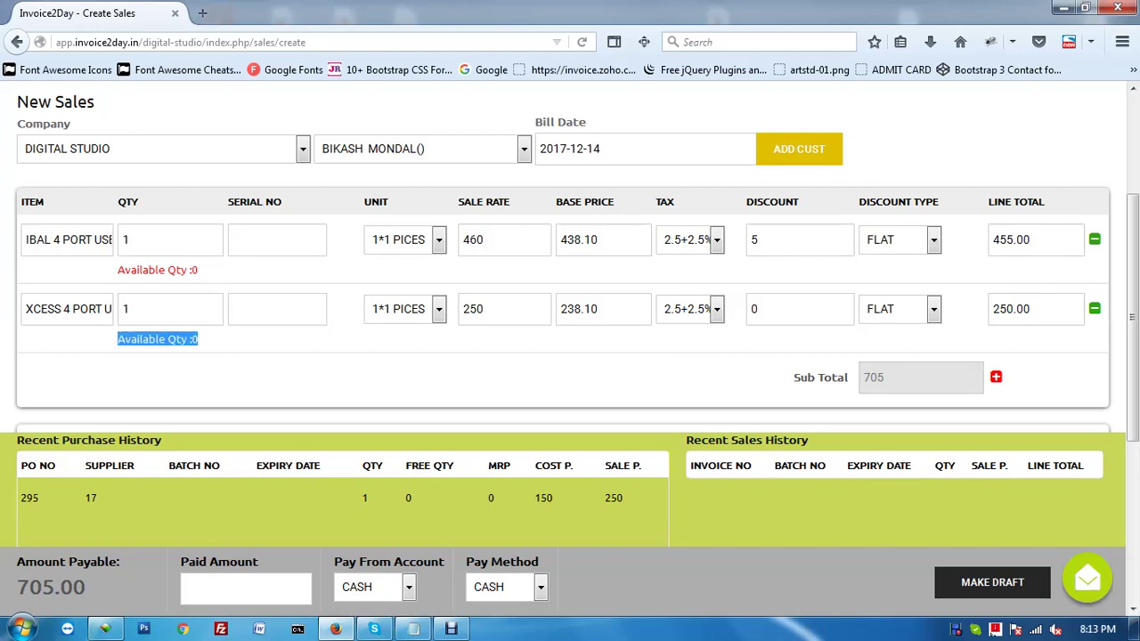
{"action": "left_click", "coordinate": [136, 310]}
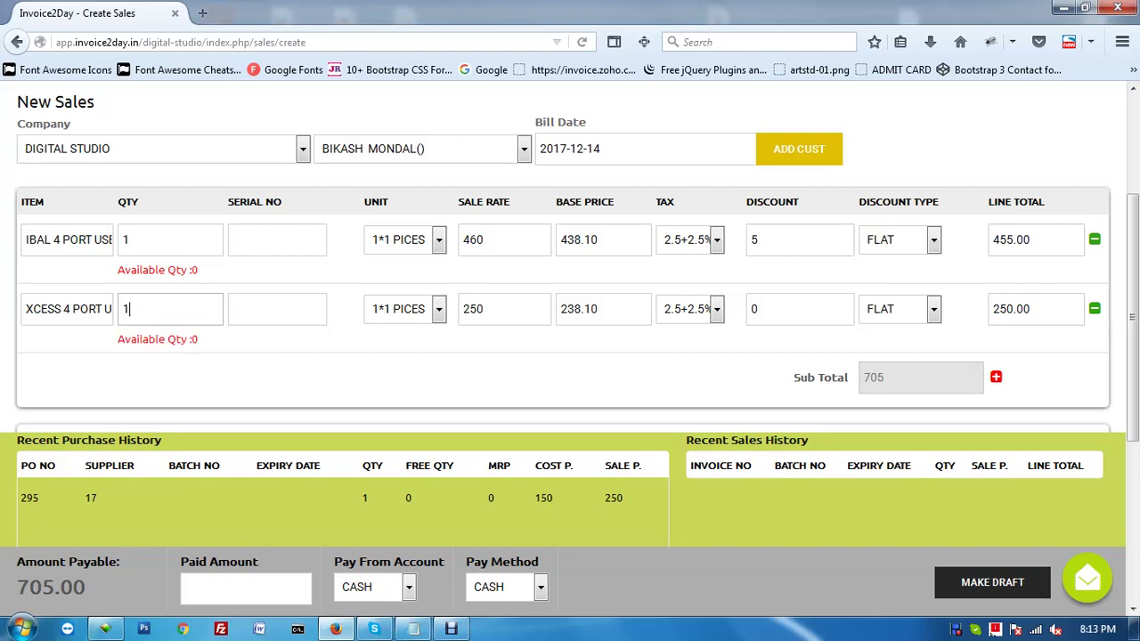
{"action": "left_click_drag", "start_coordinate": [73, 588], "coordinate": [18, 563]}
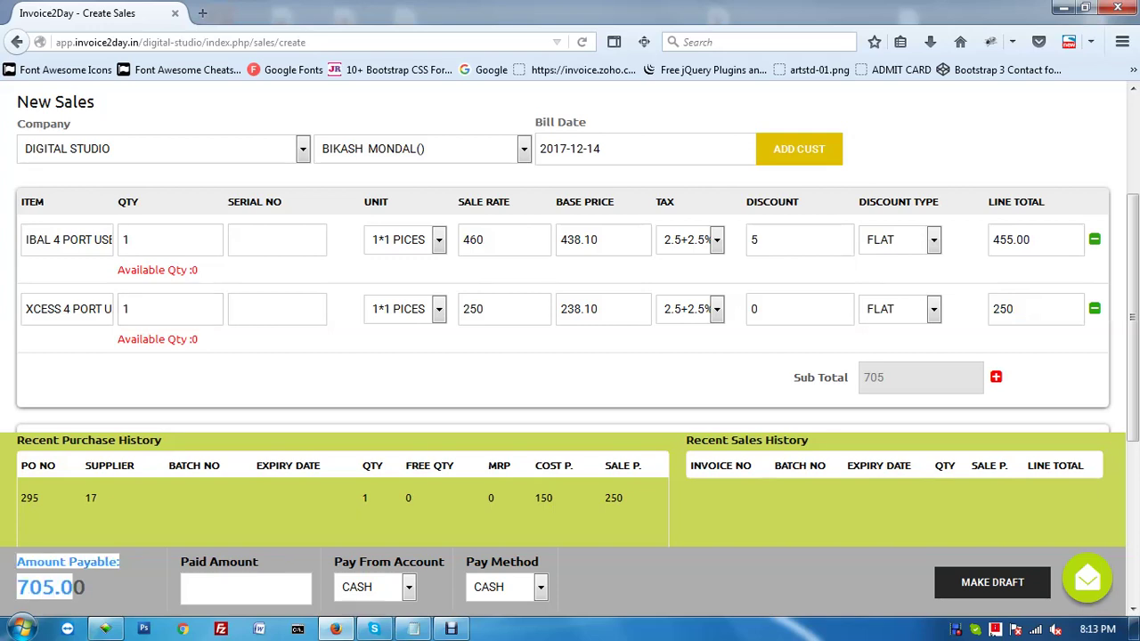
Step: Set the sales bill's pay method to NEFT
{"action": "left_click", "coordinate": [249, 589]}
{"action": "left_click", "coordinate": [408, 587]}
{"action": "left_click", "coordinate": [540, 587]}
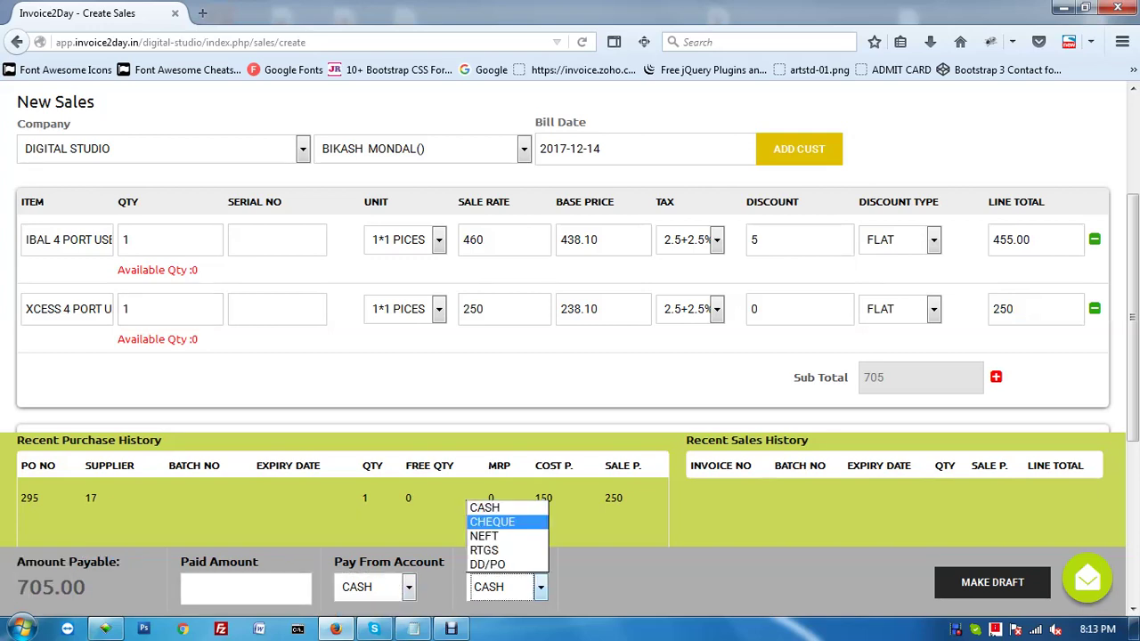
{"action": "left_click", "coordinate": [485, 536]}
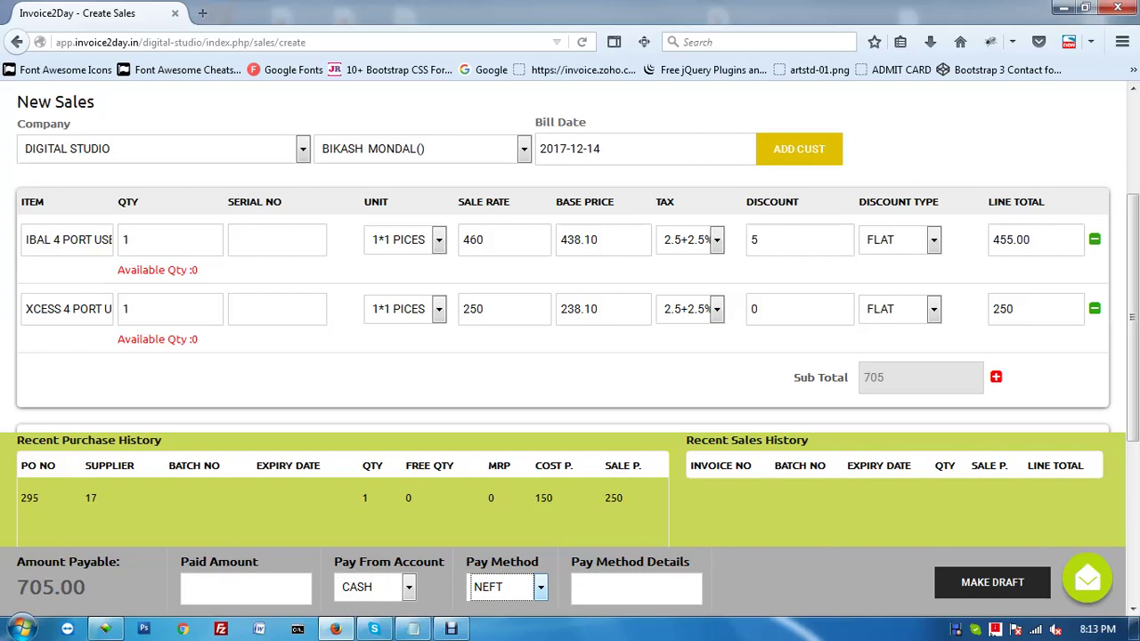
Step: Open the Sales Register and display the print view of the August 2017 invoice, dismissing the print dialog
{"action": "scroll", "coordinate": [504, 240], "scroll_direction": "up", "scroll_amount": 3}
{"action": "mouse_move", "coordinate": [378, 178]}
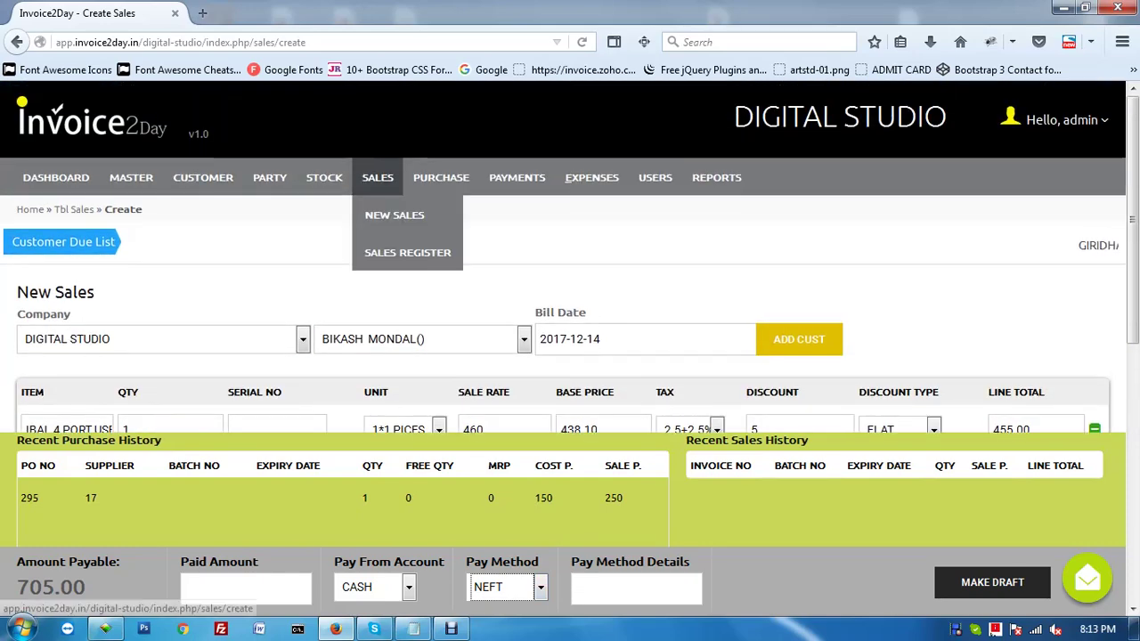
{"action": "left_click", "coordinate": [407, 252]}
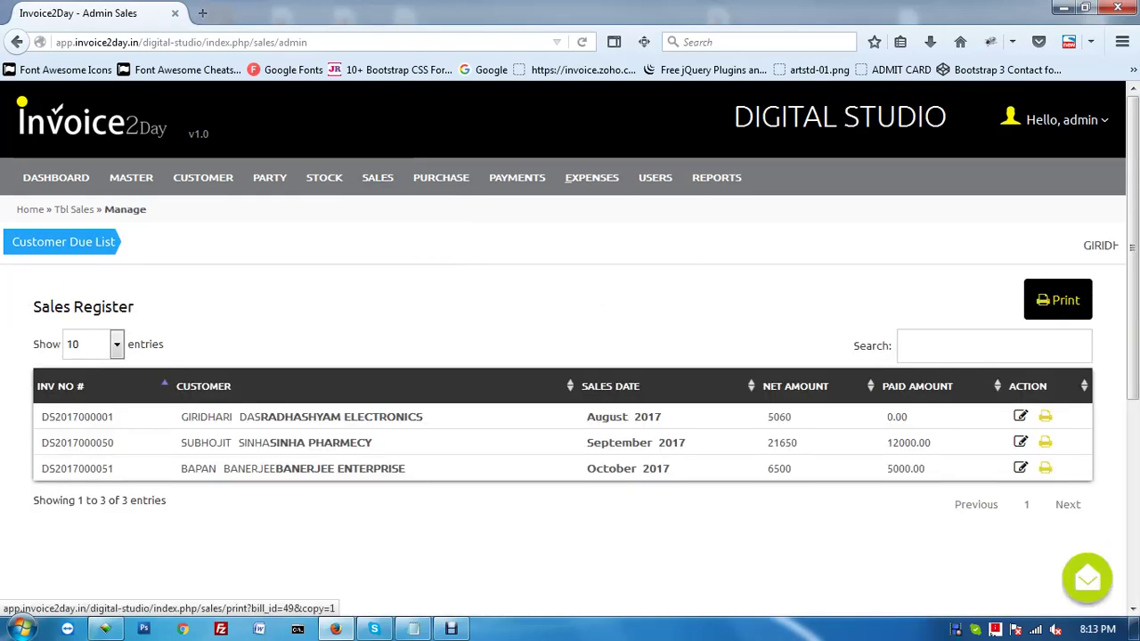
{"action": "left_click", "coordinate": [1046, 416]}
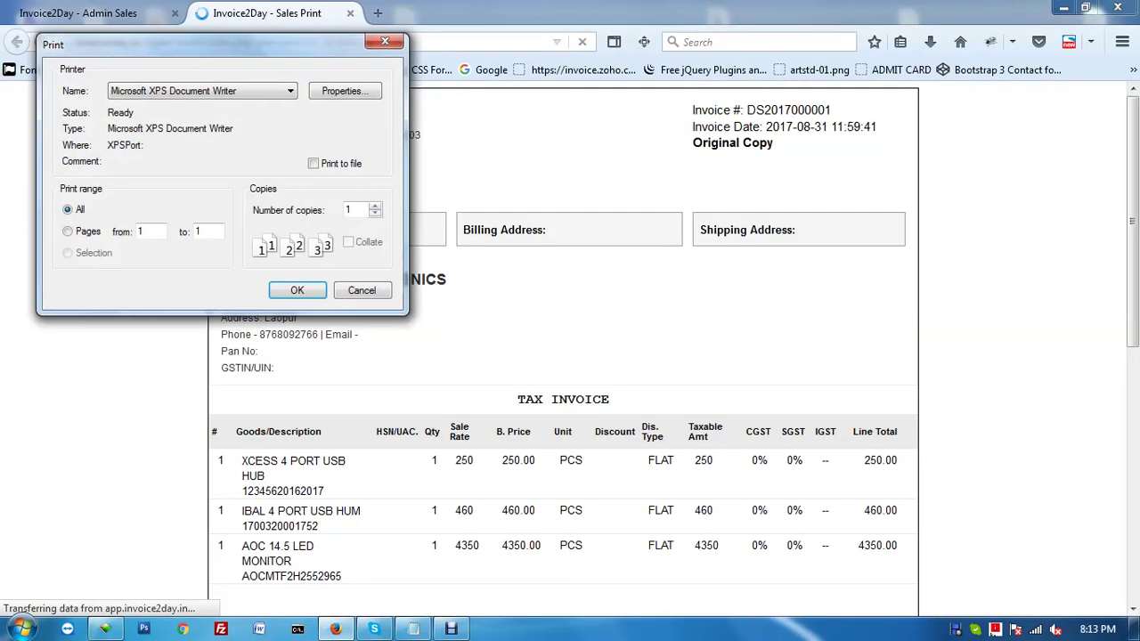
{"action": "left_click", "coordinate": [385, 42]}
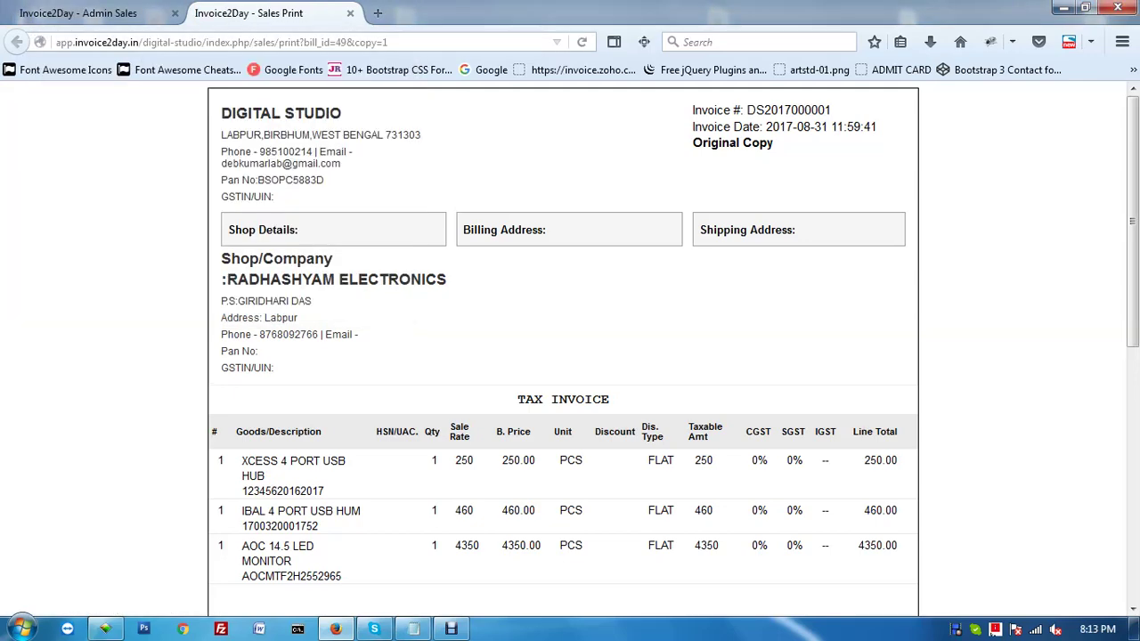
Step: Examine the tax invoice's item lines, gross total and net payable summary
{"action": "scroll", "coordinate": [563, 347], "scroll_direction": "down", "scroll_amount": 10}
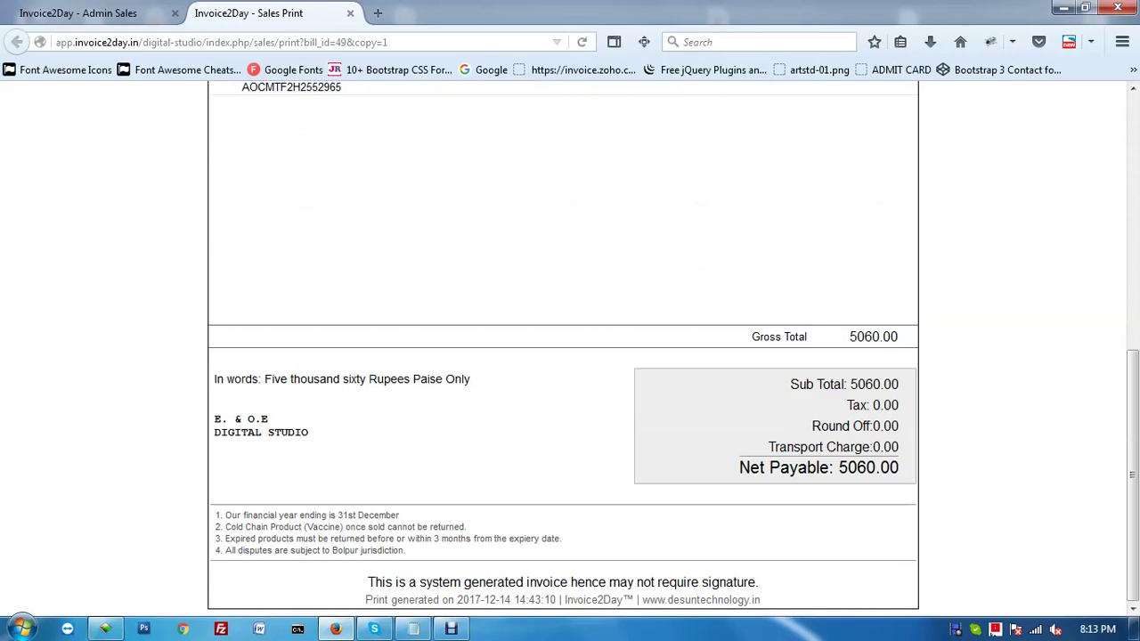
{"action": "scroll", "coordinate": [563, 348], "scroll_direction": "up", "scroll_amount": 2}
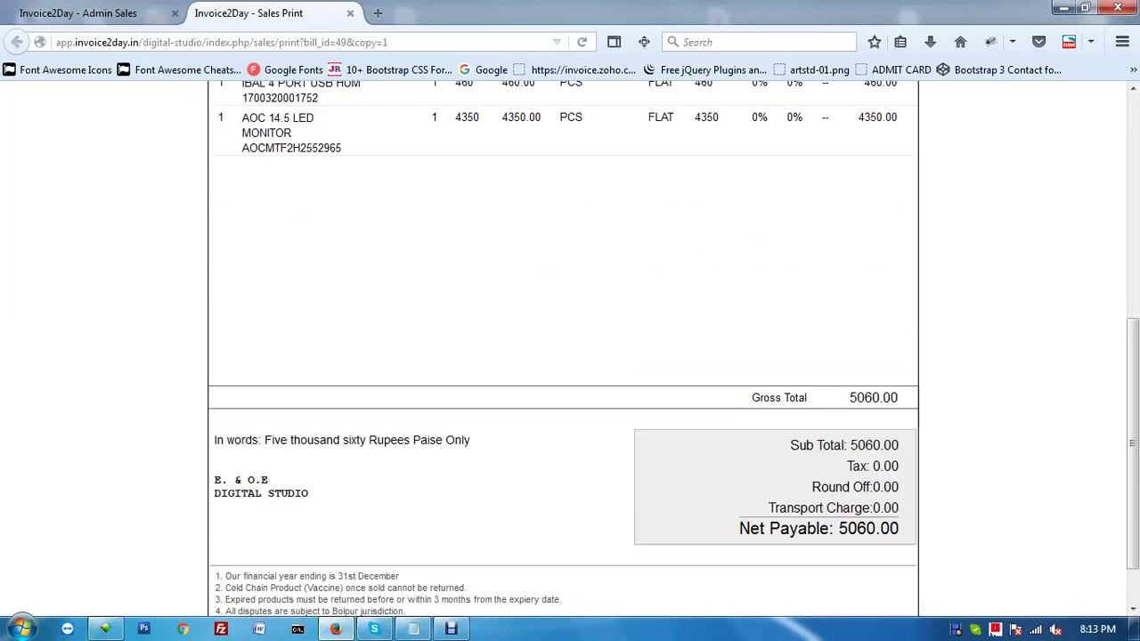
{"action": "scroll", "coordinate": [563, 347], "scroll_direction": "up", "scroll_amount": 7}
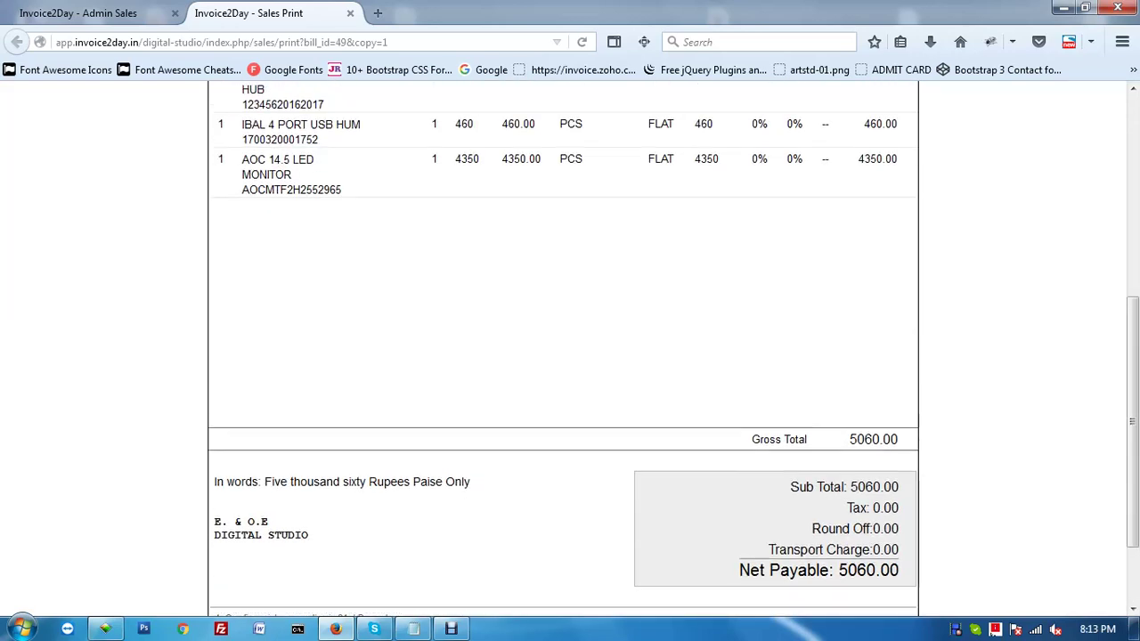
{"action": "scroll", "coordinate": [563, 347], "scroll_direction": "up", "scroll_amount": 1}
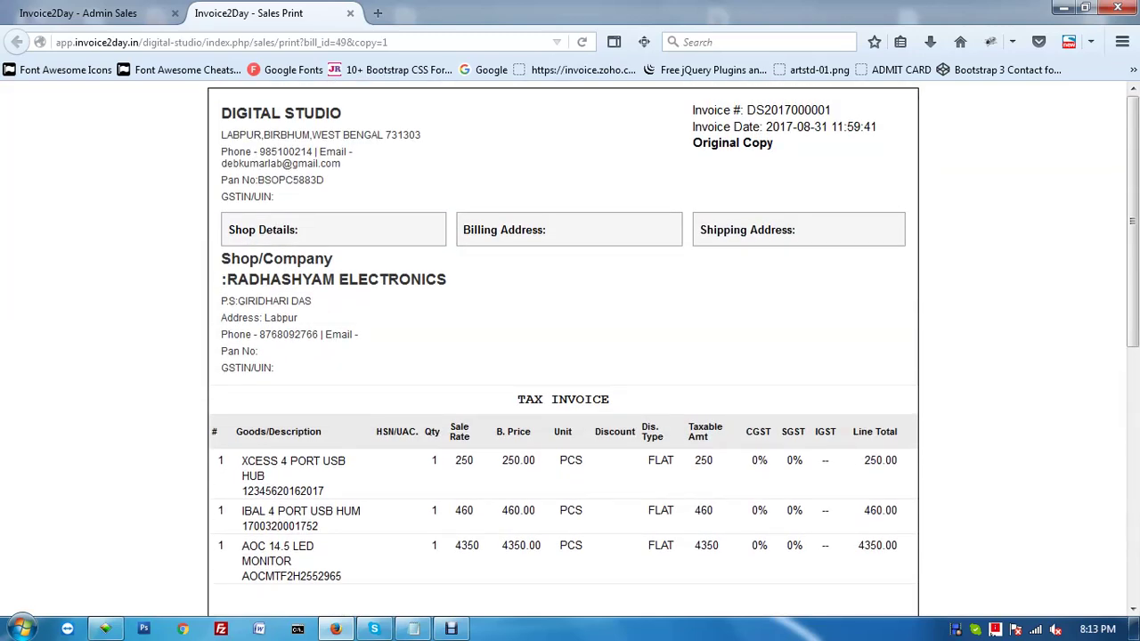
{"action": "left_click_drag", "start_coordinate": [242, 461], "coordinate": [898, 547]}
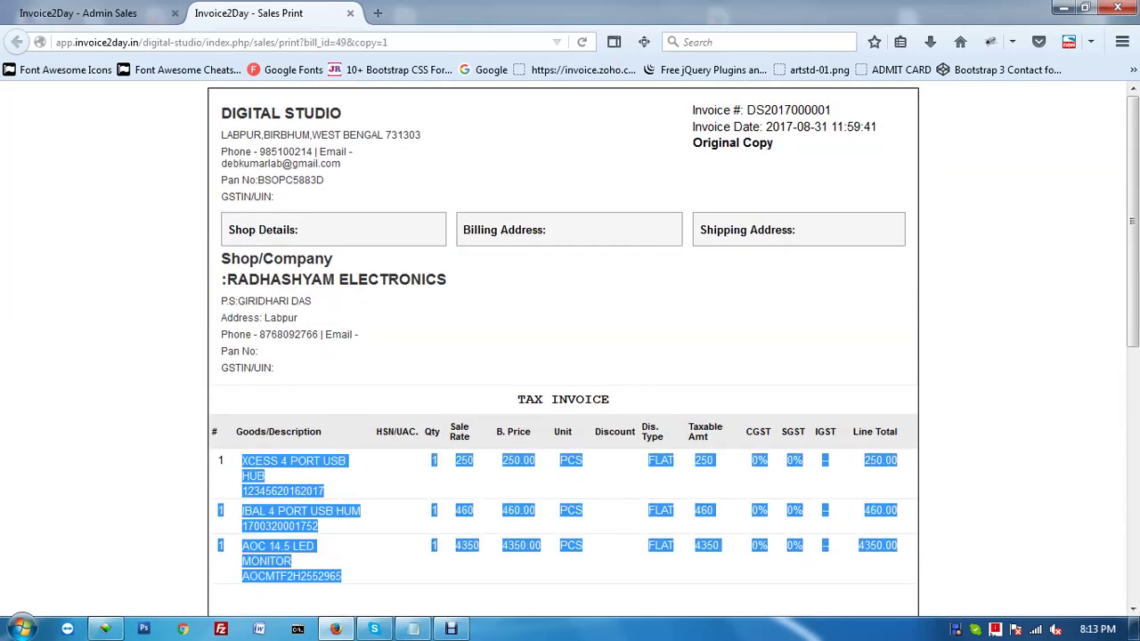
{"action": "scroll", "coordinate": [898, 546], "scroll_direction": "down", "scroll_amount": 1}
{"action": "left_click", "coordinate": [898, 547]}
{"action": "scroll", "coordinate": [898, 547], "scroll_direction": "down", "scroll_amount": 3}
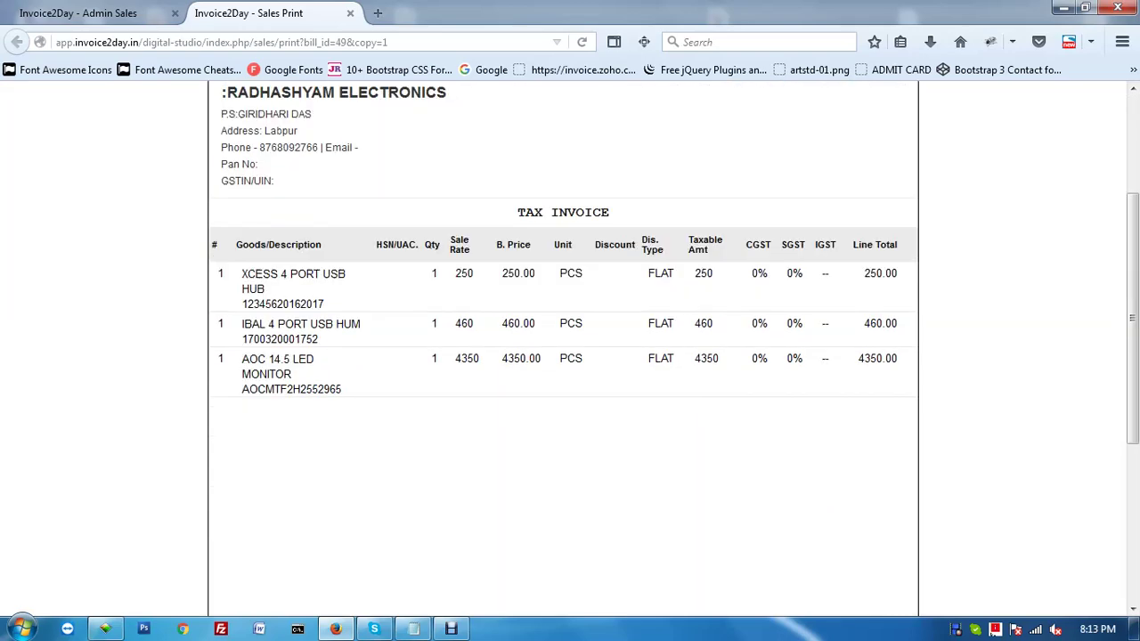
{"action": "left_click_drag", "start_coordinate": [819, 493], "coordinate": [765, 577]}
{"action": "left_click", "coordinate": [765, 577]}
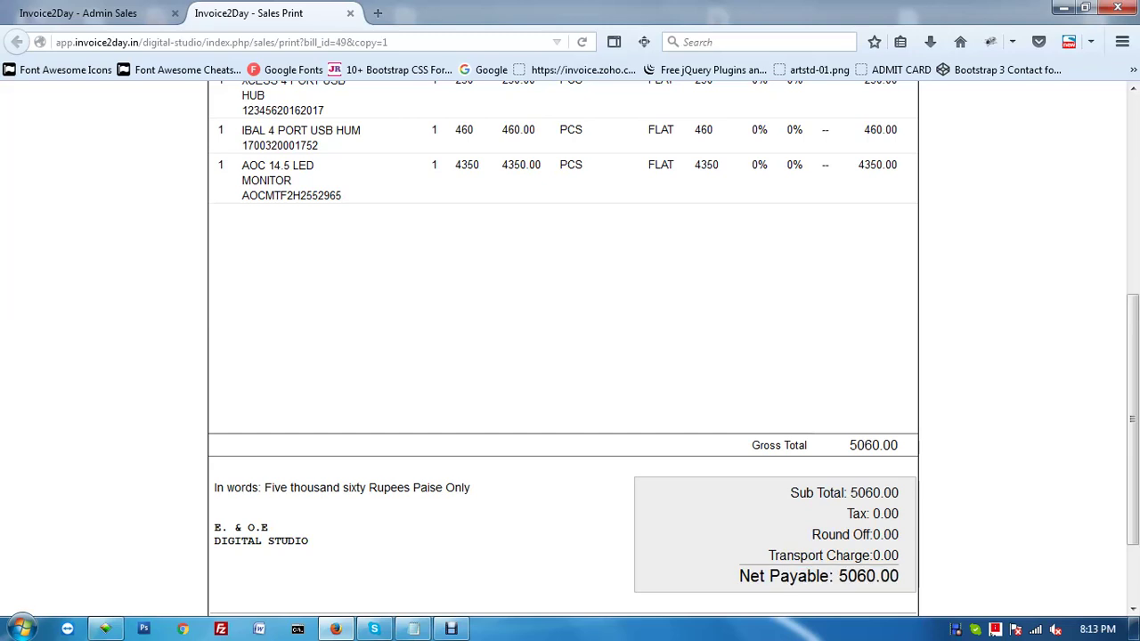
Step: Review the shop, billing and shipping details in the upper part of the tax invoice
{"action": "scroll", "coordinate": [563, 347], "scroll_direction": "up", "scroll_amount": 5}
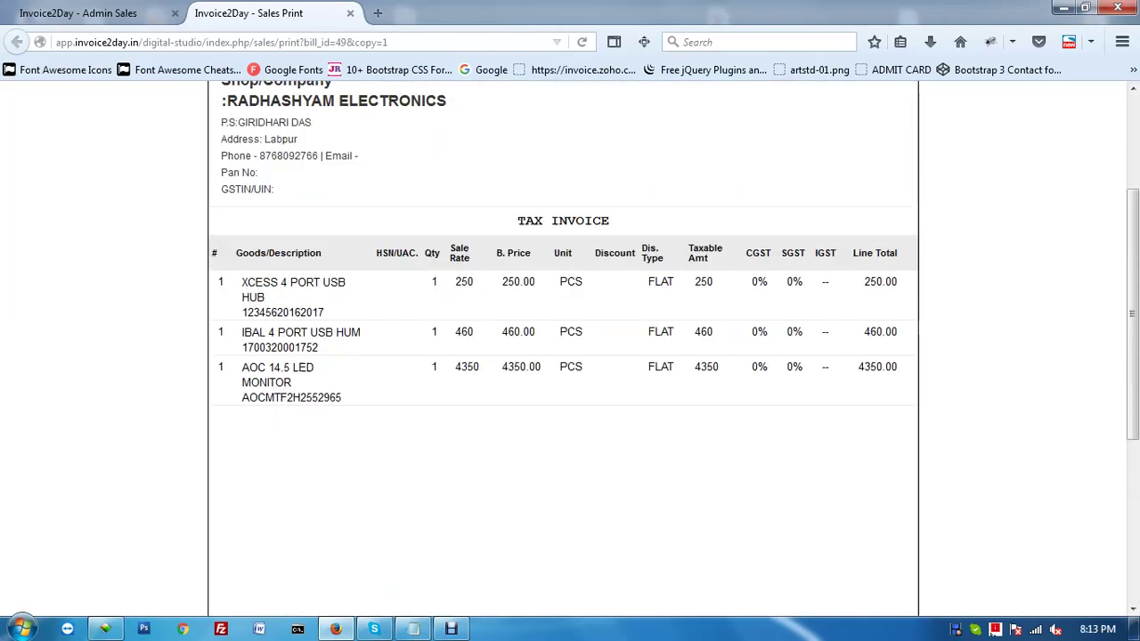
{"action": "left_click_drag", "start_coordinate": [223, 184], "coordinate": [365, 283]}
{"action": "left_click", "coordinate": [365, 283]}
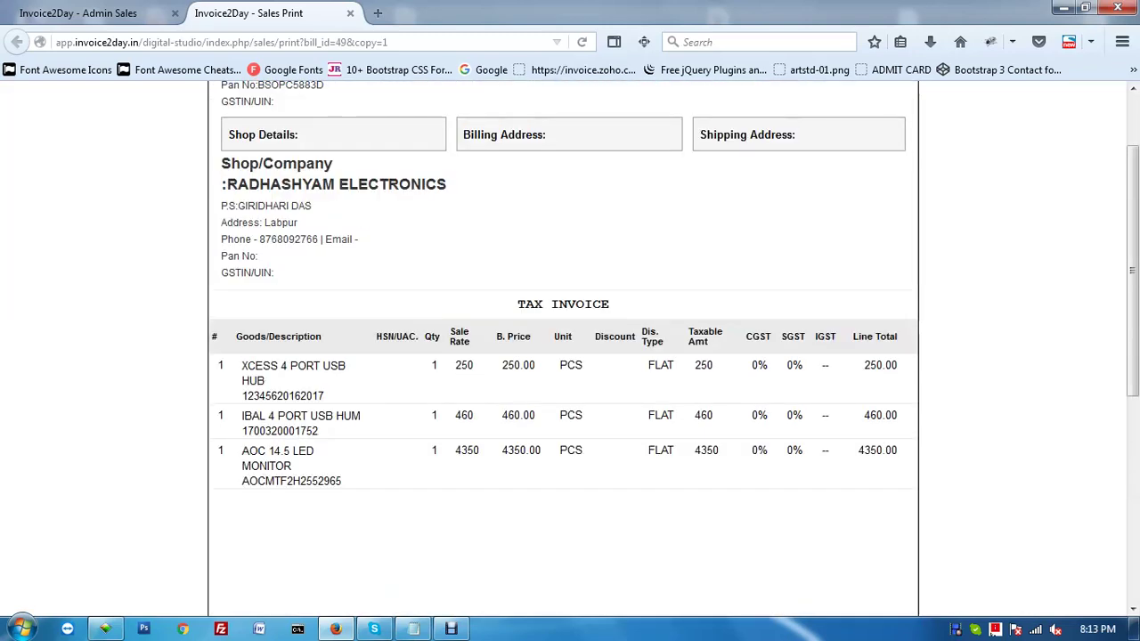
{"action": "scroll", "coordinate": [562, 348], "scroll_direction": "up", "scroll_amount": 1}
{"action": "scroll", "coordinate": [563, 347], "scroll_direction": "up", "scroll_amount": 2}
{"action": "scroll", "coordinate": [563, 347], "scroll_direction": "down", "scroll_amount": 2}
{"action": "scroll", "coordinate": [562, 348], "scroll_direction": "up", "scroll_amount": 2}
Step: Open the Reports page and look through the master, customer, vendor, stock, sales and purchase report lists
{"action": "left_click", "coordinate": [78, 12]}
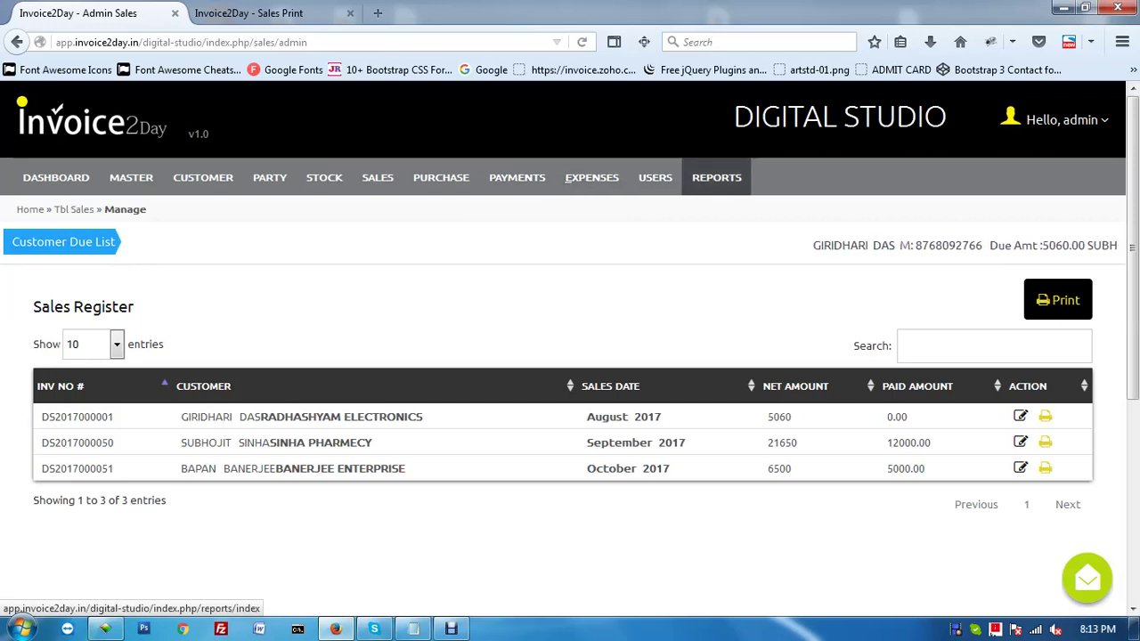
{"action": "left_click", "coordinate": [716, 177]}
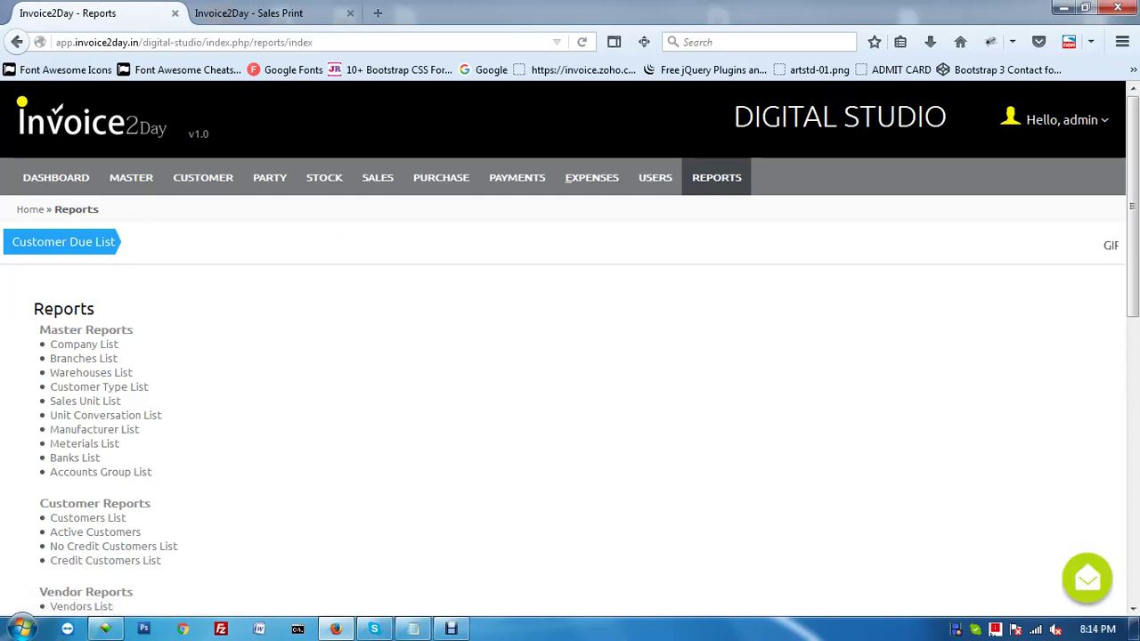
{"action": "scroll", "coordinate": [570, 347], "scroll_direction": "down", "scroll_amount": 2}
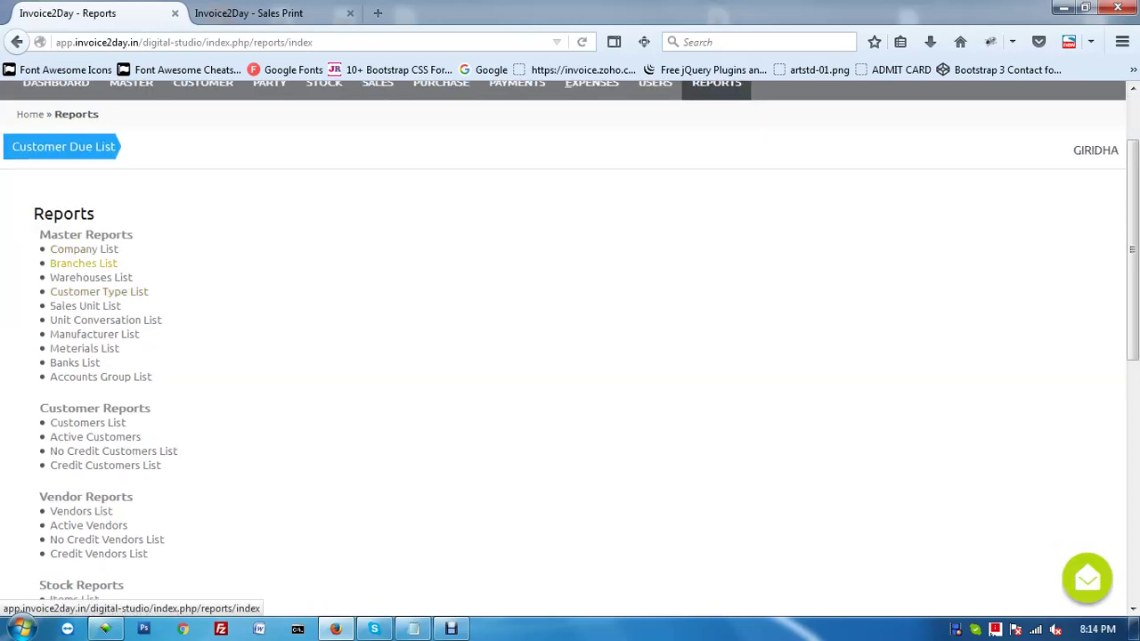
{"action": "scroll", "coordinate": [89, 196], "scroll_direction": "down", "scroll_amount": 2}
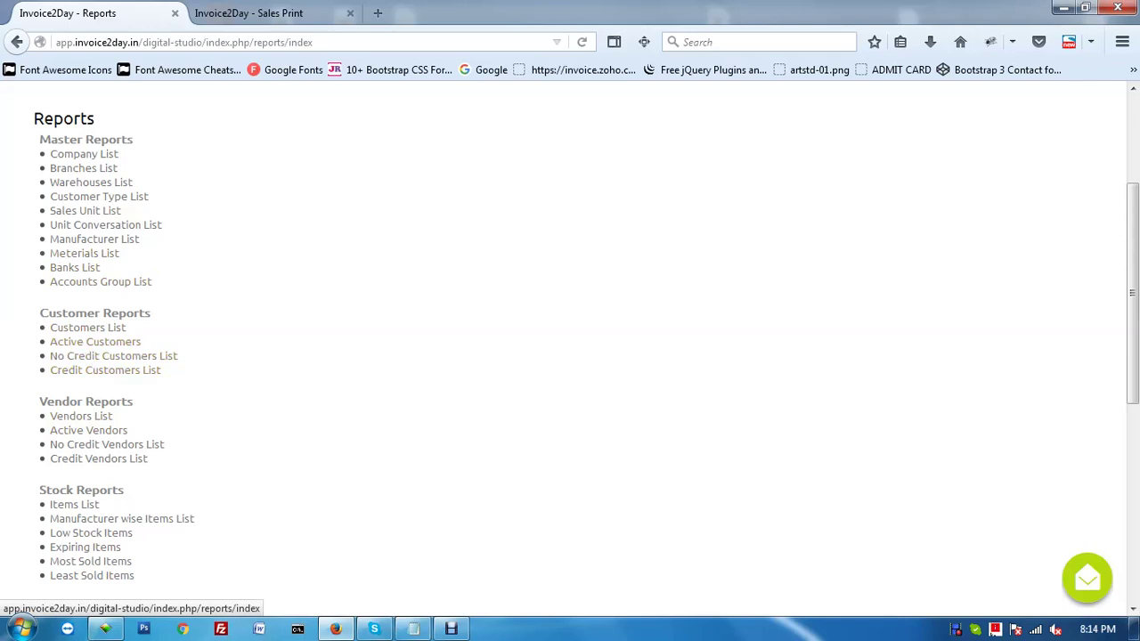
{"action": "scroll", "coordinate": [121, 327], "scroll_direction": "down", "scroll_amount": 2}
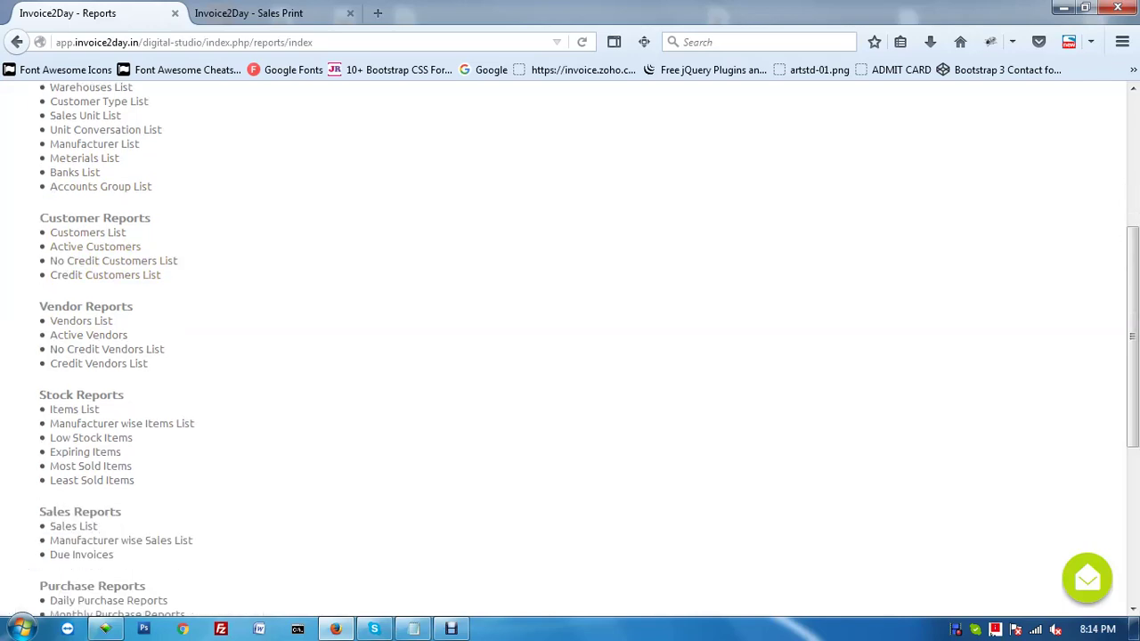
{"action": "scroll", "coordinate": [121, 327], "scroll_direction": "down", "scroll_amount": 2}
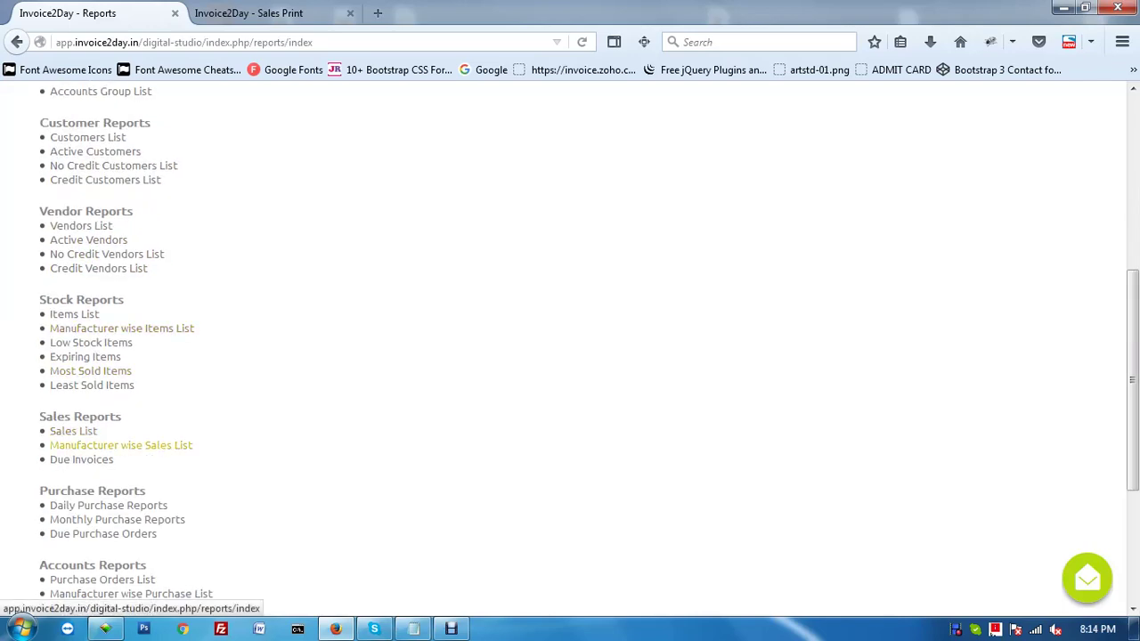